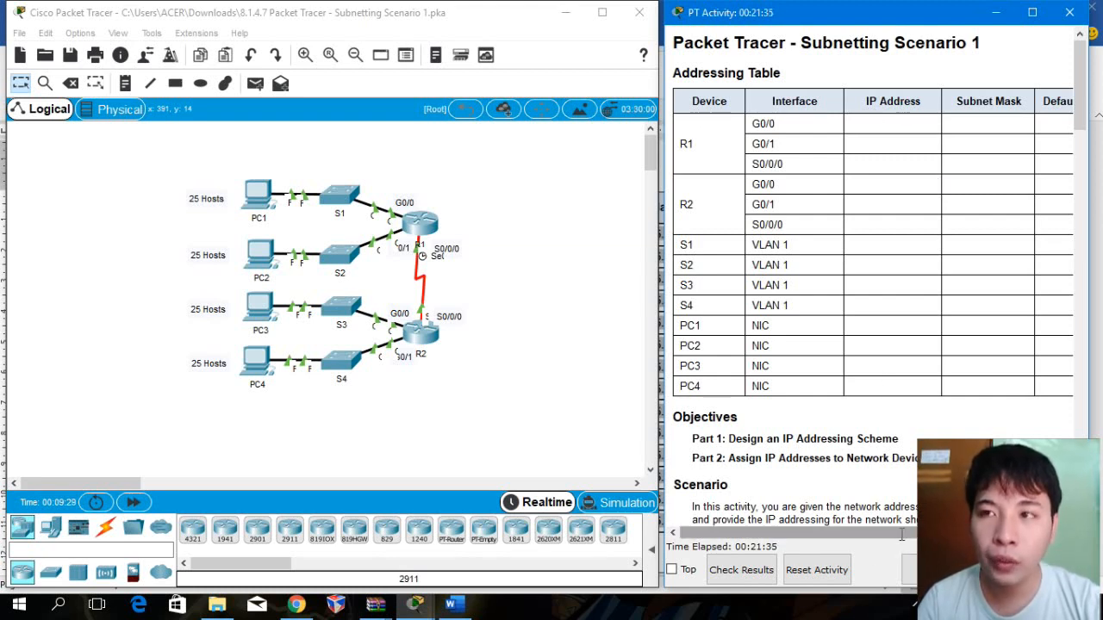
Step: Read through the activity's addressing table, objectives, scenario and the Part 1 subnetting questions for the 192.168.100.0/24 network
drag(901, 534, 854, 519)
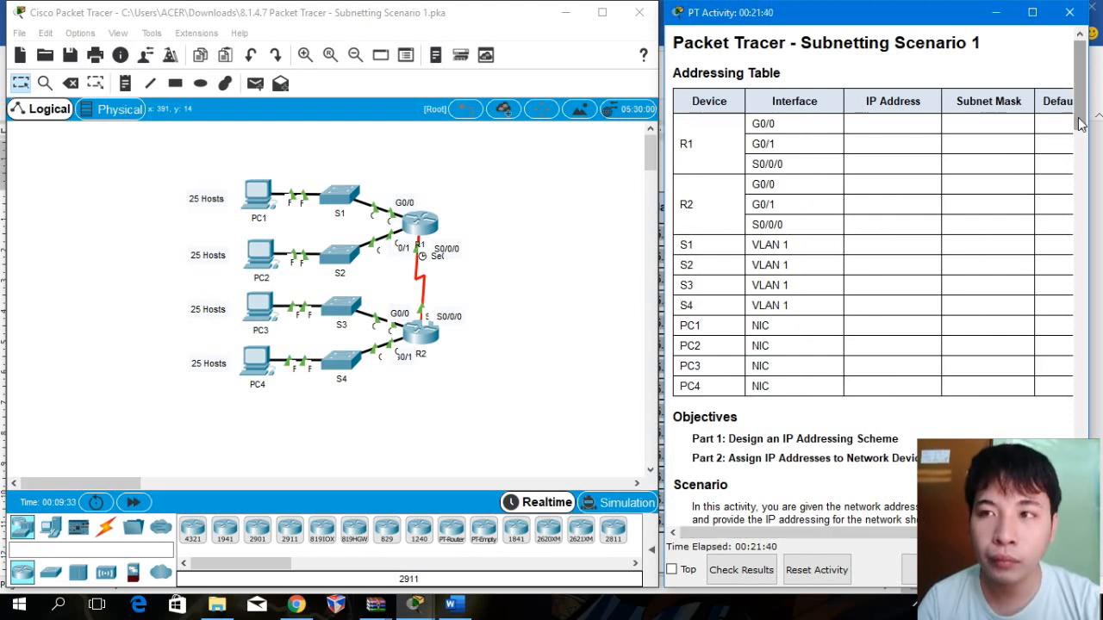
drag(1081, 124, 1088, 169)
click(941, 275)
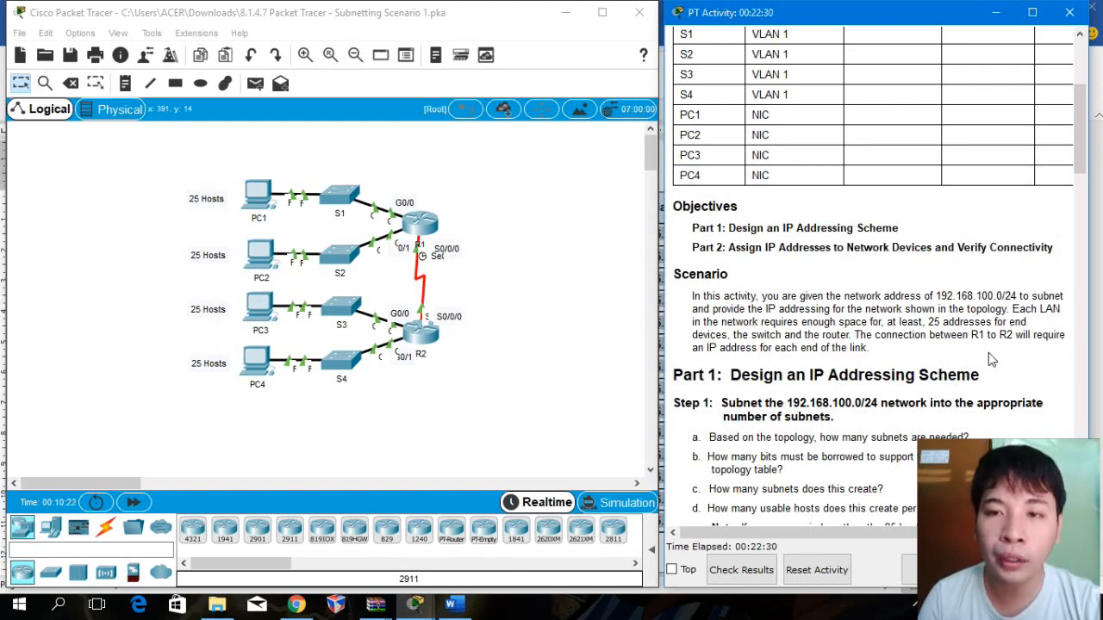
drag(1082, 171, 1087, 200)
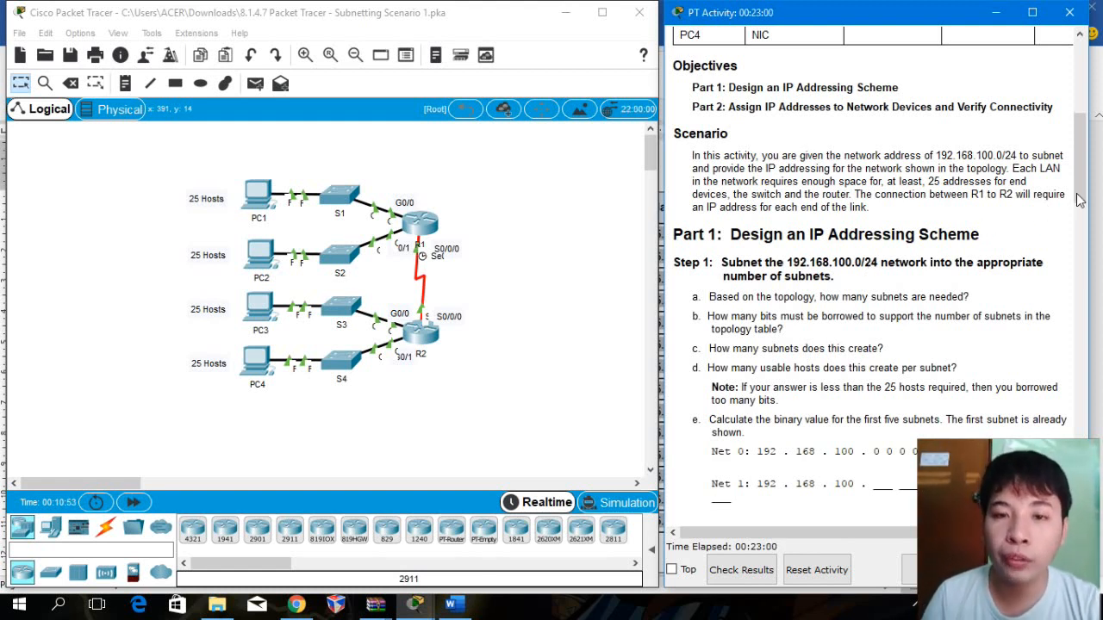
drag(1083, 200, 1086, 205)
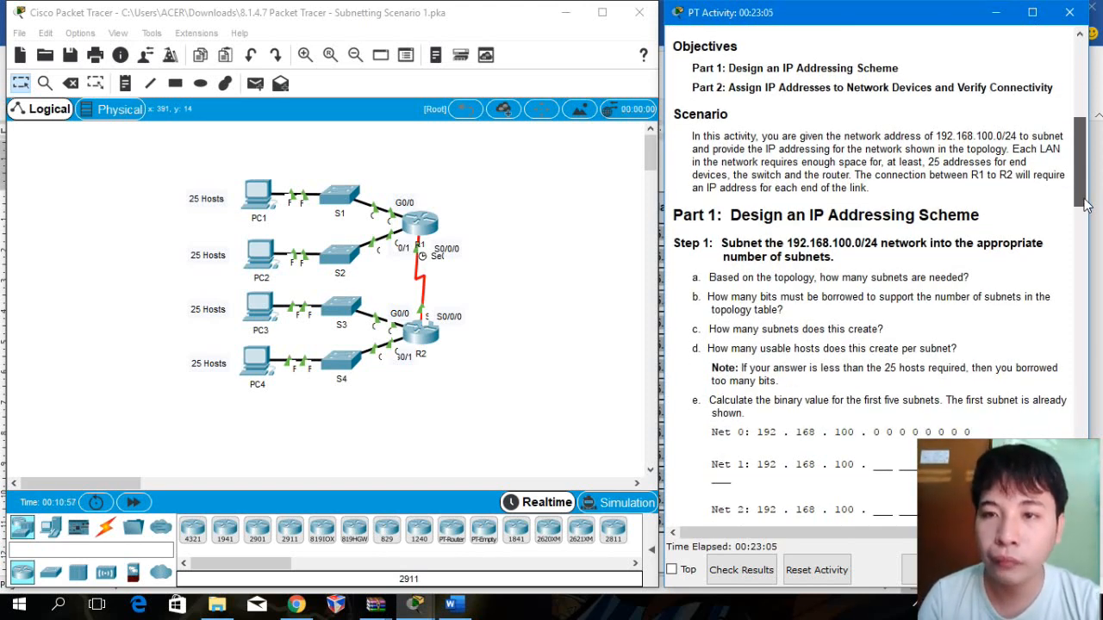
drag(1085, 205, 1088, 121)
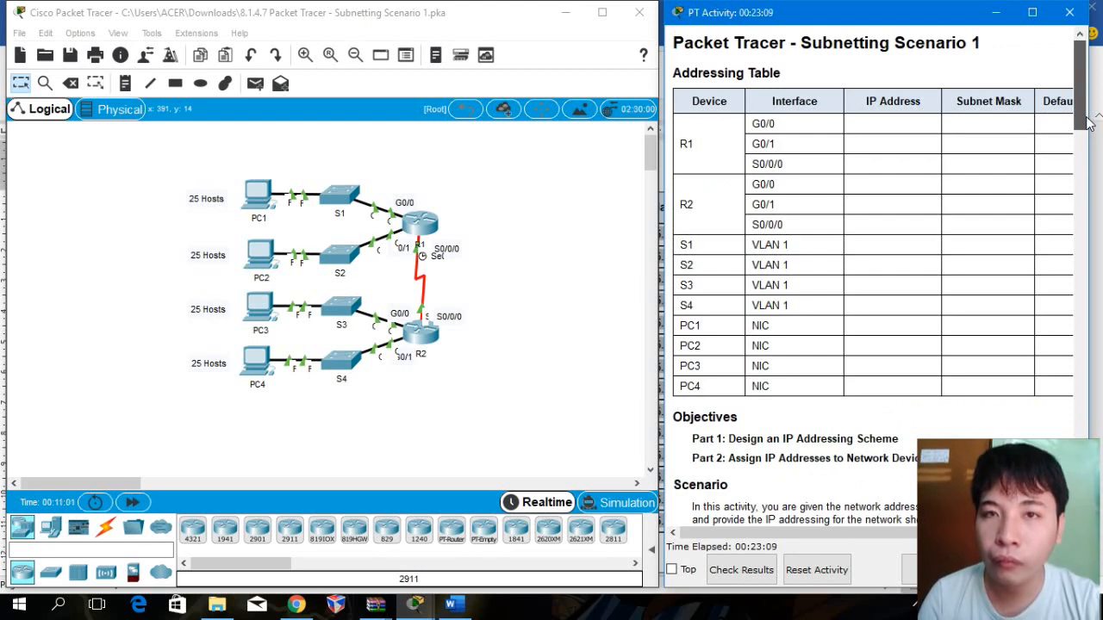
mouse_move(1088, 123)
mouse_down()
mouse_move(1088, 179)
mouse_move(1084, 119)
mouse_up()
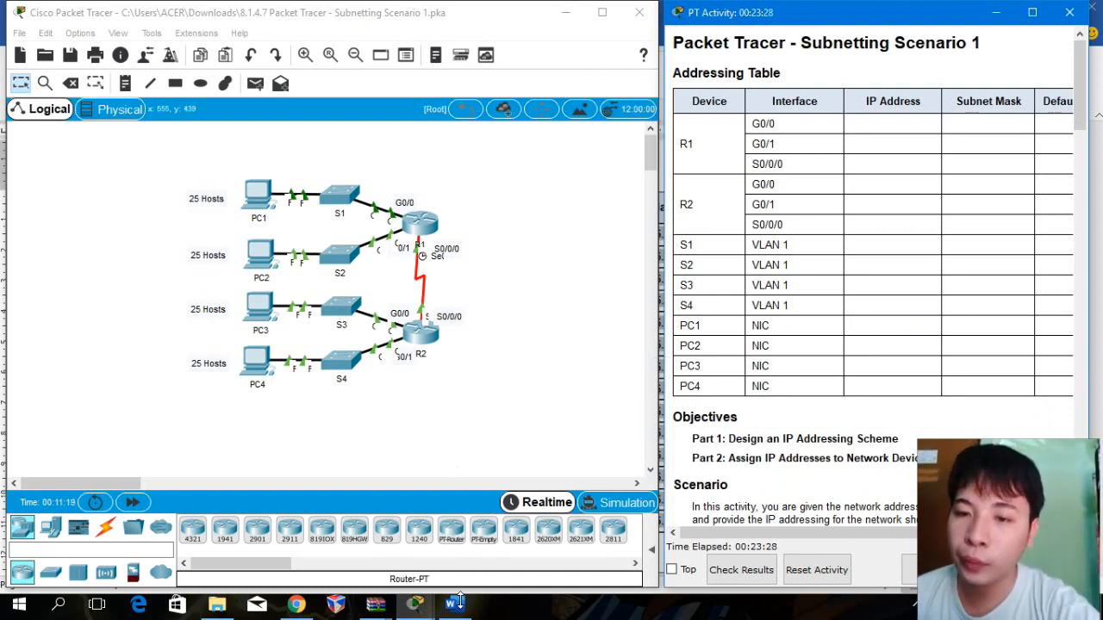
Step: Switch to Document1 in Word and review the completed addressing table for the routers, switches and PCs
mouse_move(456, 605)
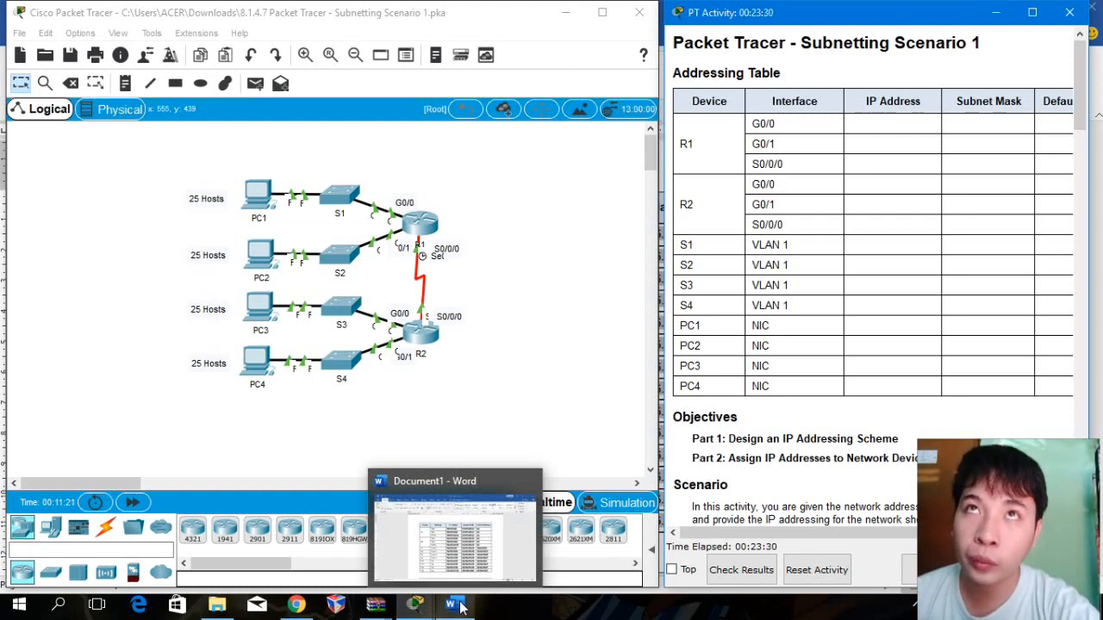
click(457, 525)
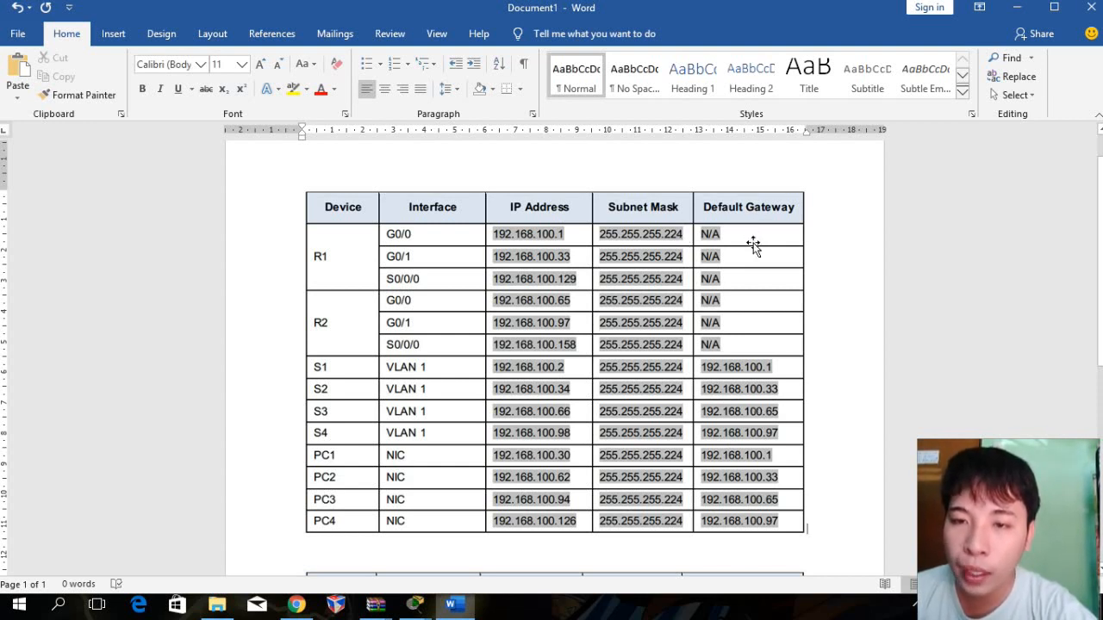
Step: Return to the Packet Tracer activity instructions and read the Part 1 Step 1 subnetting questions through to the Subnet Table
mouse_move(403, 592)
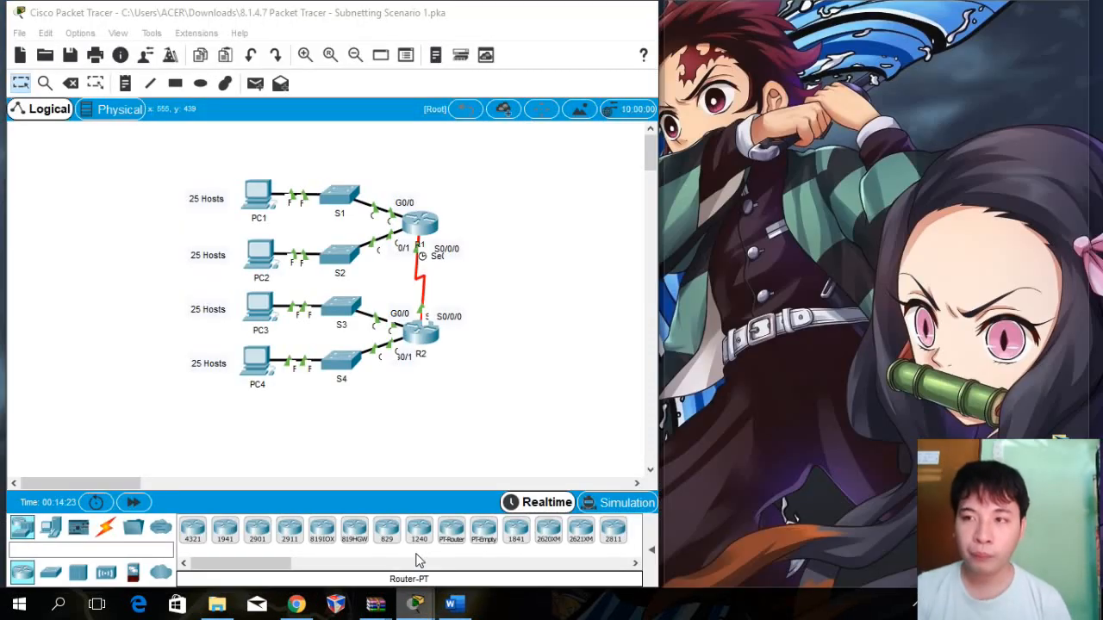
click(414, 563)
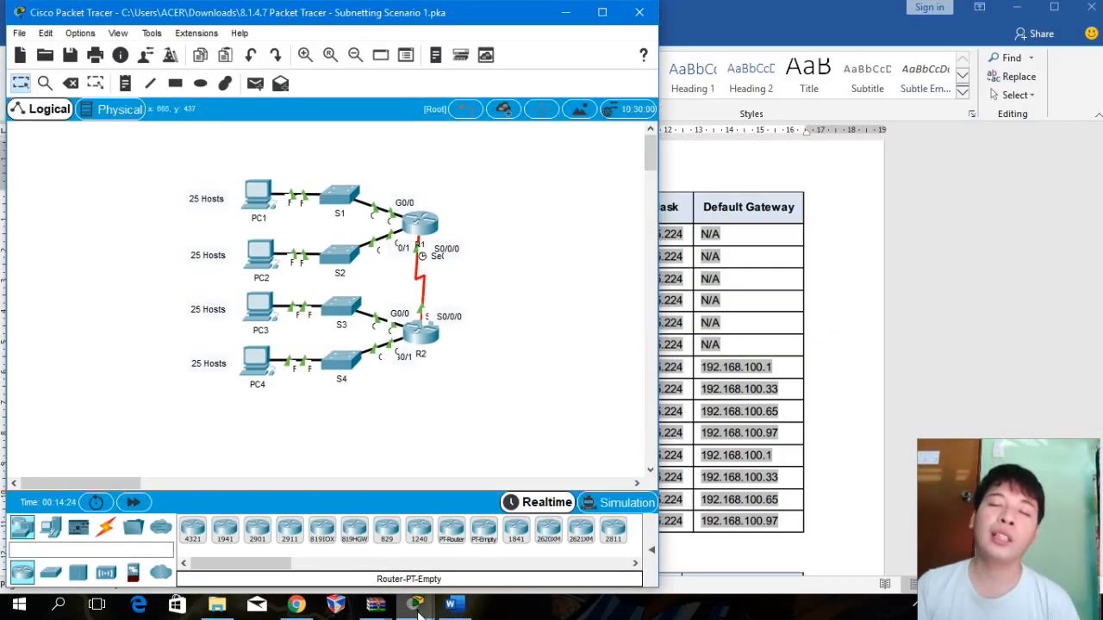
mouse_move(417, 607)
click(367, 571)
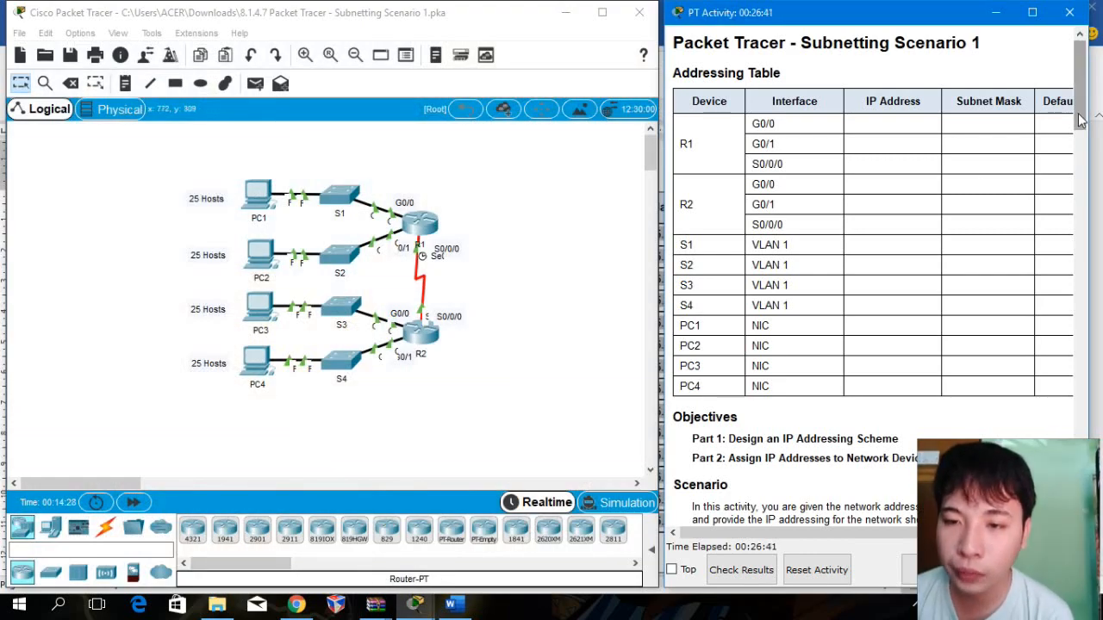
drag(1080, 121, 1080, 159)
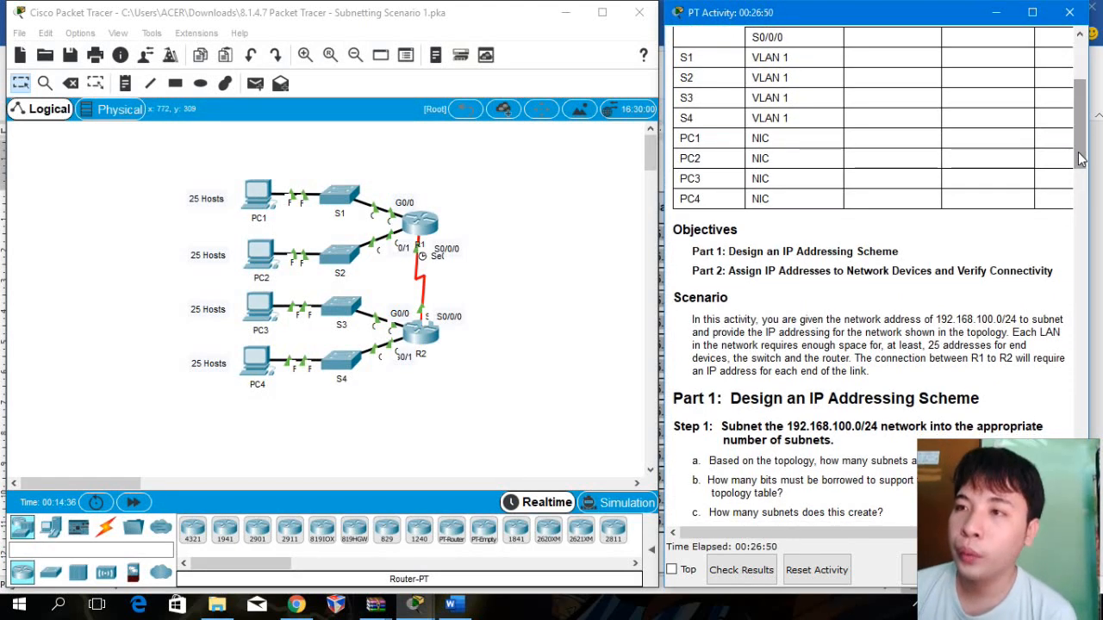
drag(1080, 157, 1090, 189)
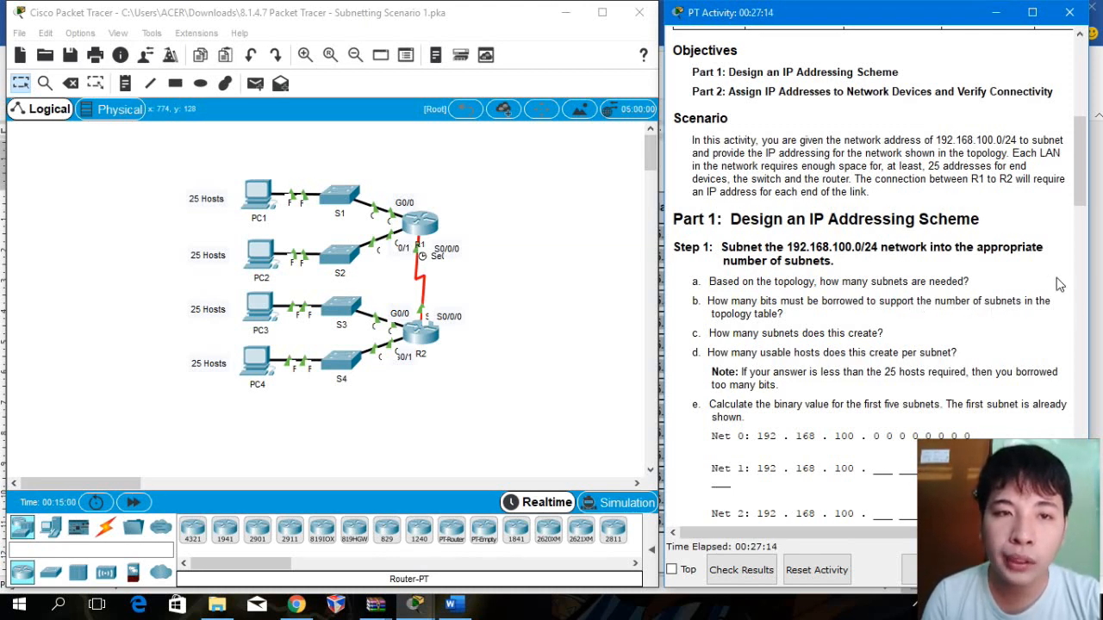
drag(1080, 196, 1082, 211)
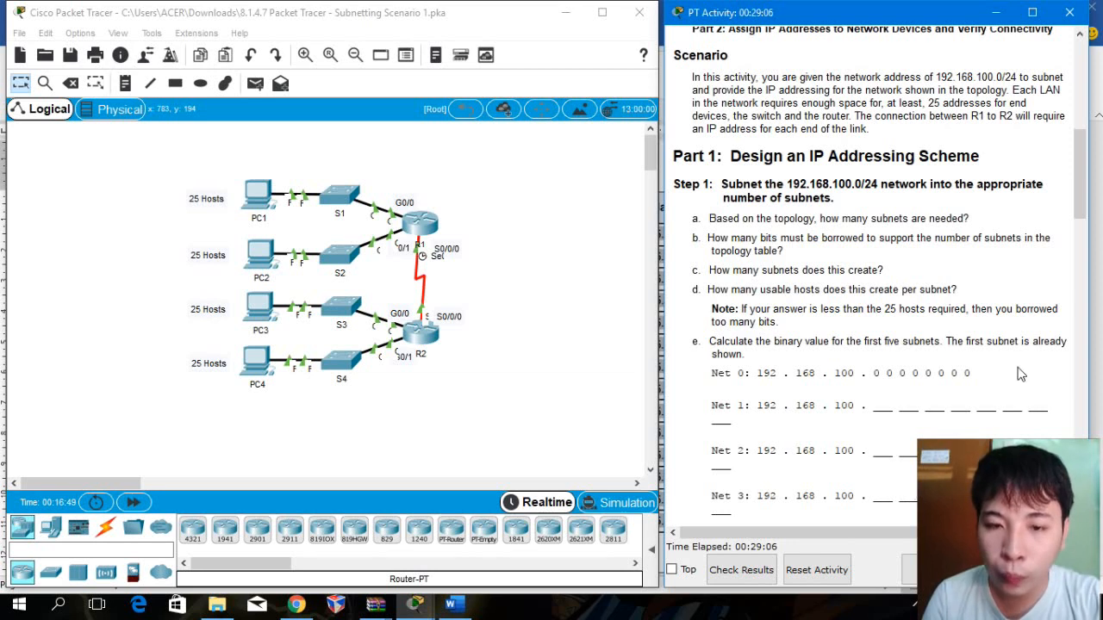
drag(1082, 216, 1082, 245)
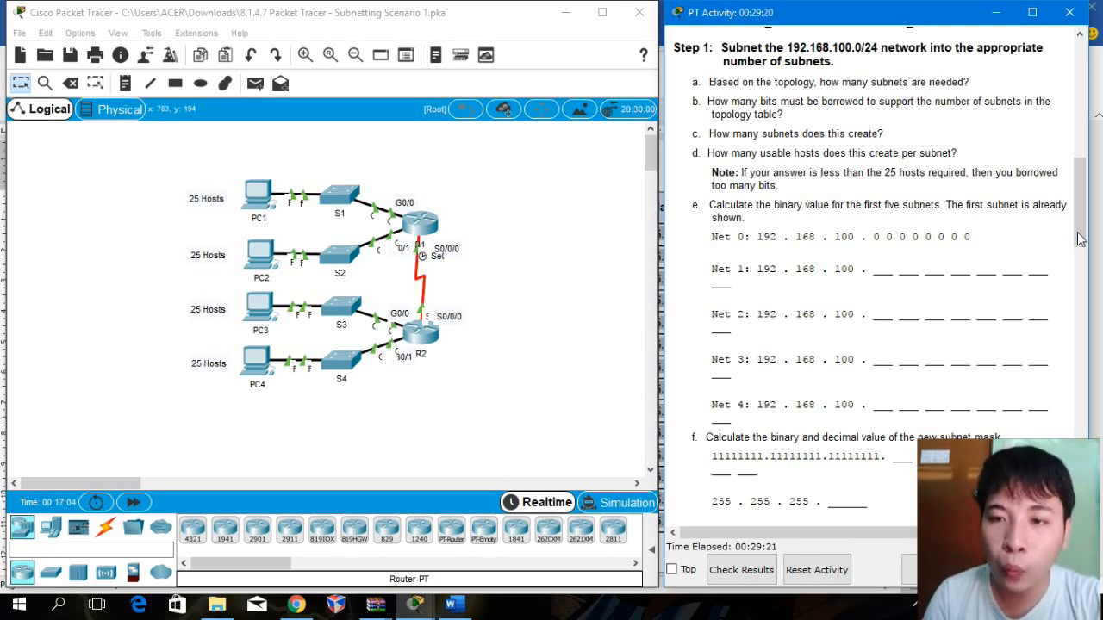
drag(1081, 243, 1084, 281)
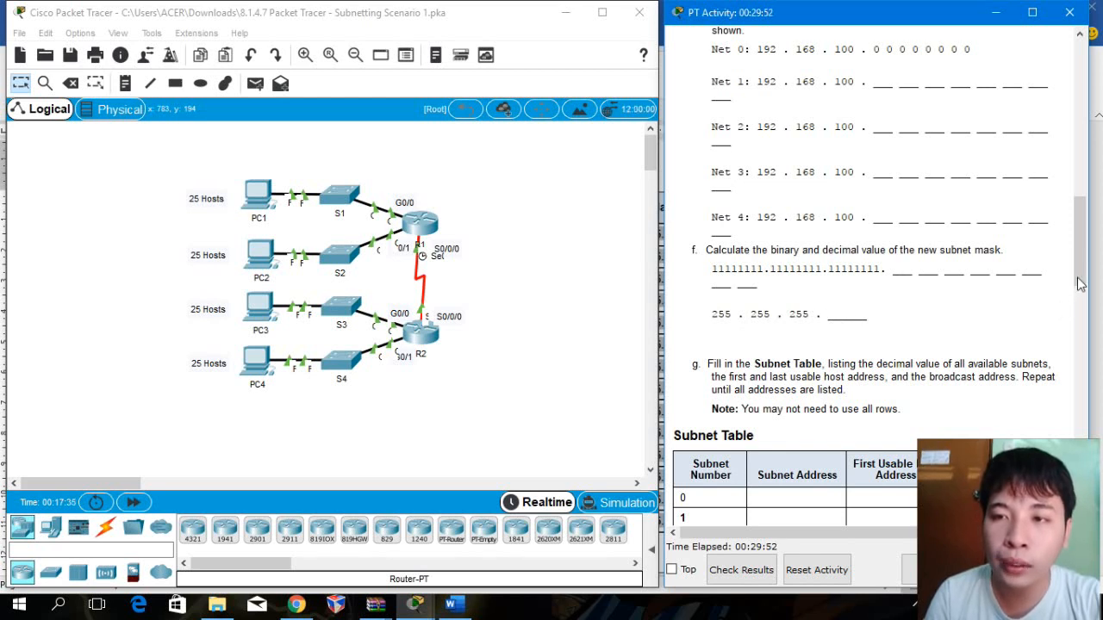
drag(1084, 284, 1084, 307)
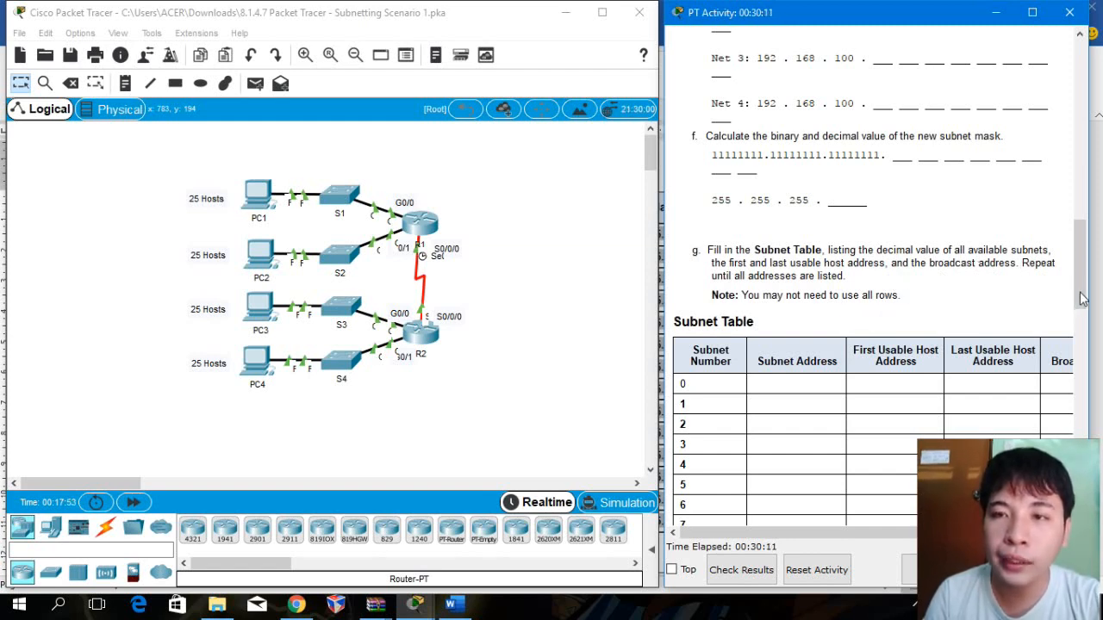
drag(1082, 299, 1078, 355)
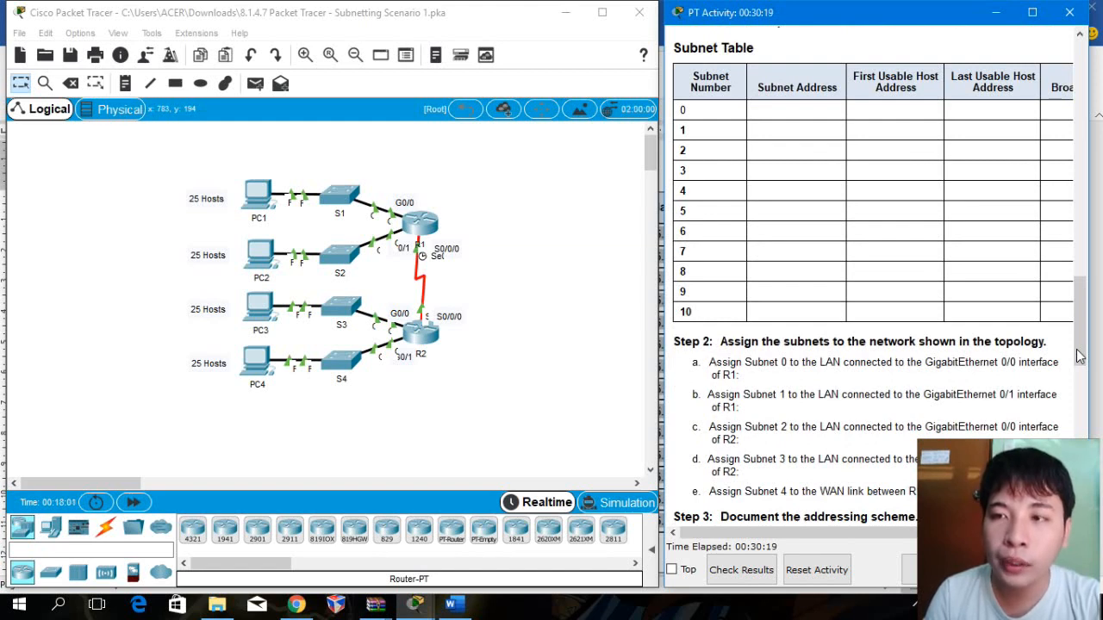
Step: Switch to Document1 in Word and examine the completed subnet table with its subnet, usable host and broadcast addresses
click(454, 605)
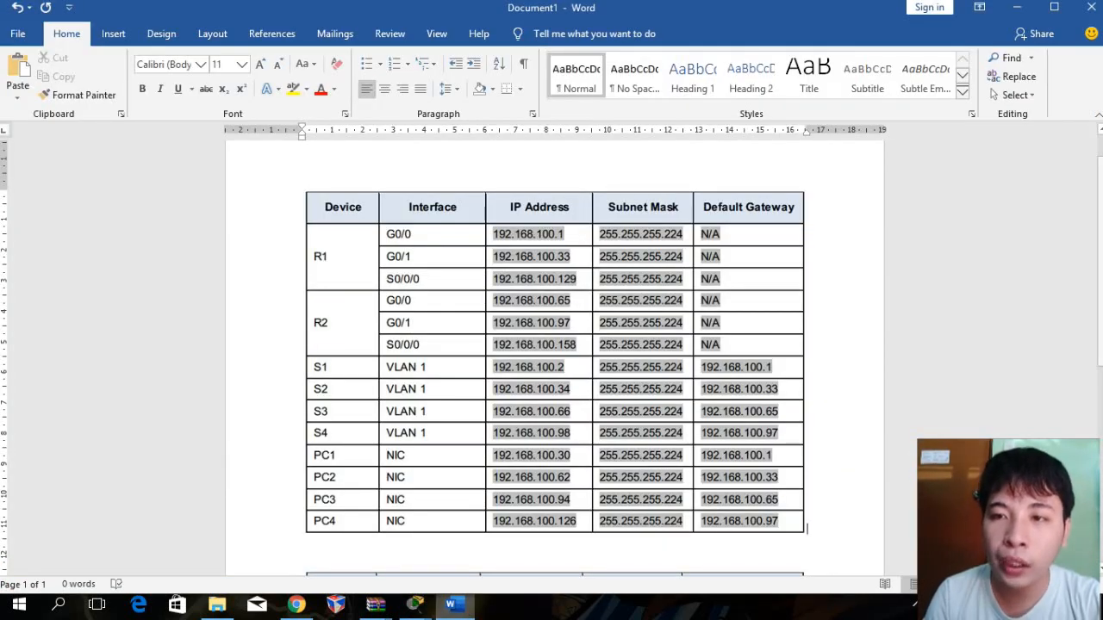
scroll(1091, 430, down, 5)
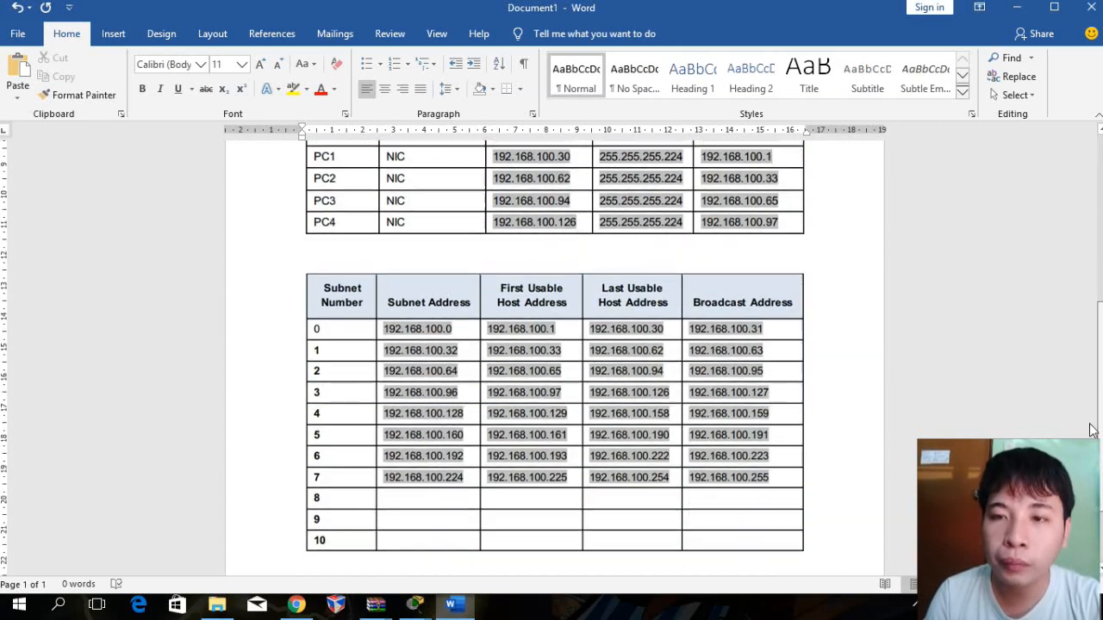
scroll(1091, 430, down, 2)
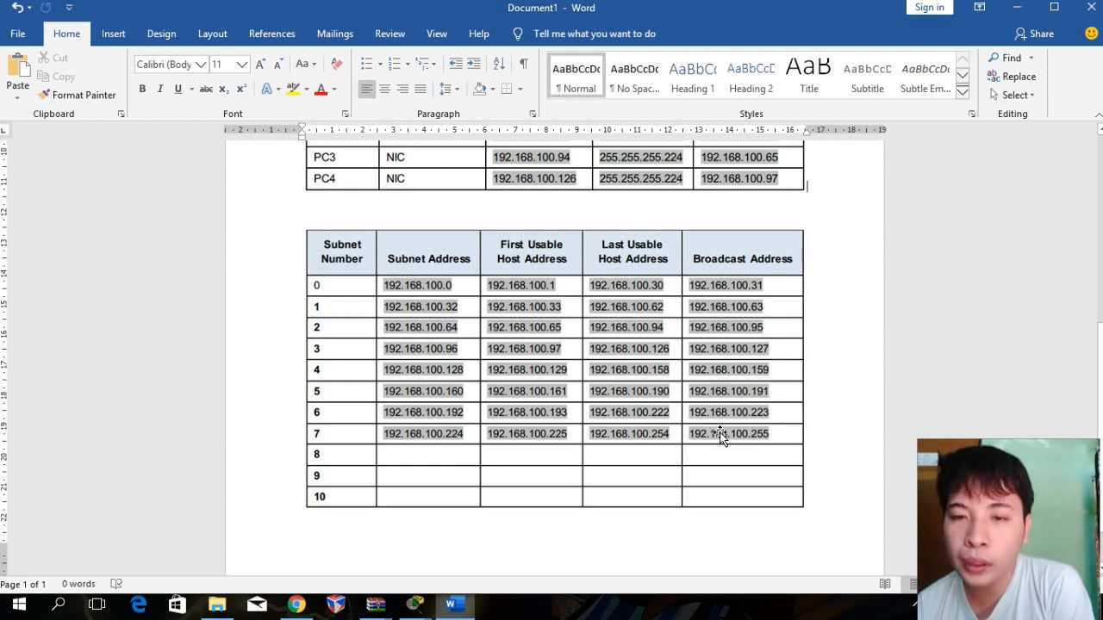
Step: Return to the Packet Tracer workspace and instructions, and read the guidelines for assigning the subnets and documenting the addressing scheme
mouse_move(415, 604)
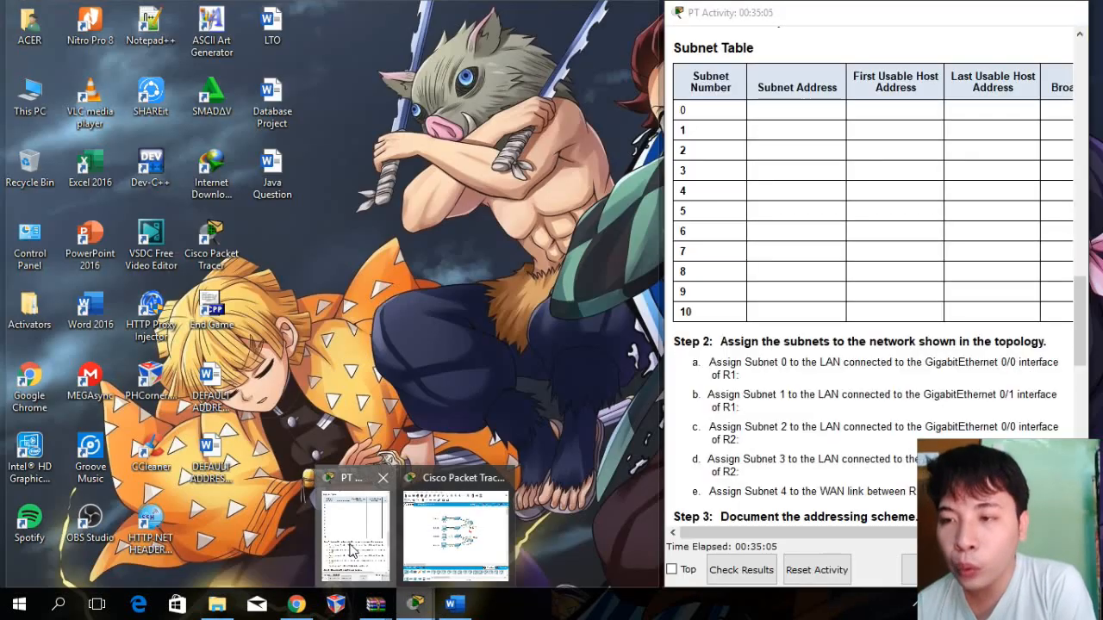
click(350, 548)
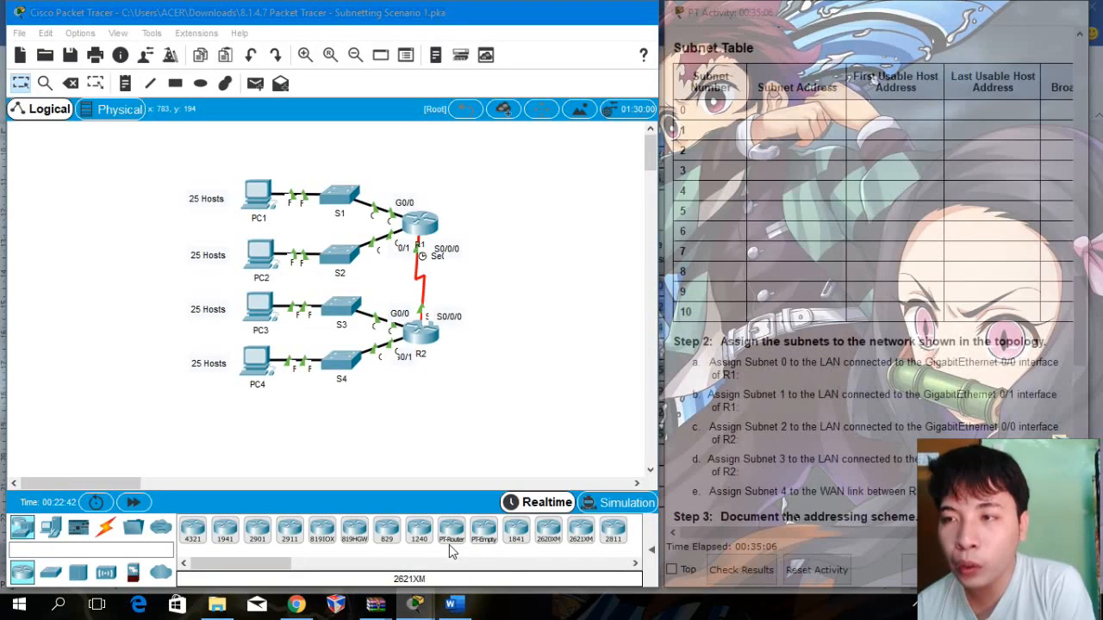
click(449, 544)
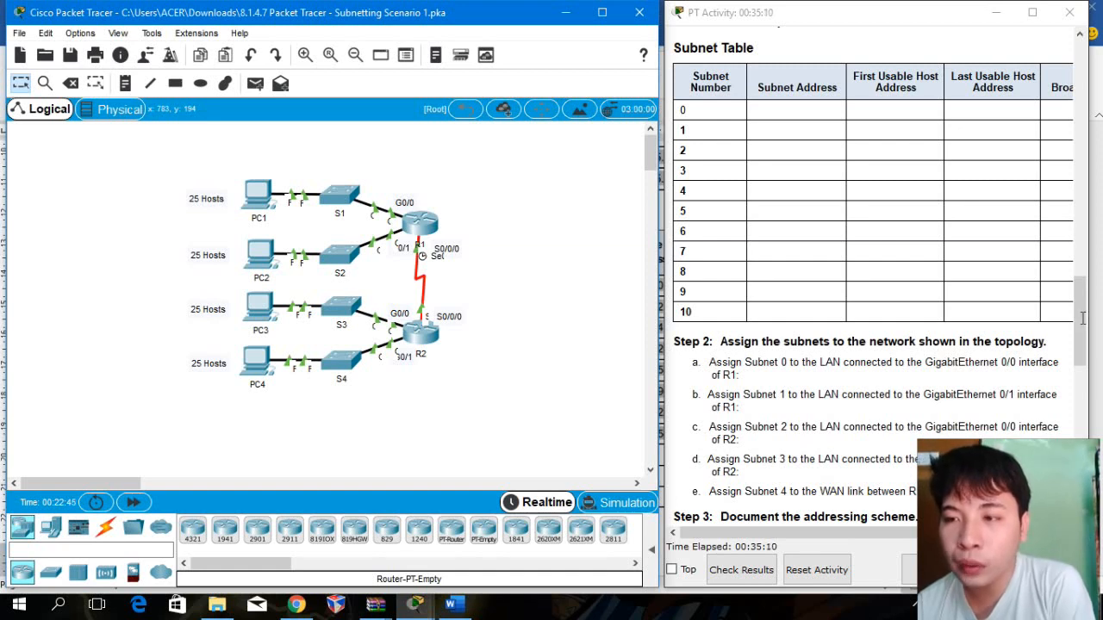
drag(1082, 319, 1085, 377)
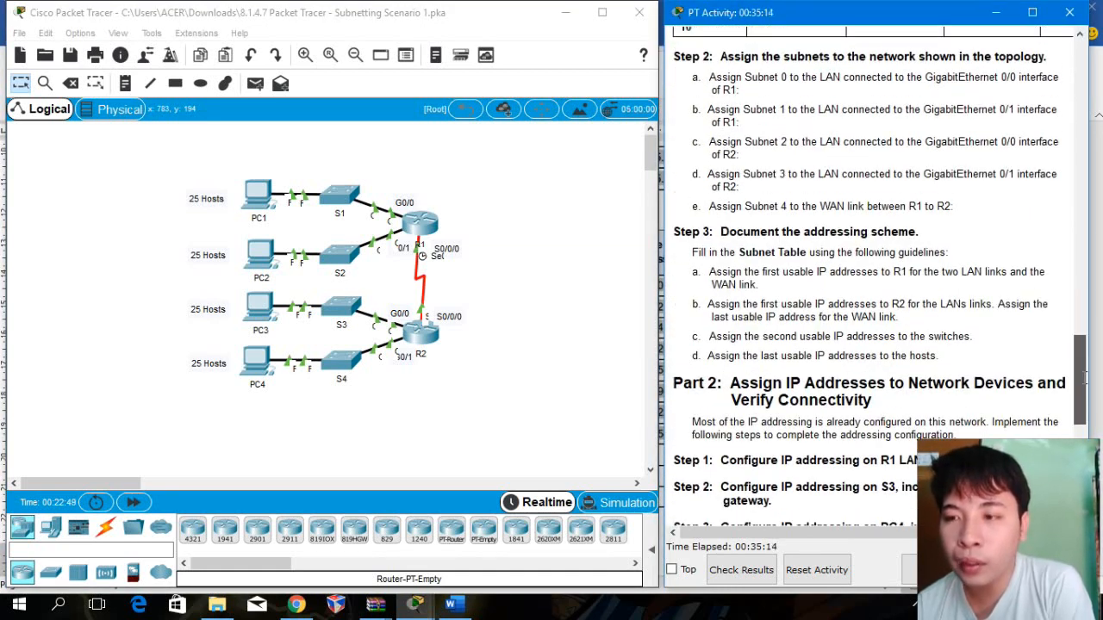
drag(1084, 377, 1084, 379)
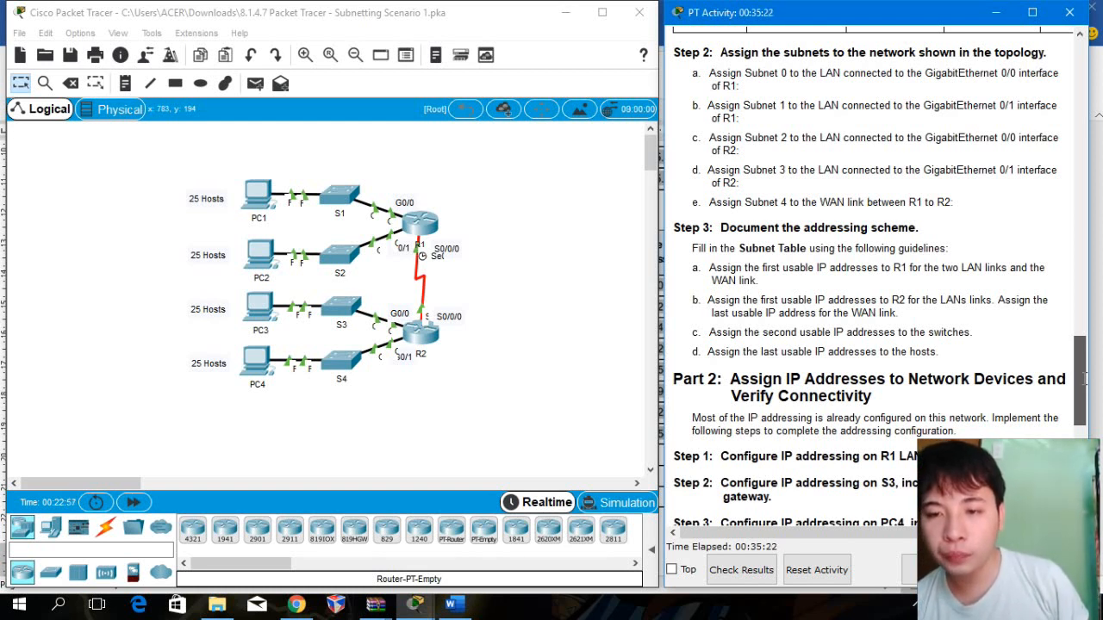
drag(1085, 377, 1084, 377)
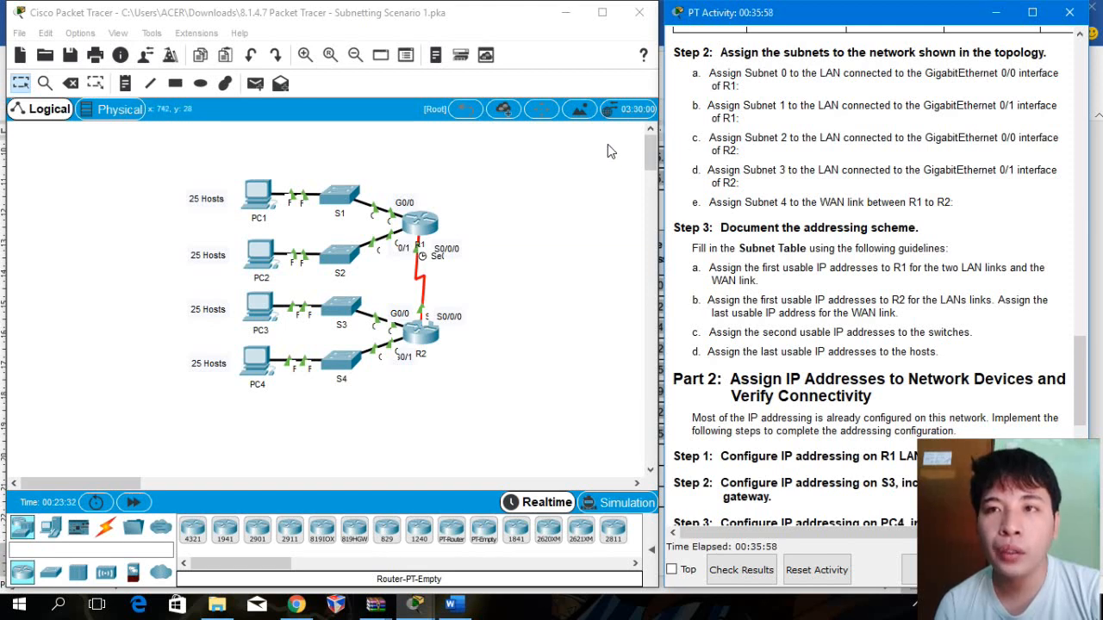
click(410, 226)
click(410, 226)
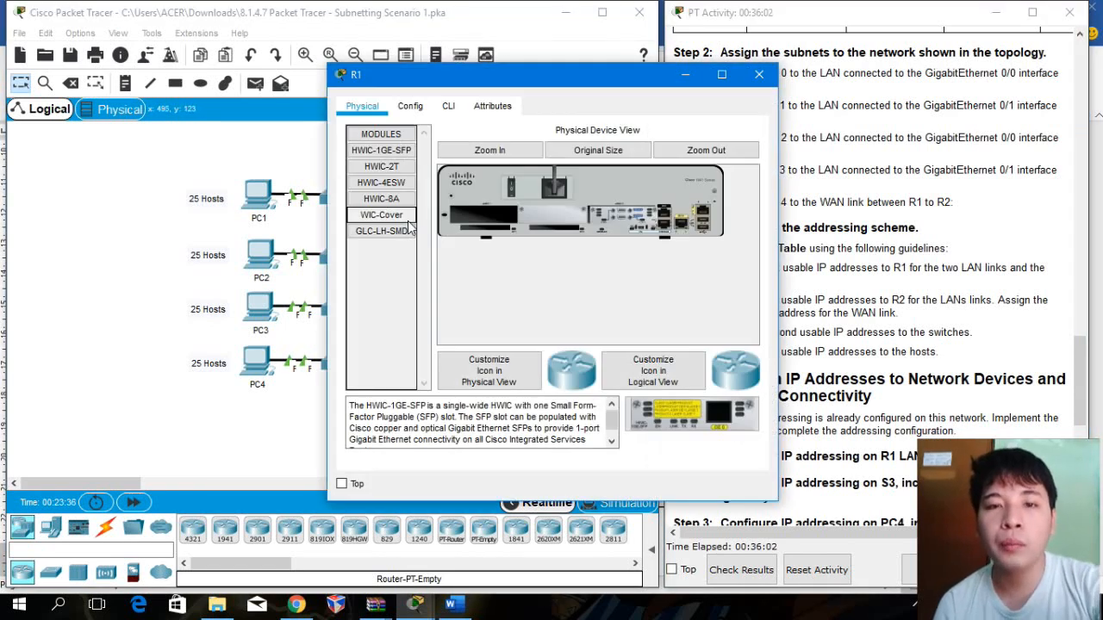
click(760, 76)
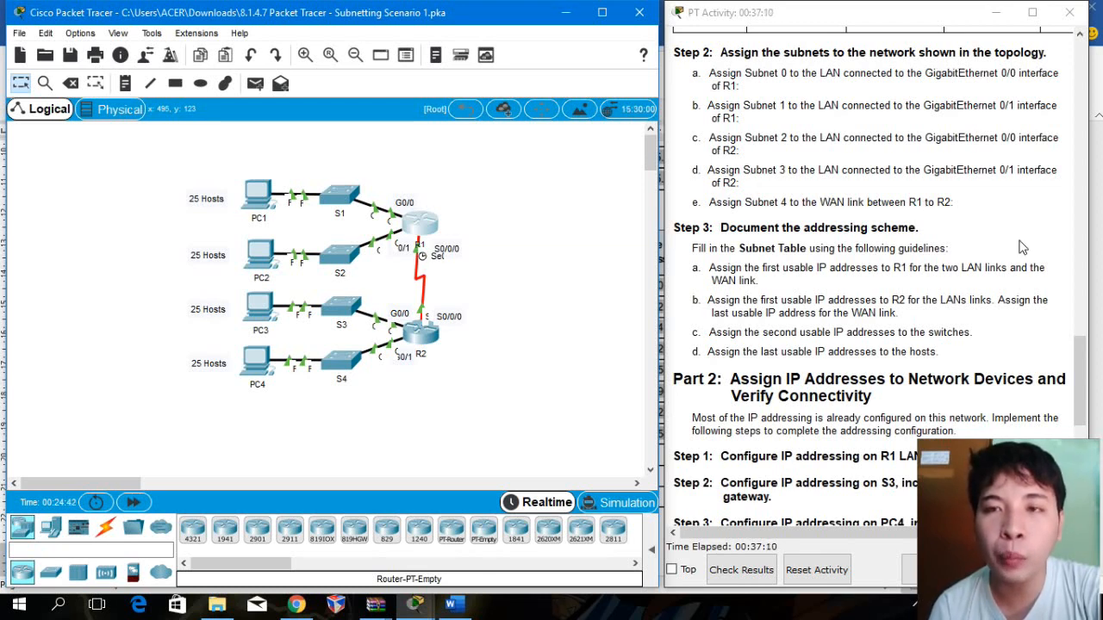
Step: Open router R1's command-line interface, keep its window clear of the Part 2 instructions, and start a session at the R1 prompt
drag(1079, 368, 1084, 392)
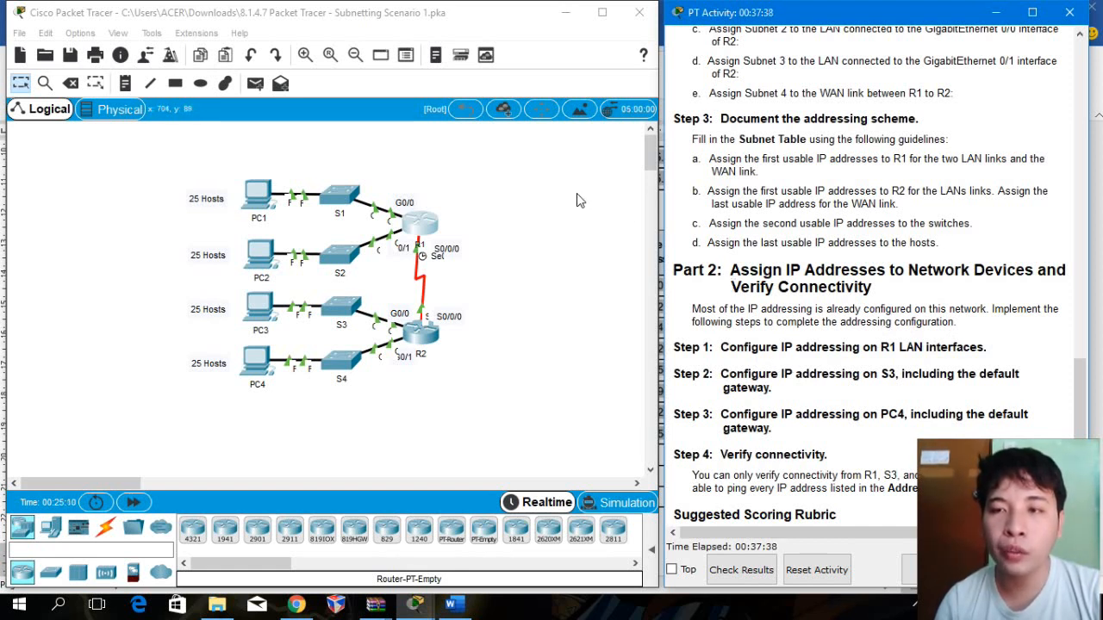
click(422, 233)
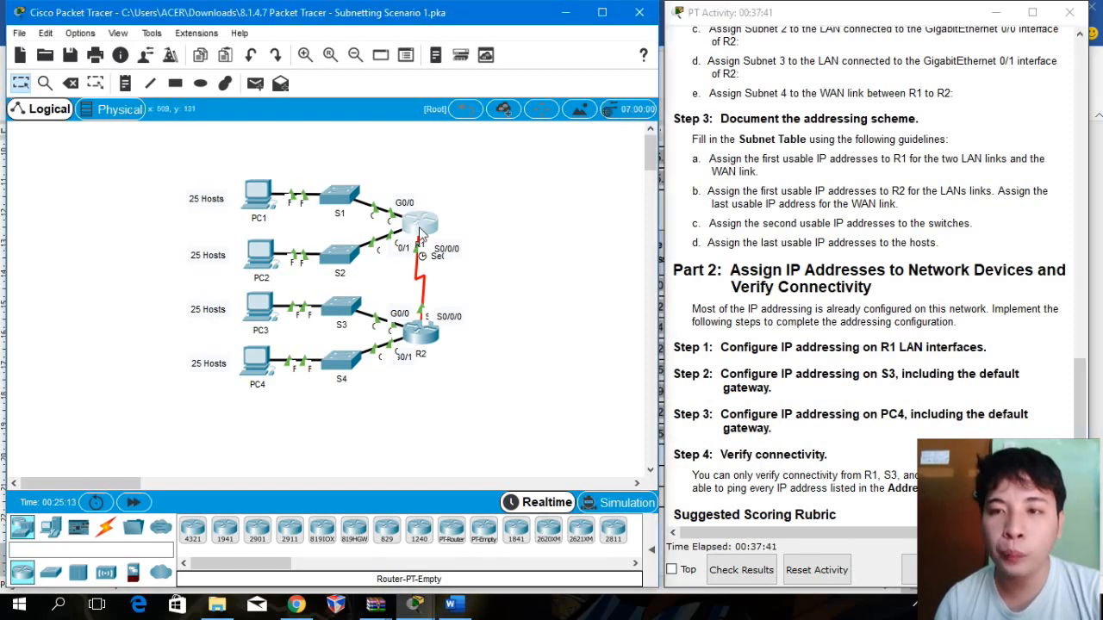
click(421, 232)
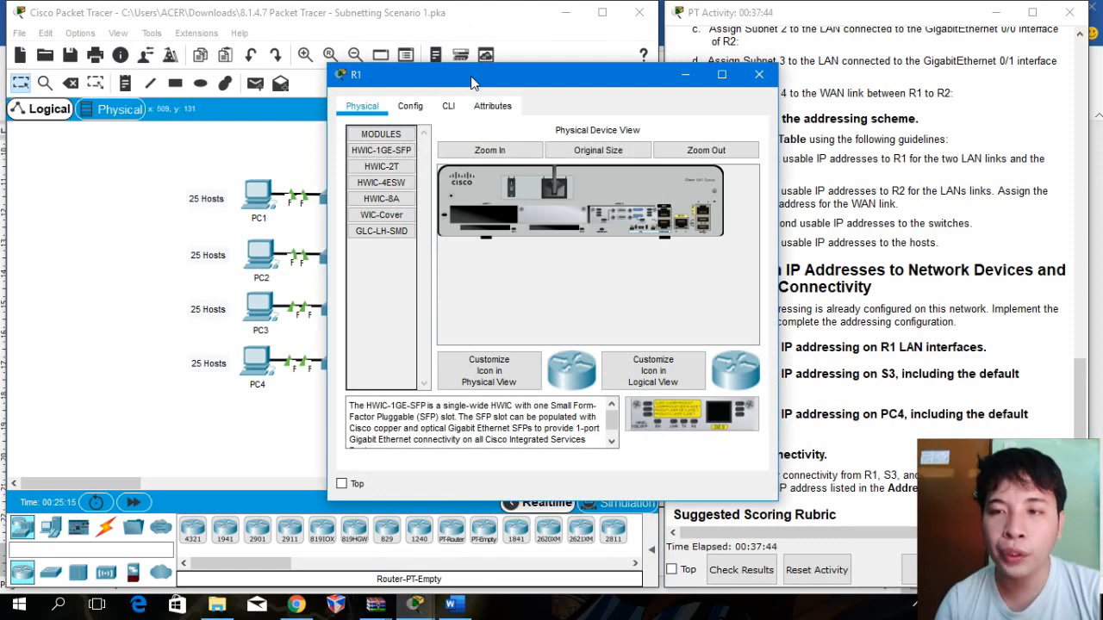
drag(471, 82, 249, 99)
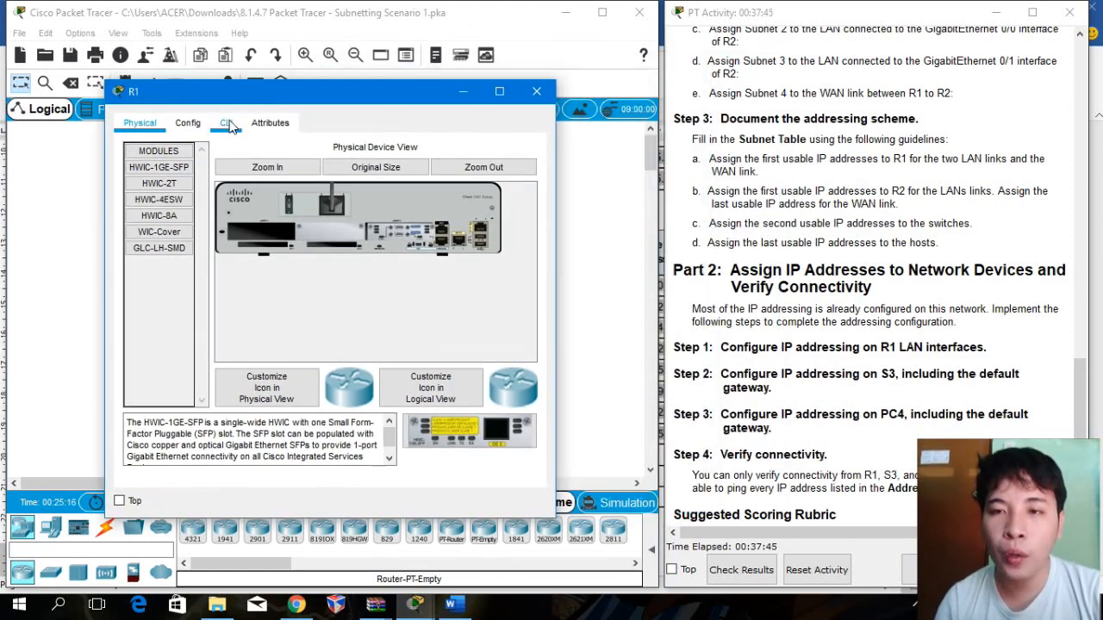
click(227, 123)
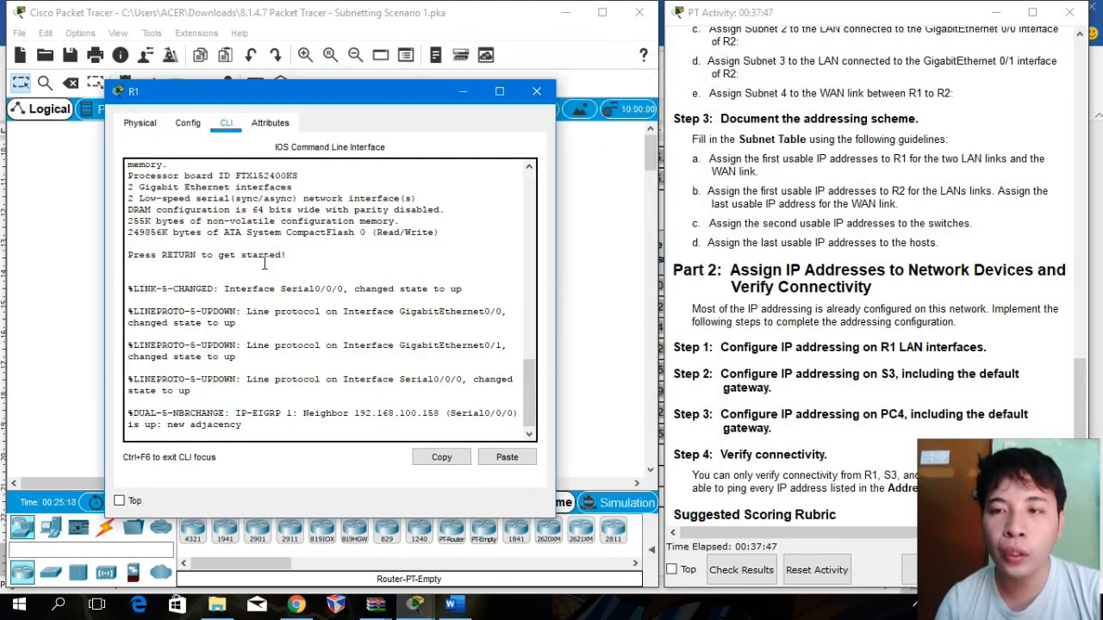
key(Return)
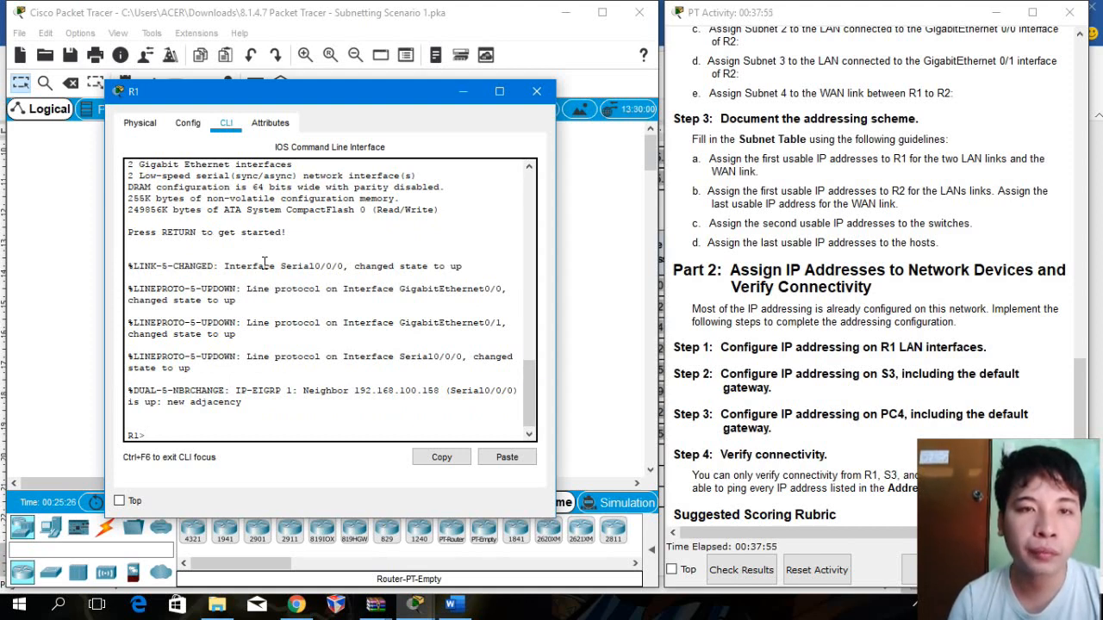
text(interfac)
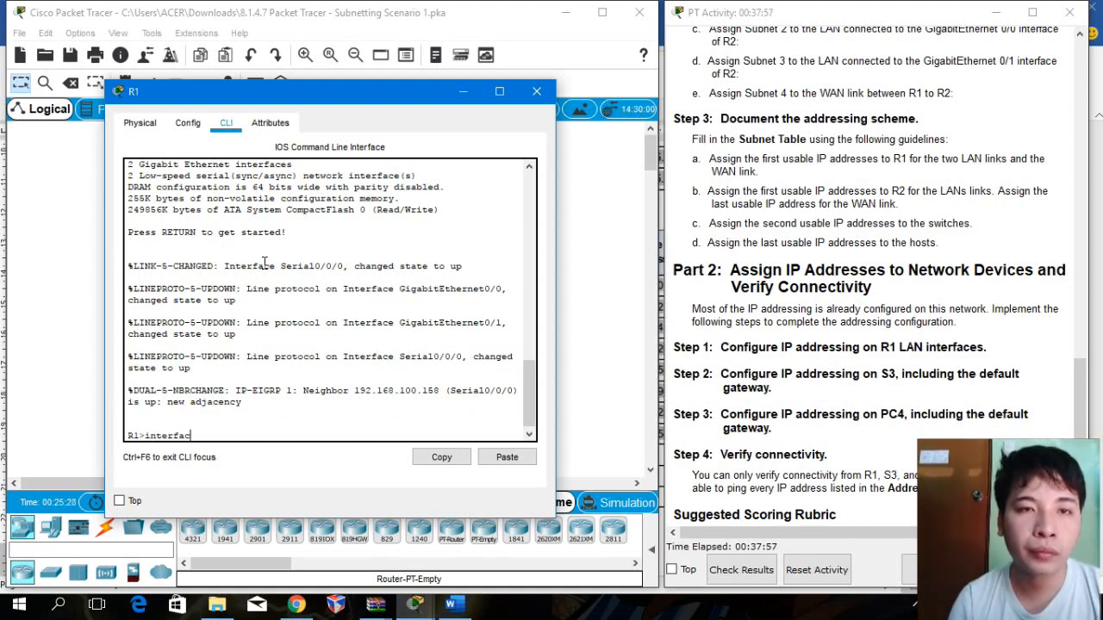
text(e gigab)
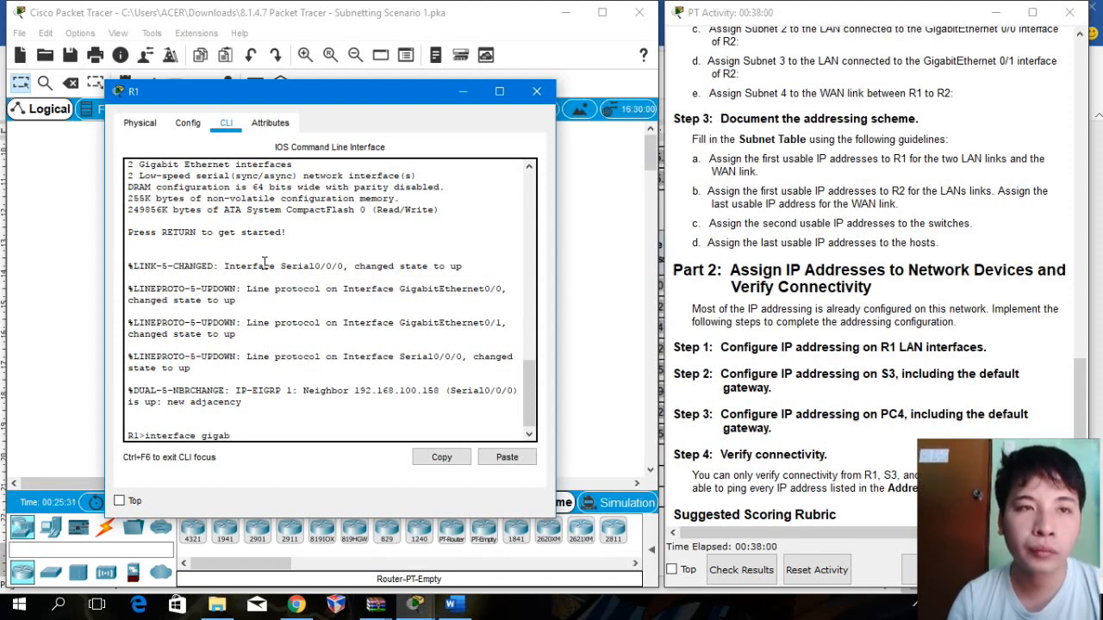
text(itE)
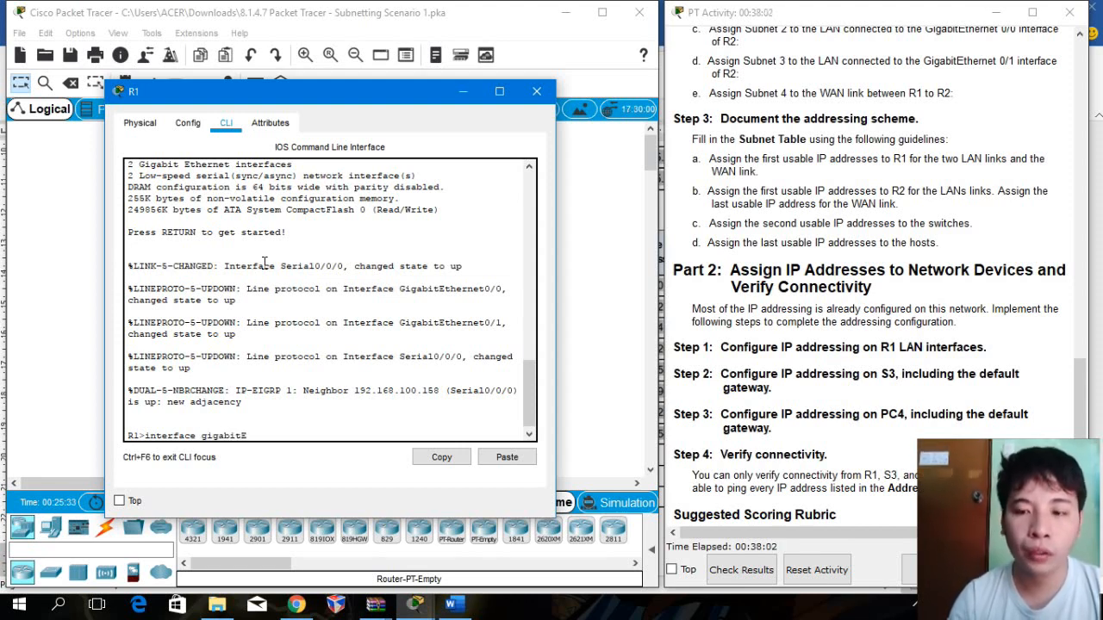
text(ther)
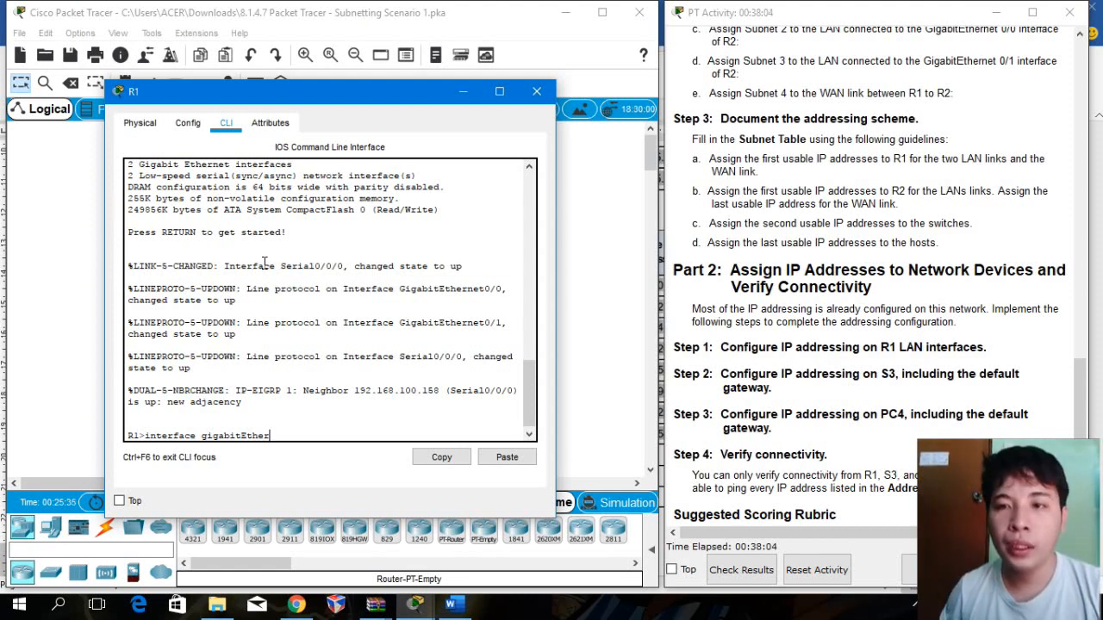
text(net)
text(0/0)
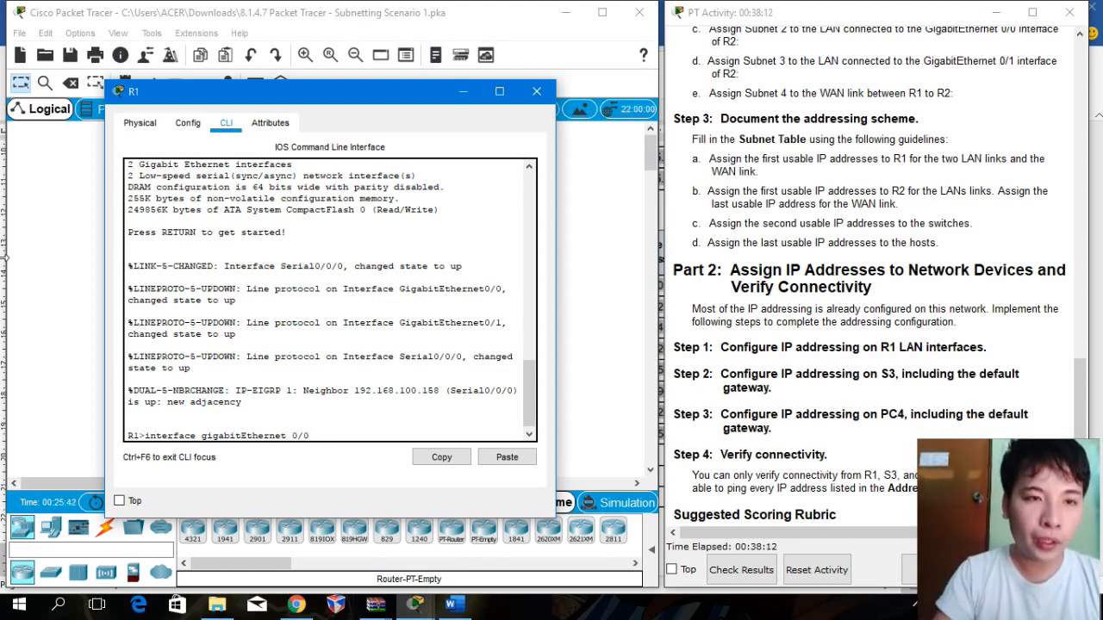
key(BackSpace)
key(BackSpace)
key(BackSpace)
key(BackSpace)
key(BackSpace)
key(BackSpace)
key(BackSpace)
key(BackSpace)
key(BackSpace)
key(BackSpace)
key(BackSpace)
key(BackSpace)
key(BackSpace)
key(BackSpace)
key(BackSpace)
key(BackSpace)
key(BackSpace)
key(BackSpace)
key(BackSpace)
key(BackSpace)
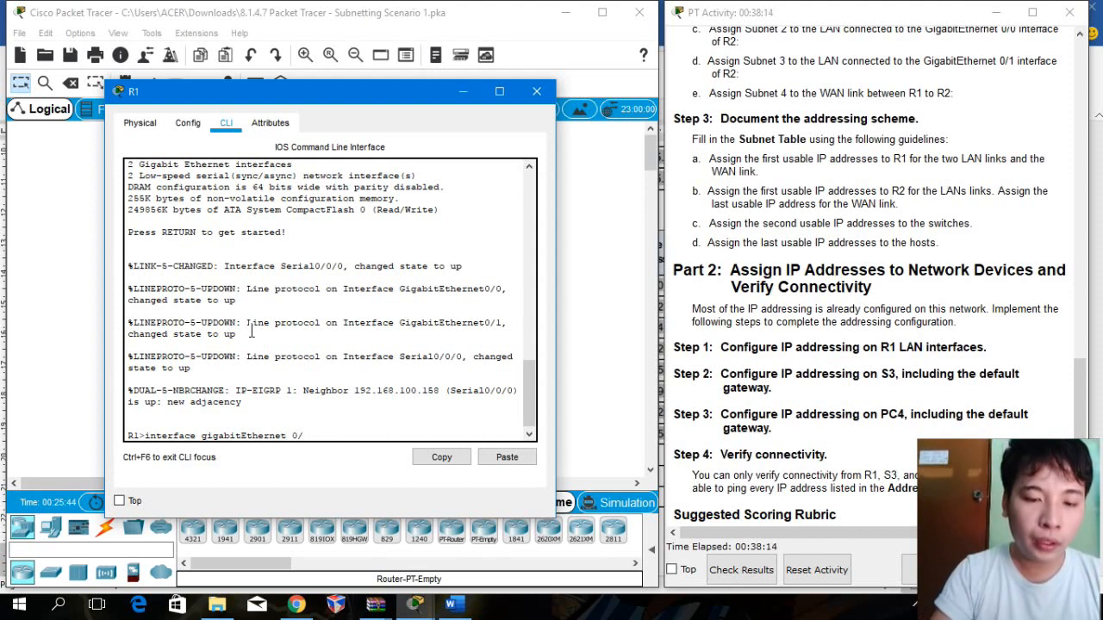
key(BackSpace)
key(BackSpace)
key(BackSpace)
key(BackSpace)
key(BackSpace)
key(BackSpace)
key(BackSpace)
key(BackSpace)
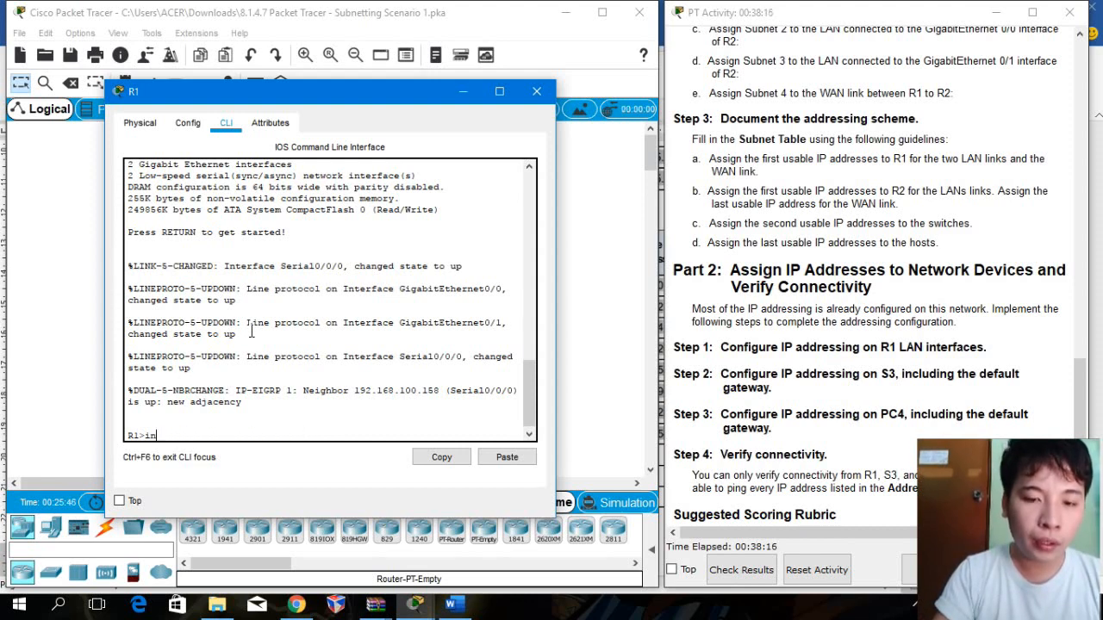
Step: Enter privileged EXEC mode on R1 with the enable command
text(enable)
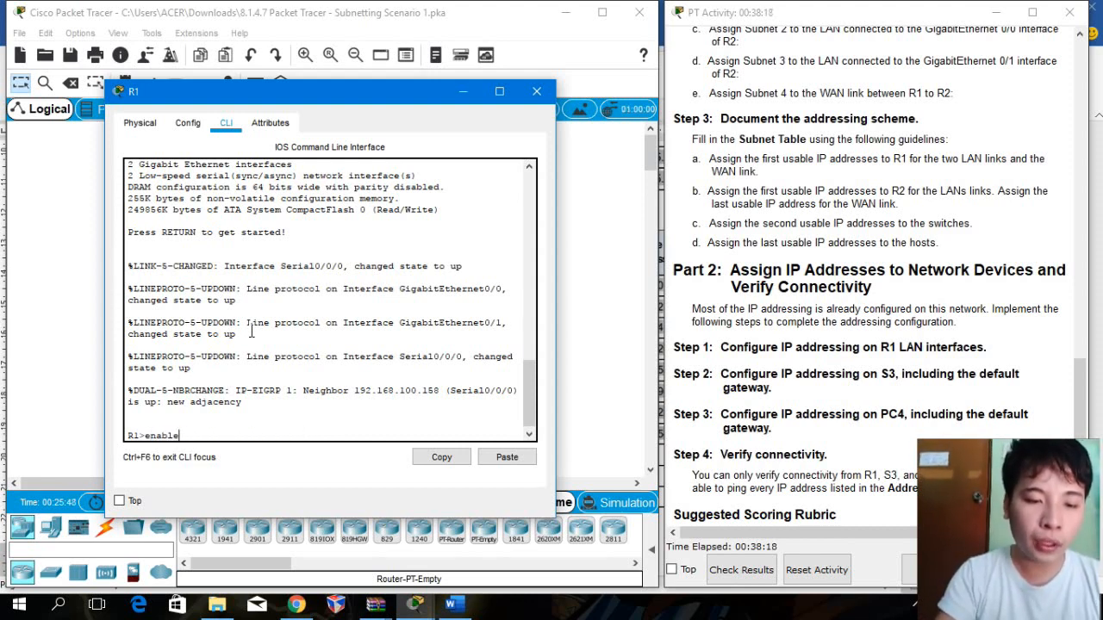
key(Return)
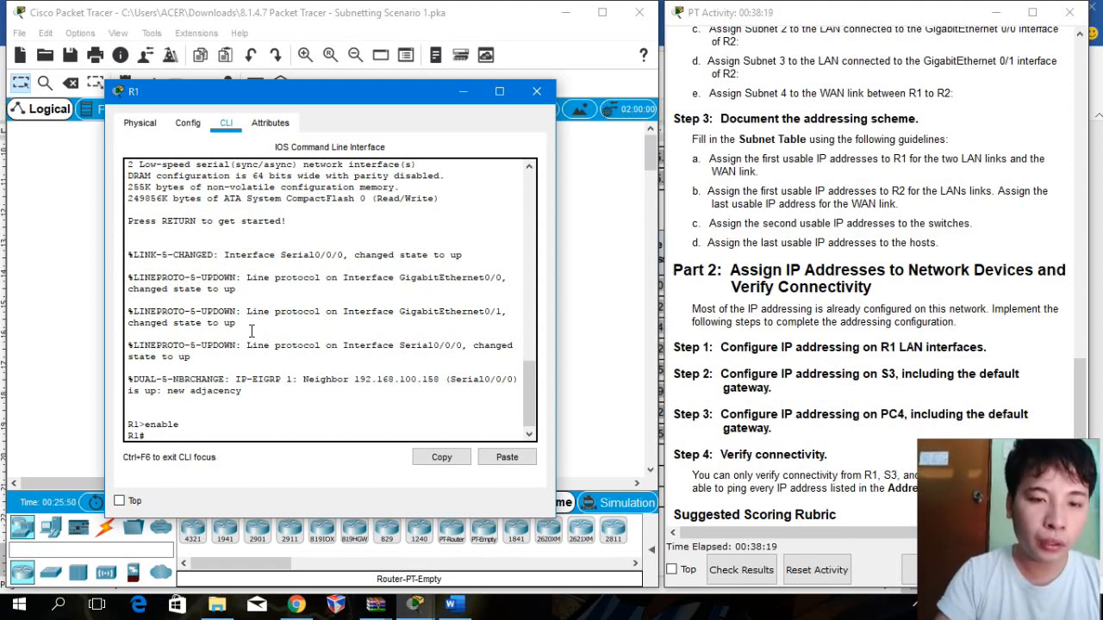
Step: Try to open interface gigabitEthernet 0/0 from R1's privileged EXEC prompt
text(interf)
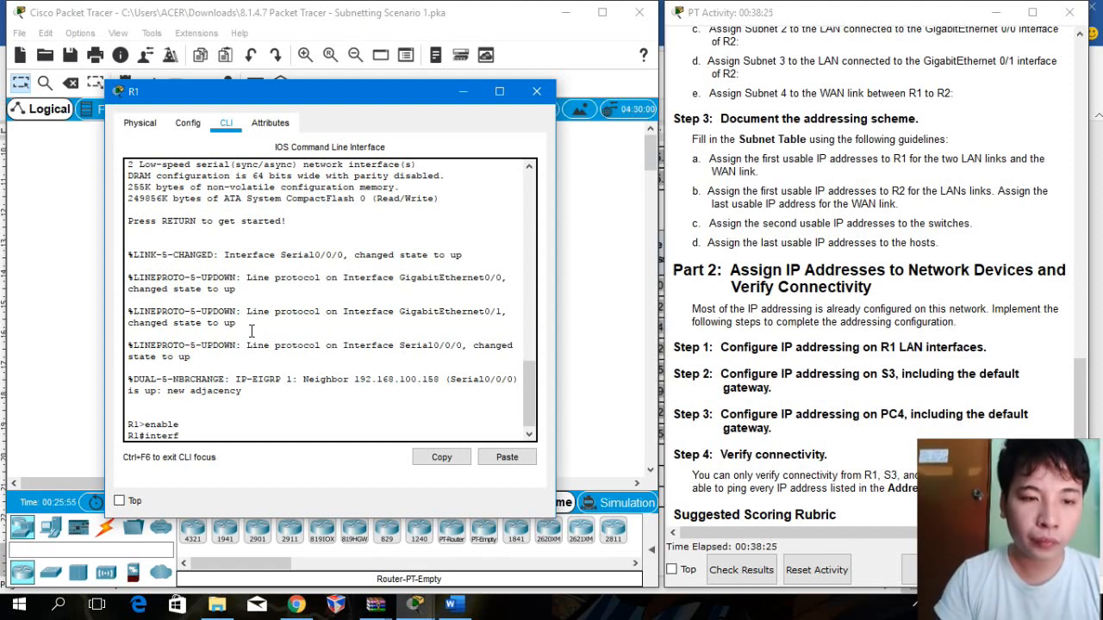
text(ace gi)
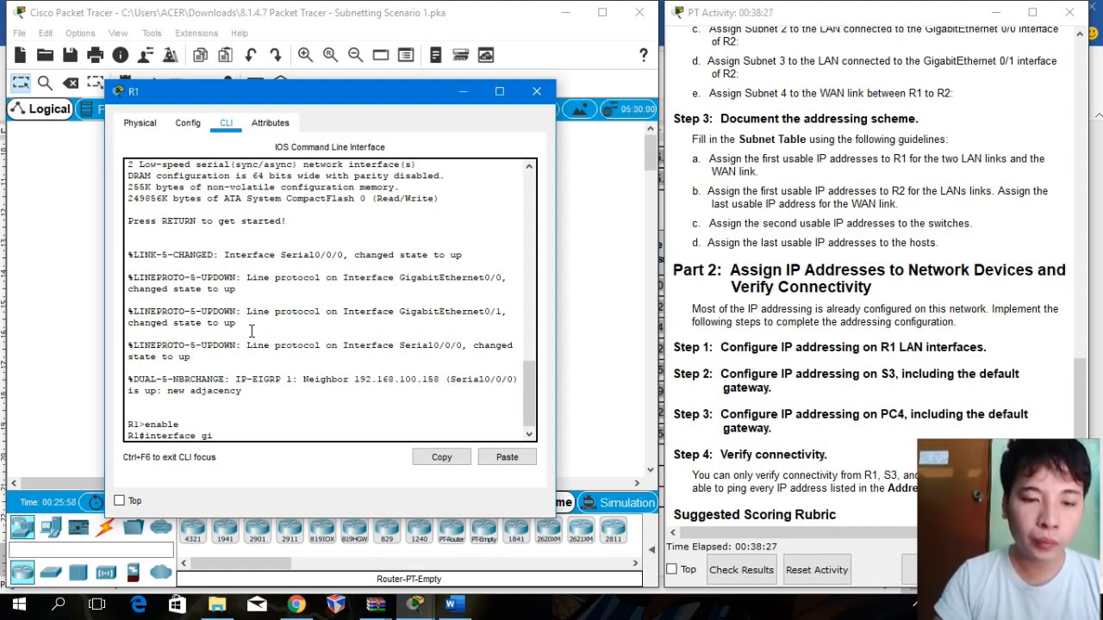
text(gabi)
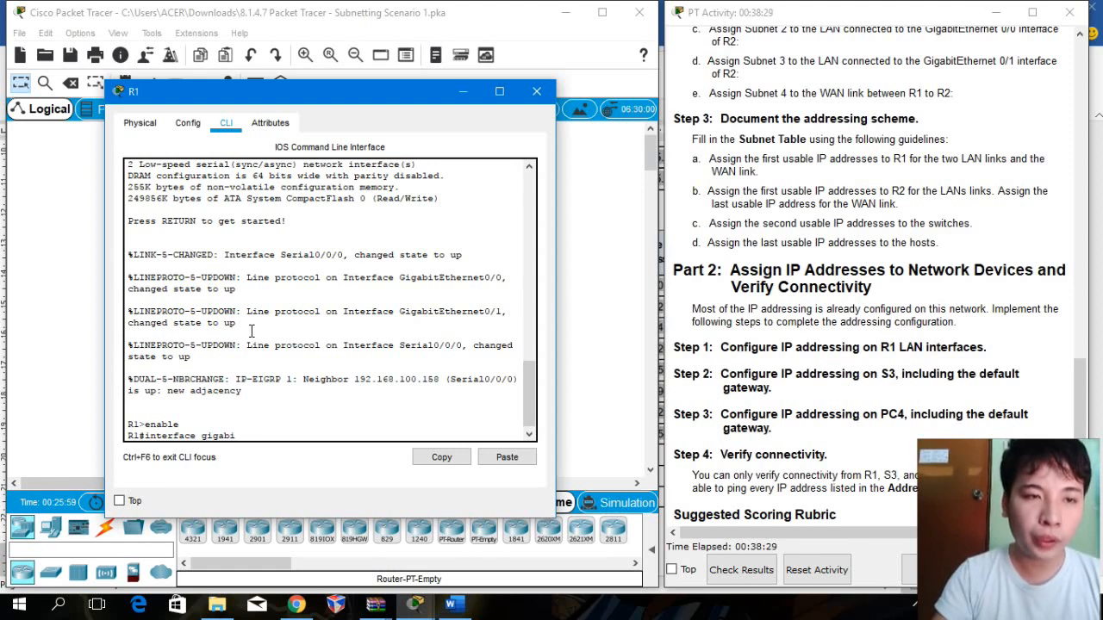
text(it)
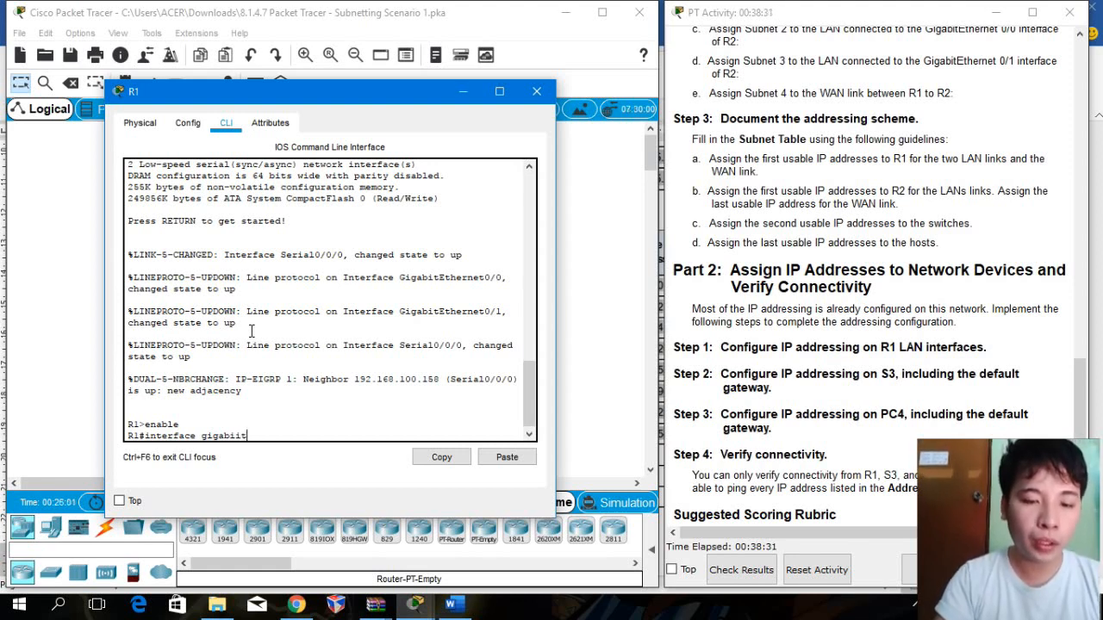
key(BackSpace)
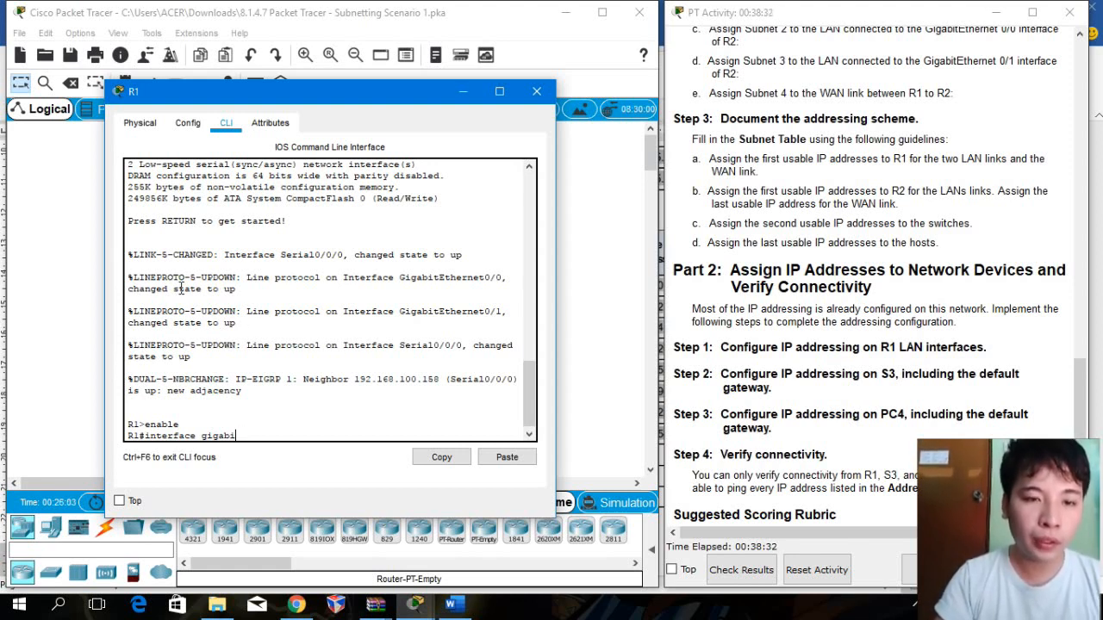
text(tE)
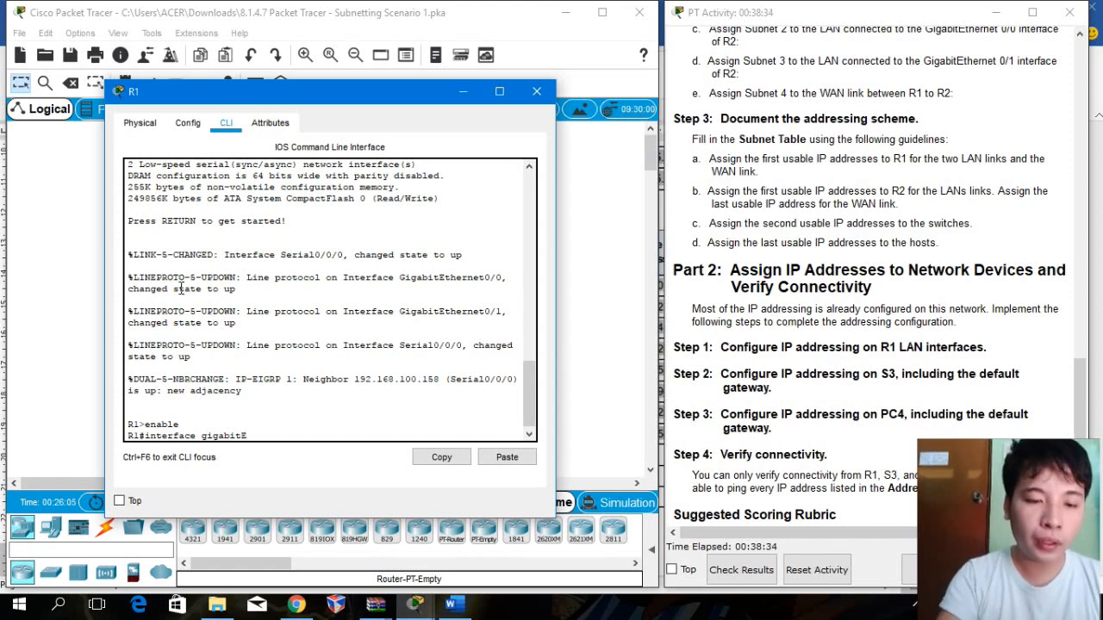
text(thernet)
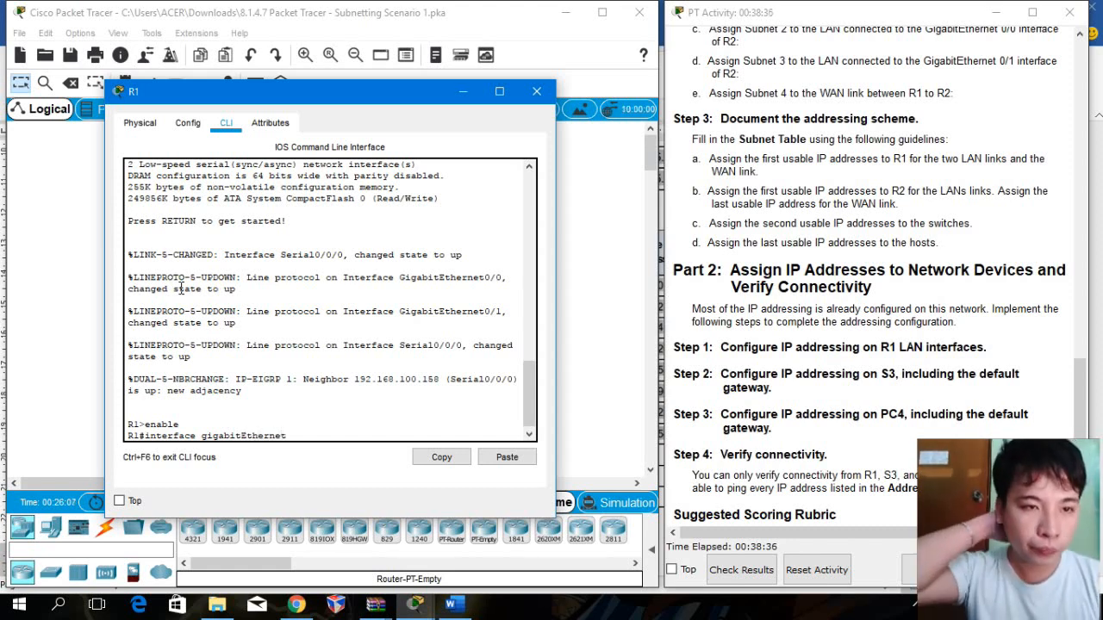
text( 0/0)
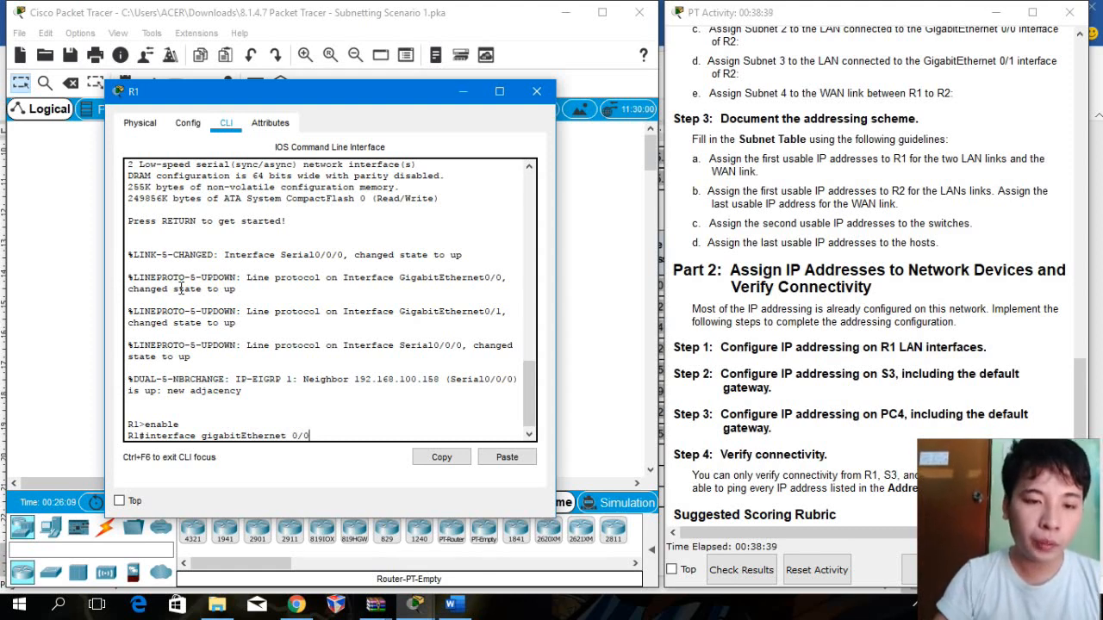
key(Return)
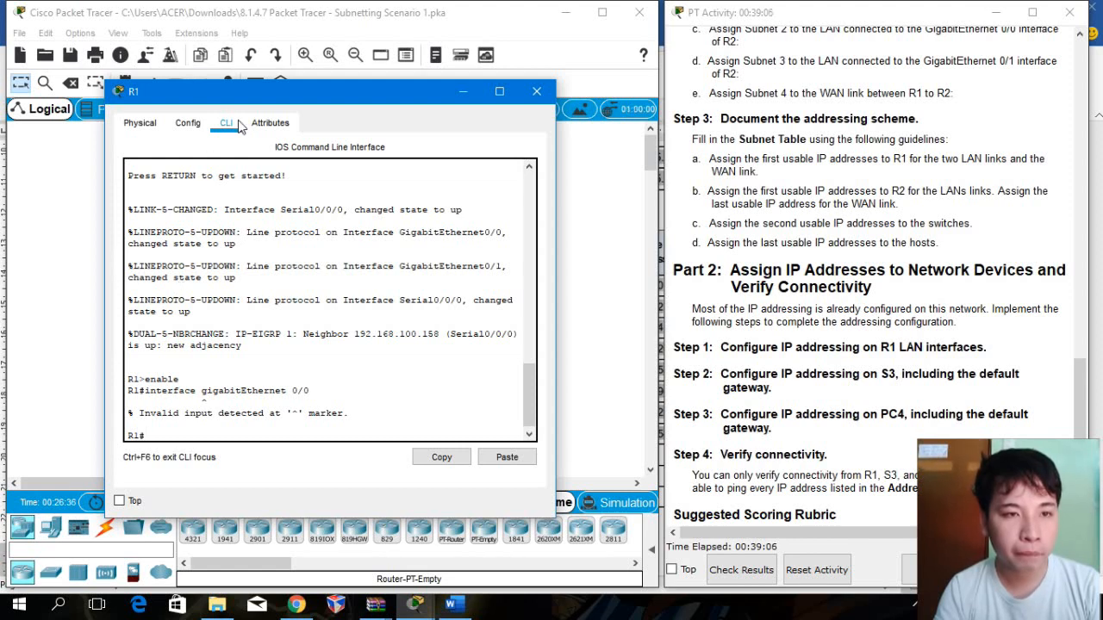
Step: Close R1's window, open switch S3's command-line interface clear of the instructions, and start a session at the S3 prompt
click(535, 91)
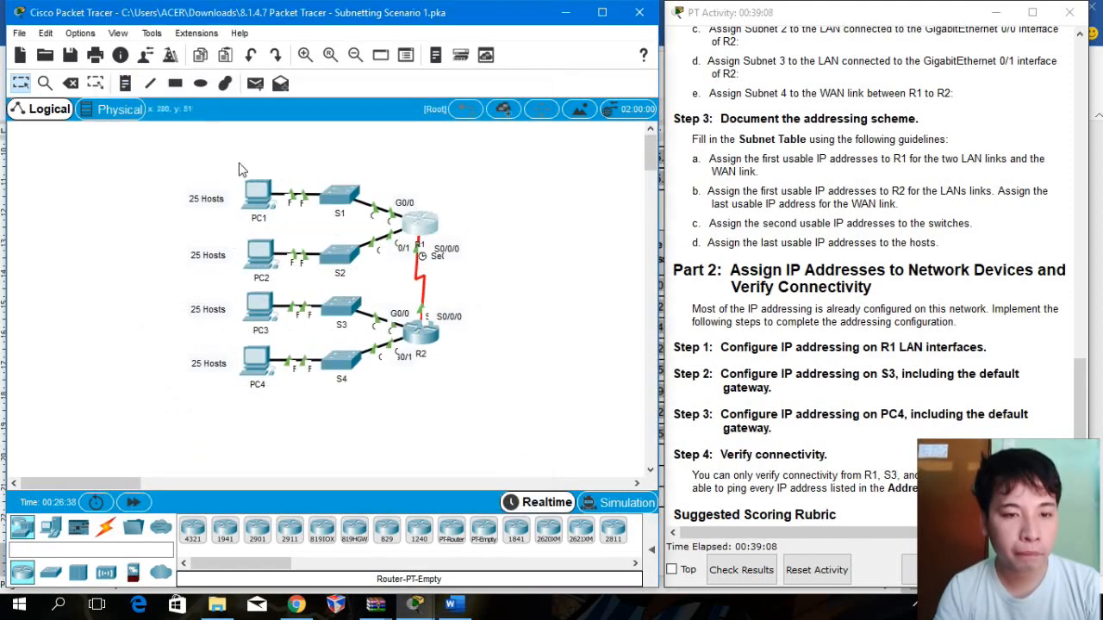
click(343, 317)
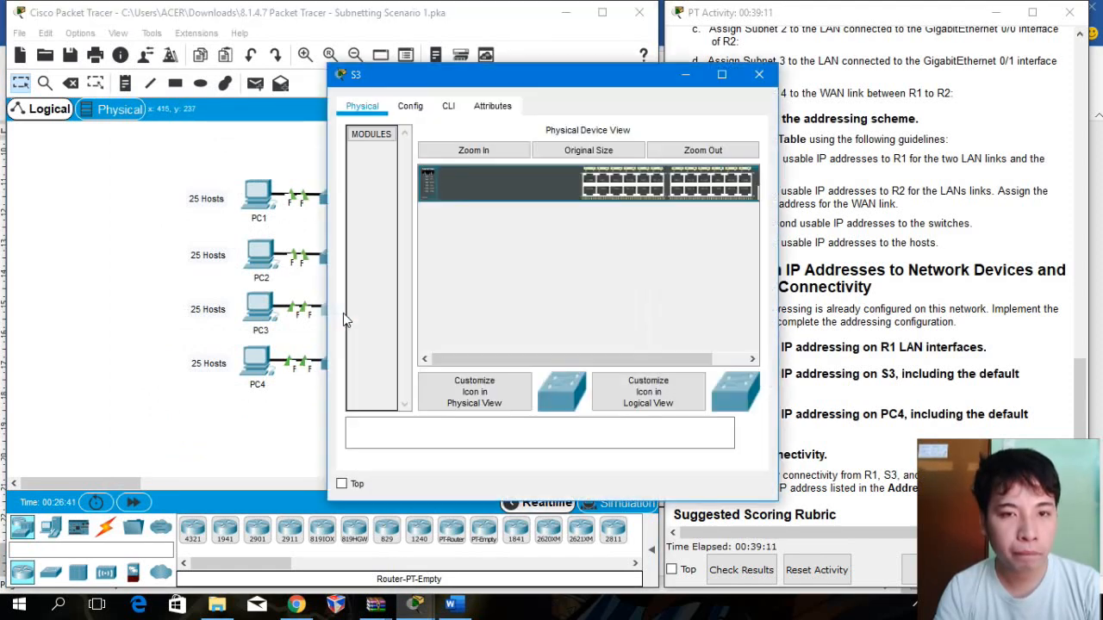
click(448, 106)
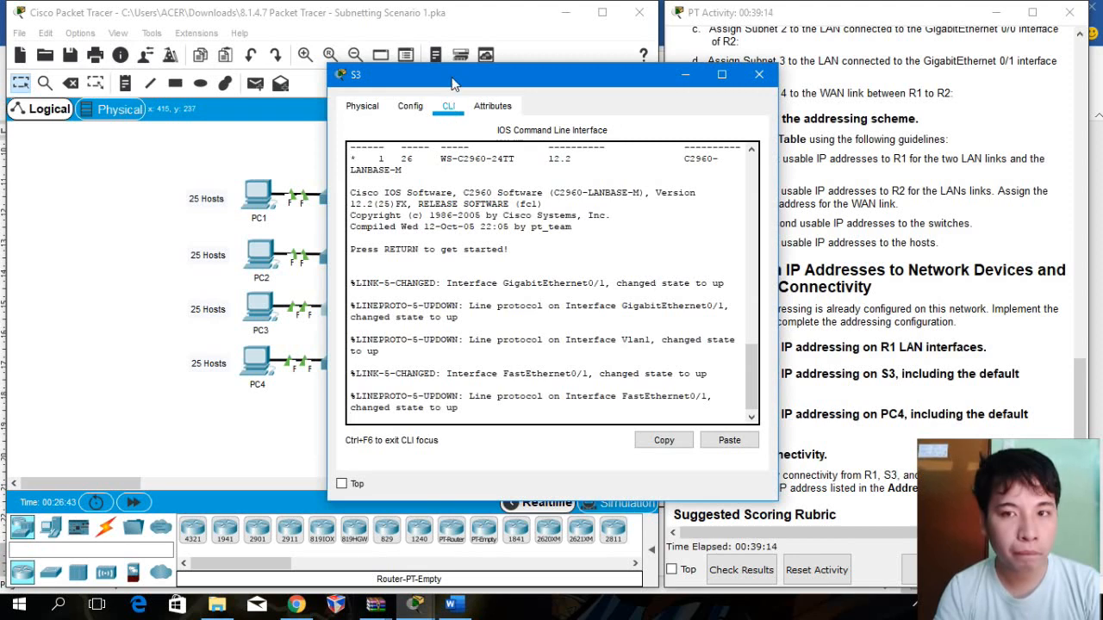
drag(454, 84, 151, 75)
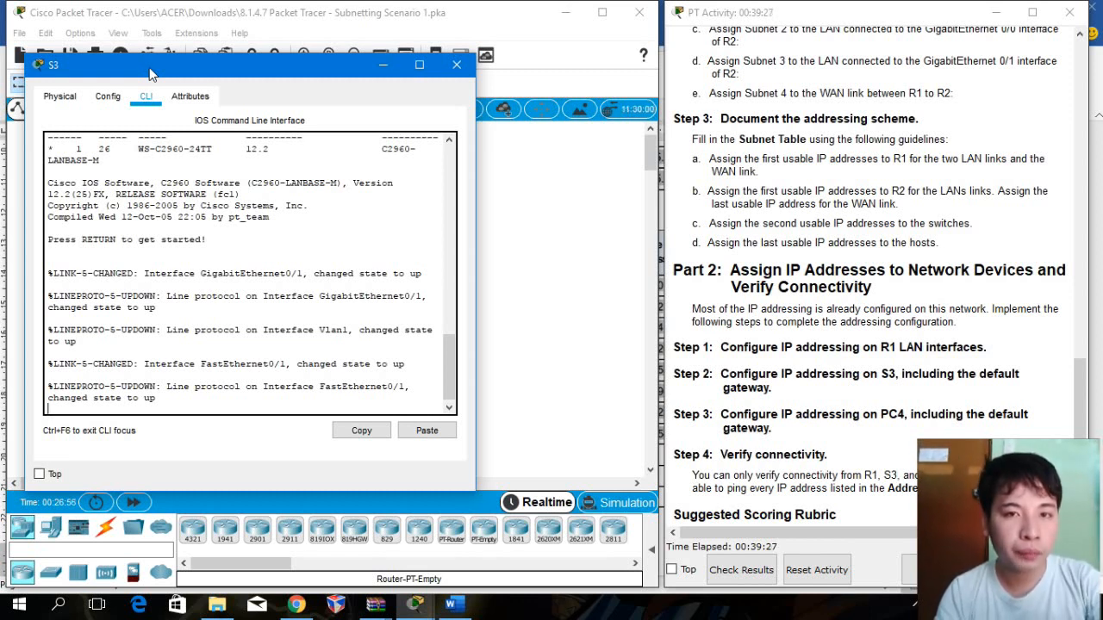
click(457, 65)
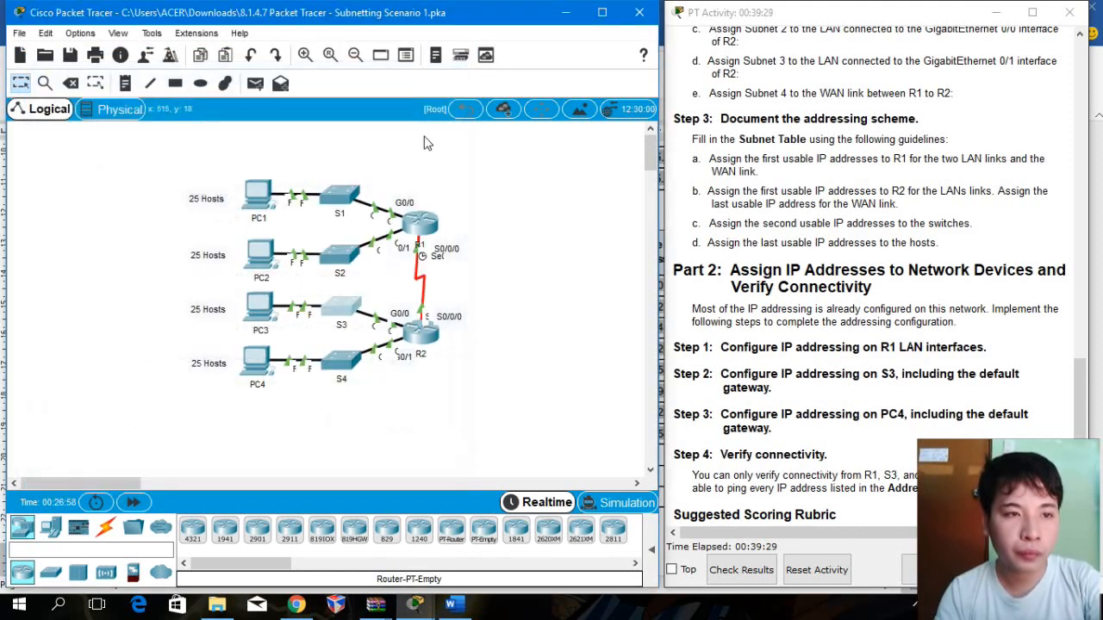
click(351, 312)
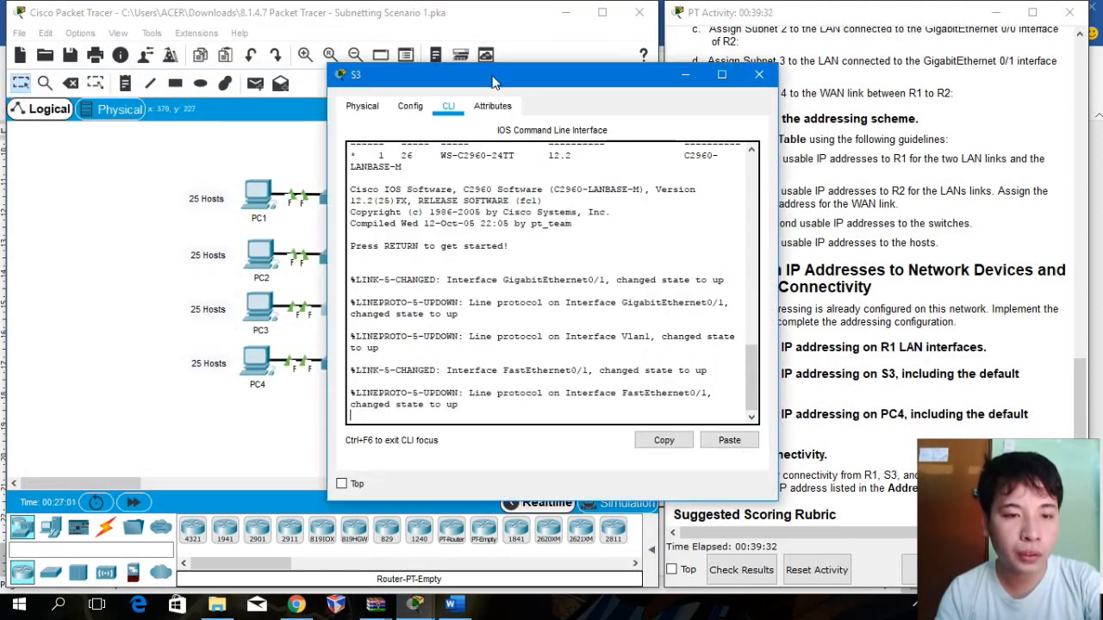
drag(496, 82, 216, 112)
key(Return)
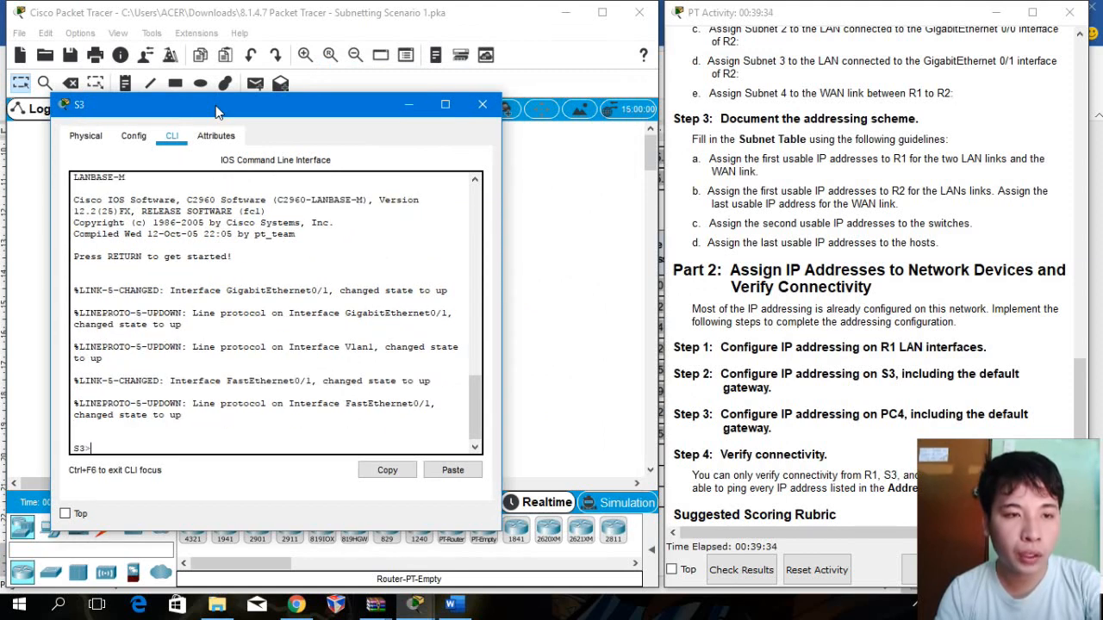
Step: Enter privileged EXEC mode on S3 with enable and go into global configuration mode with conf t
text(en)
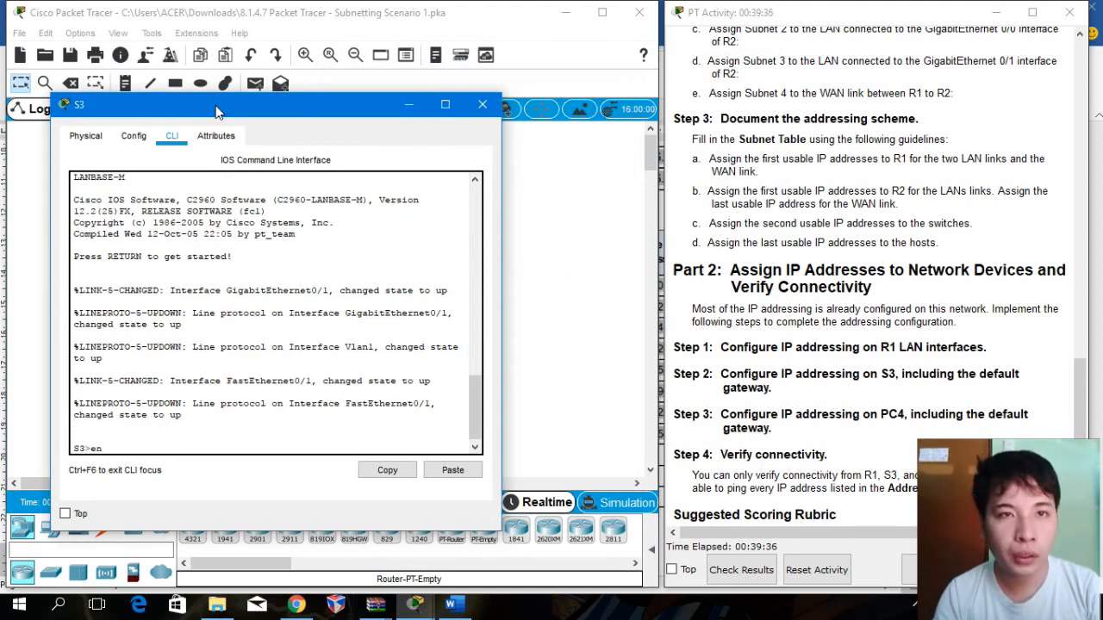
text(able)
key(Return)
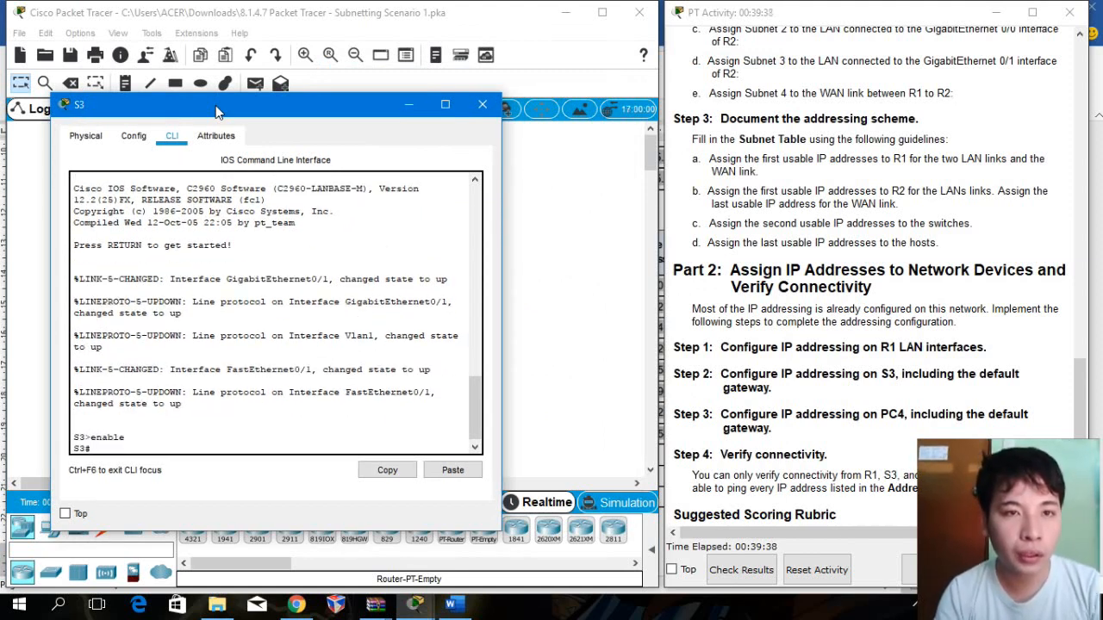
text(conf t)
key(Return)
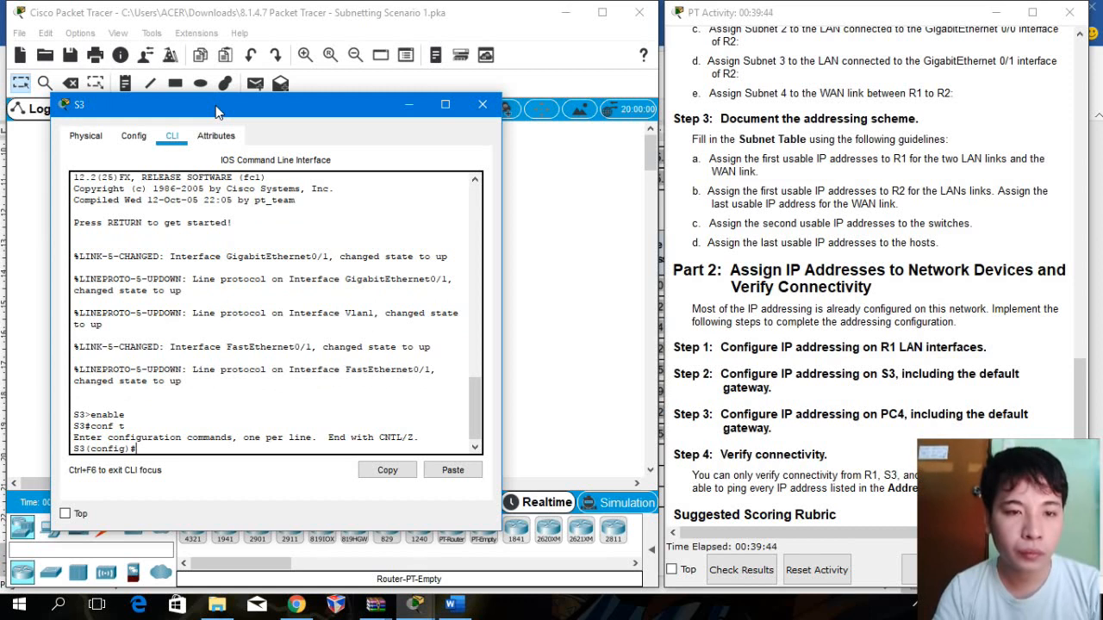
Step: Try to assign IP address 192.168.100.66 with mask 255.255.255.244 from S3's global configuration mode
text(ip addres)
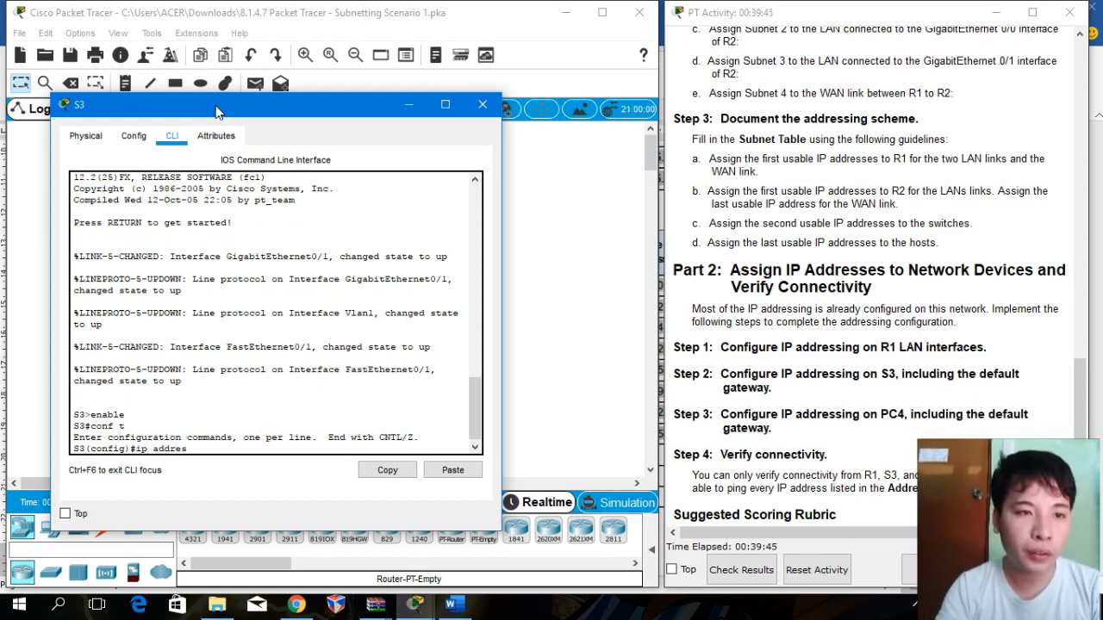
text(s 192)
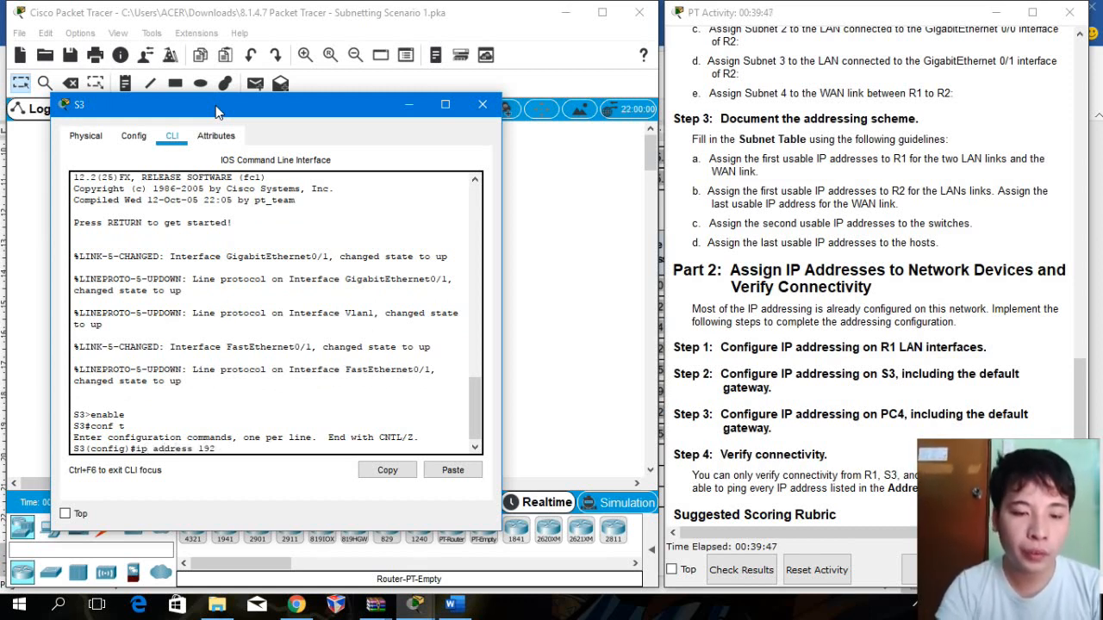
text(.168)
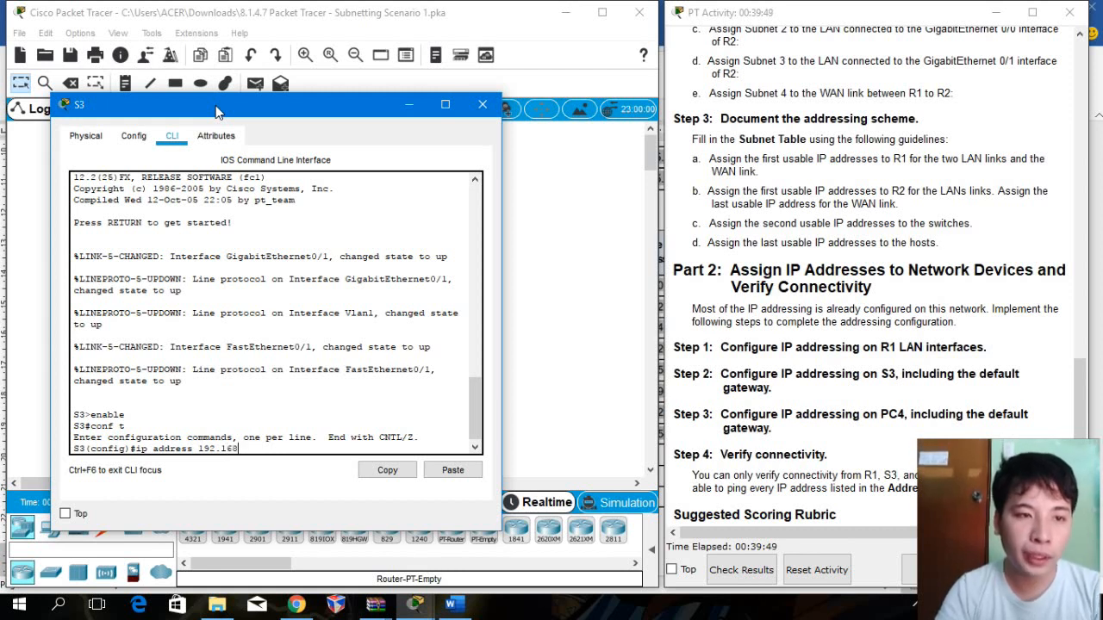
text(.100)
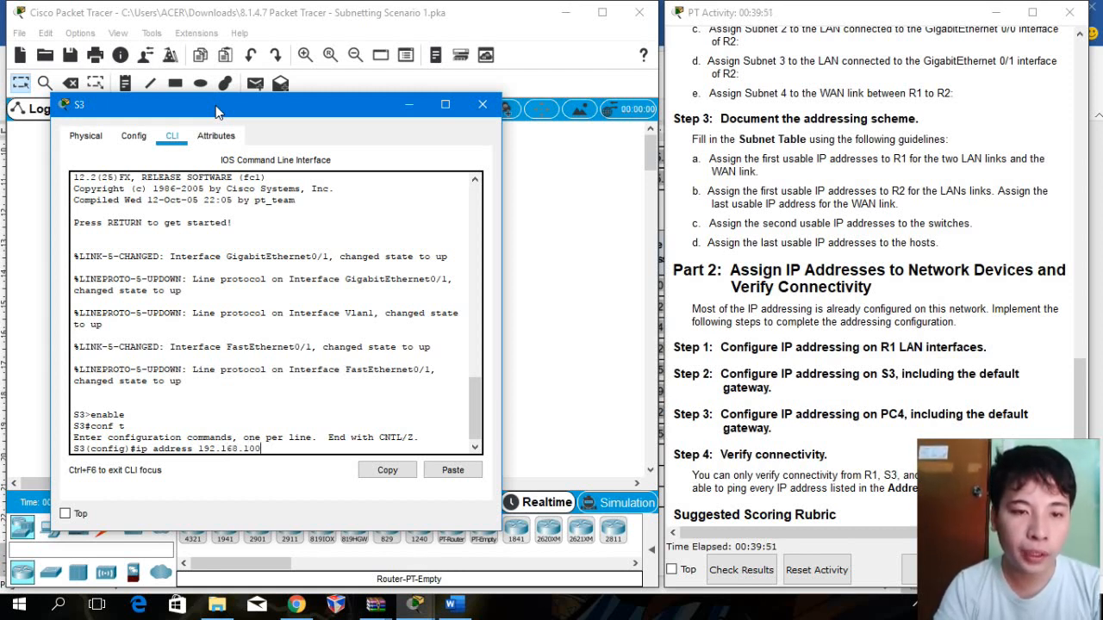
text(.66)
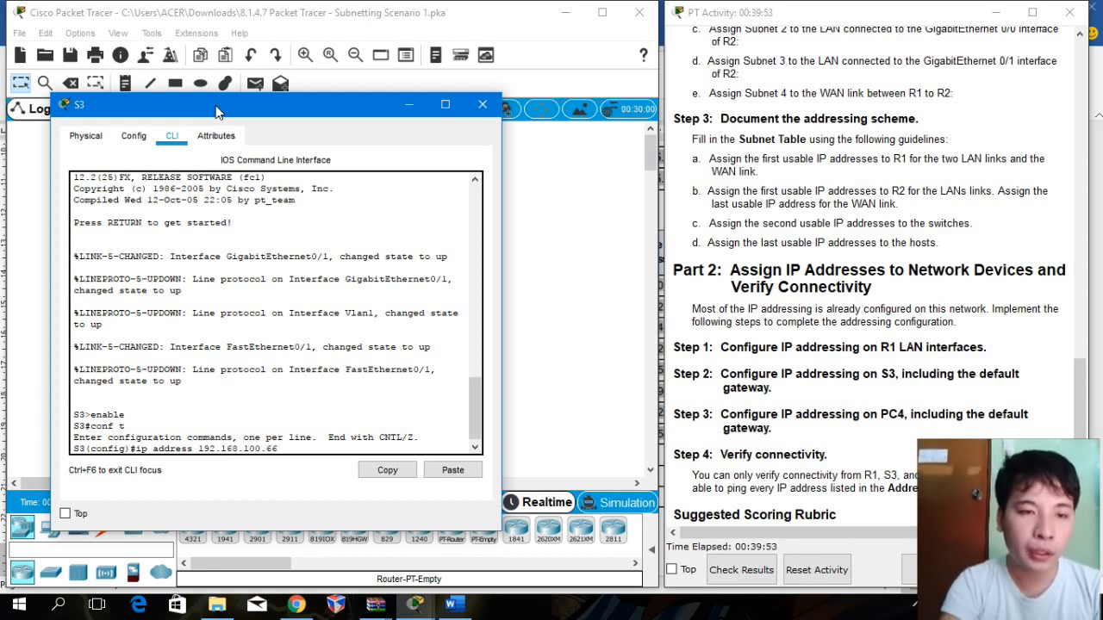
text( 255.)
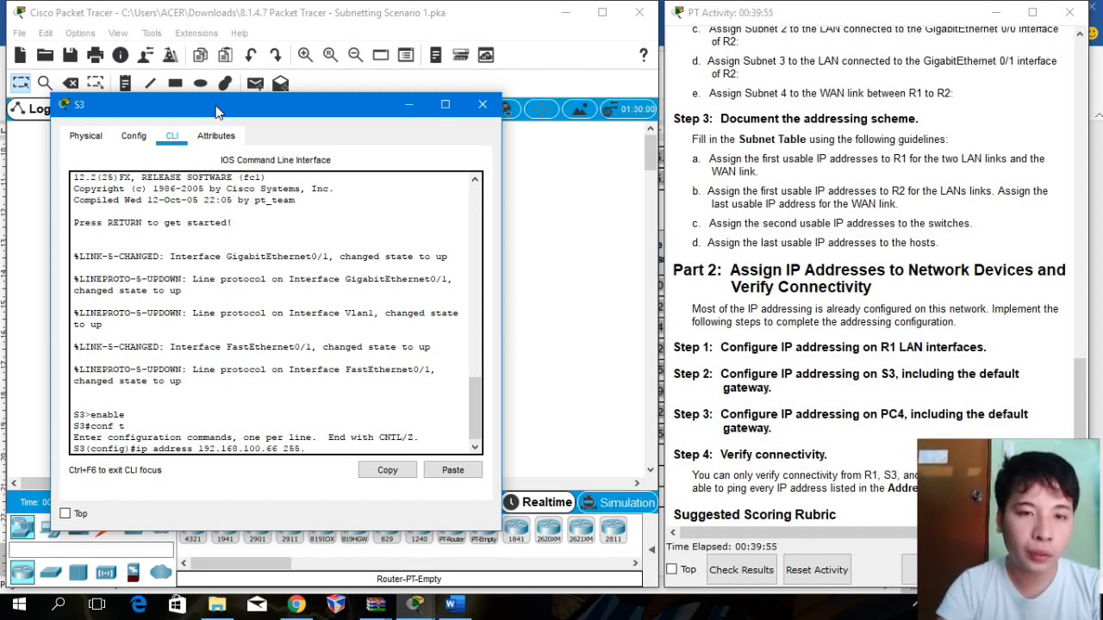
text(255.255.)
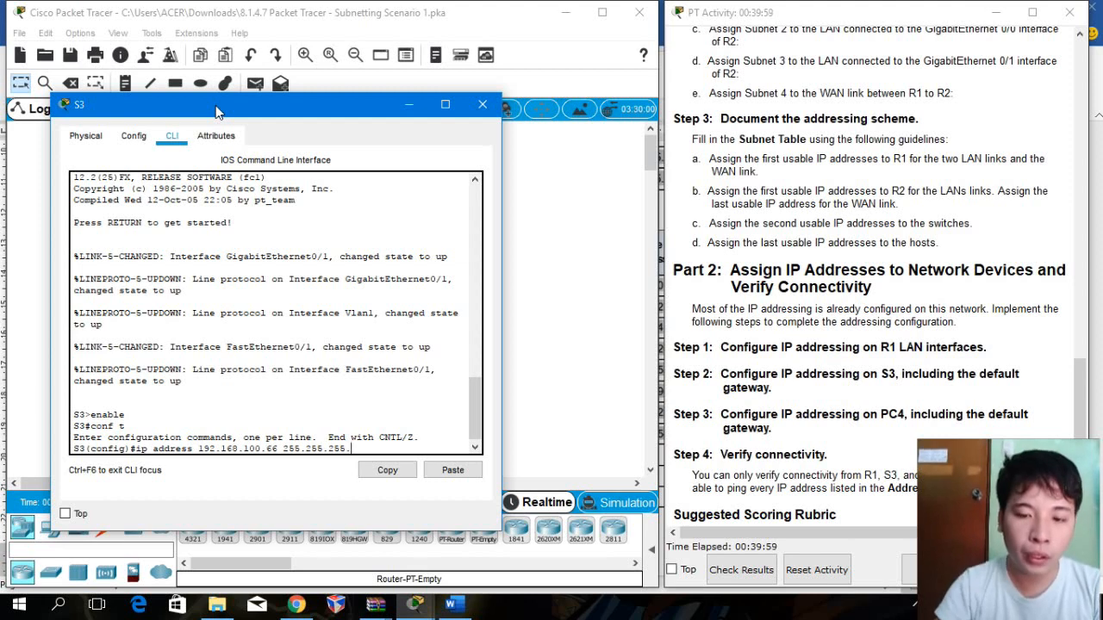
text(2)
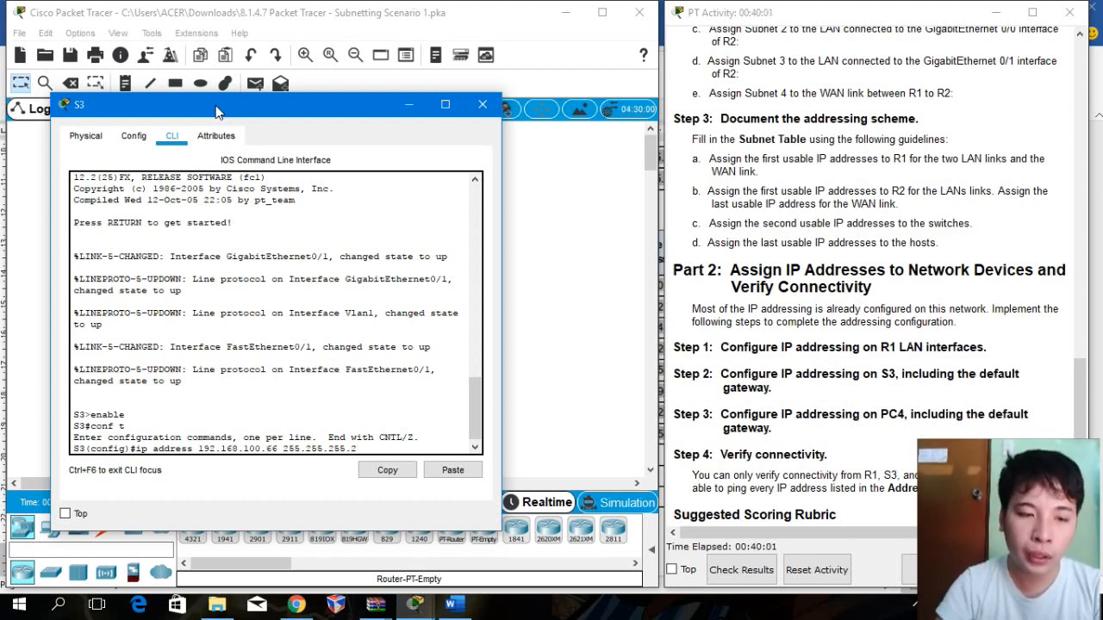
text(44)
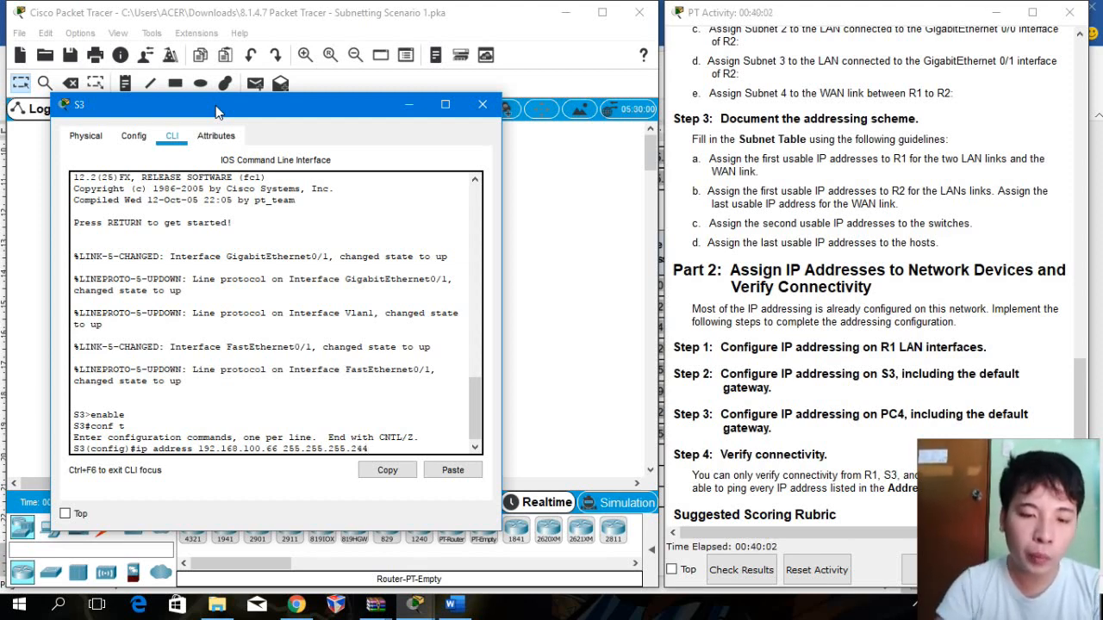
key(Return)
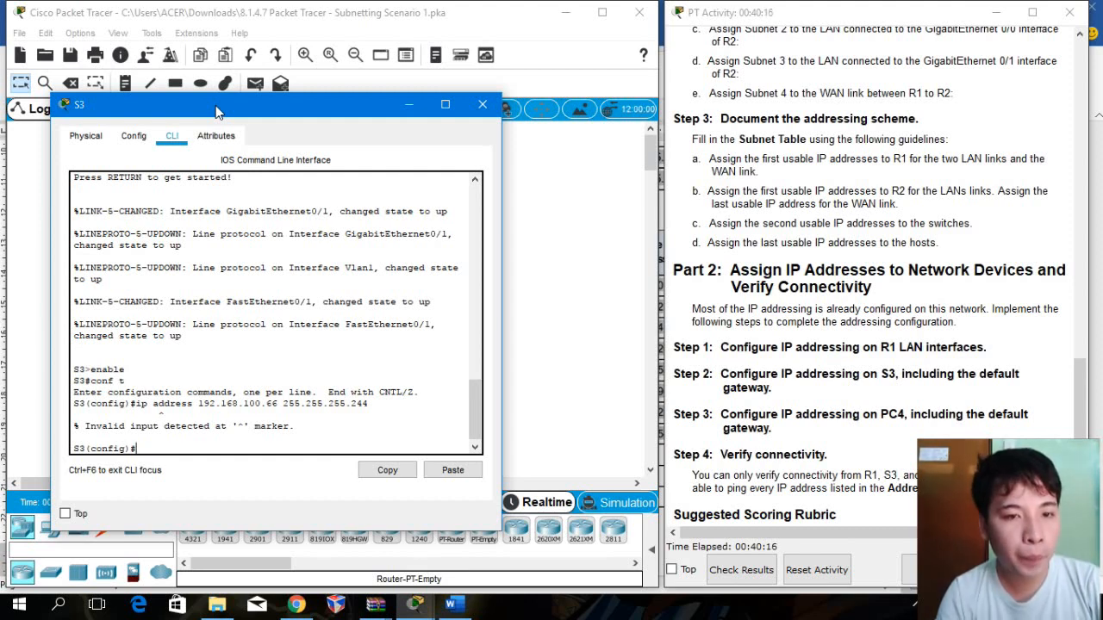
Step: Enter interface configuration mode for VLAN 1 on S3 with interface vlan 1
text(int)
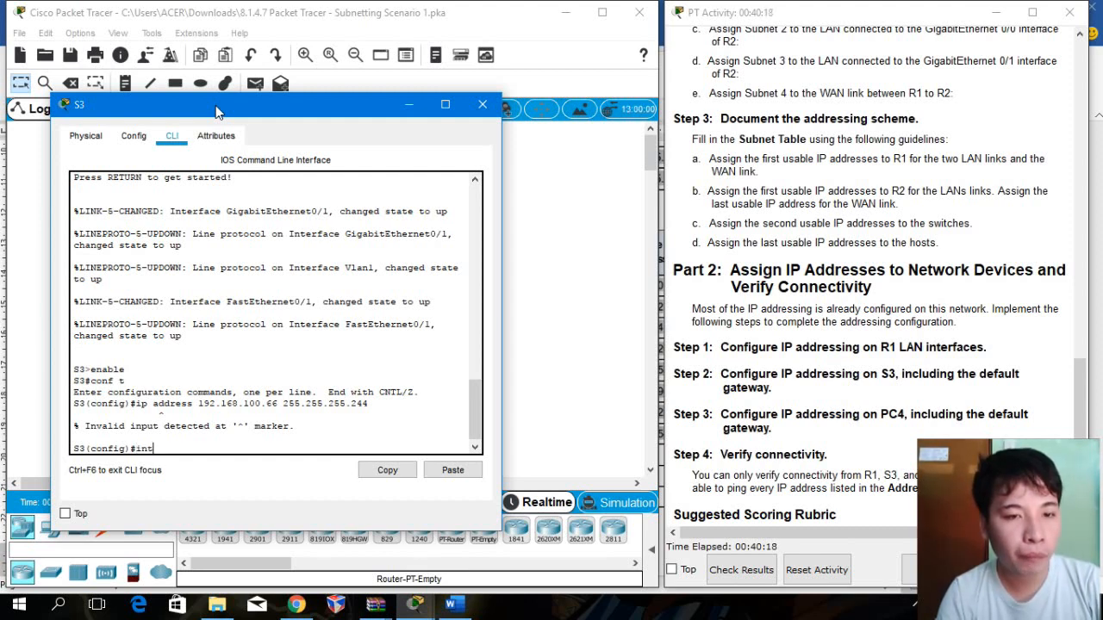
text(erface v)
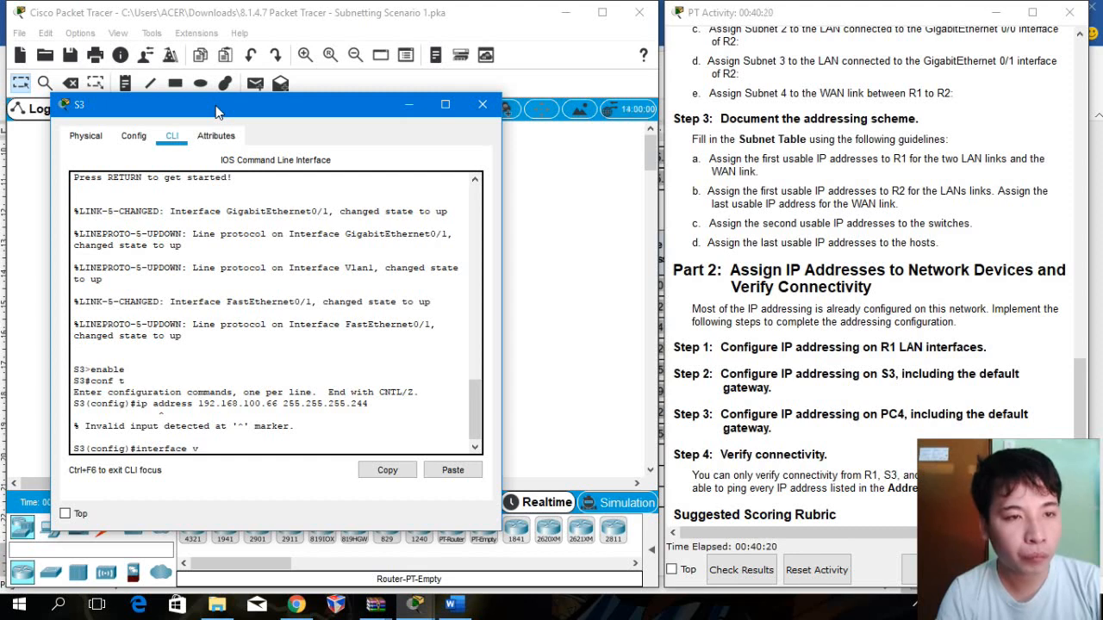
text(lan 1)
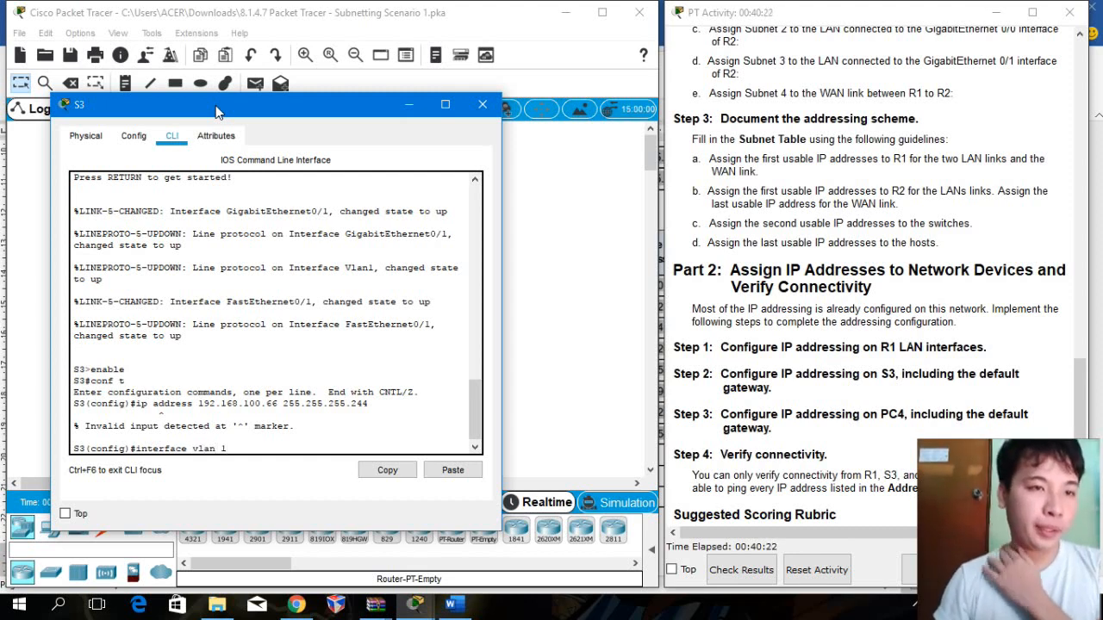
key(Return)
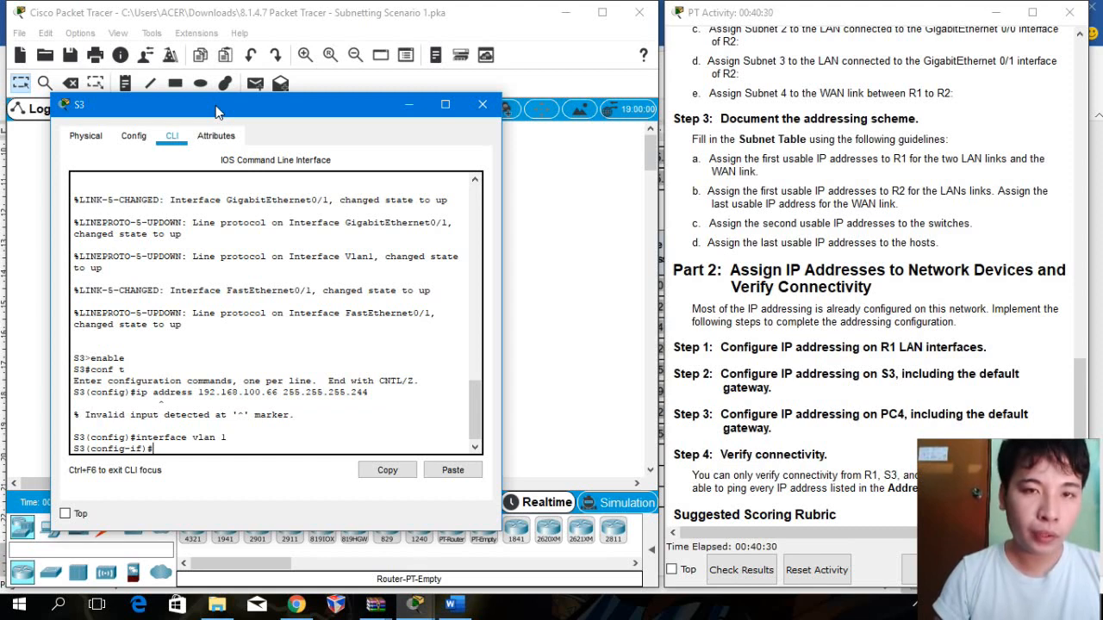
Step: Try to assign IP address 192.168.100.66 with mask 255.255.255.244 to S3's VLAN 1 interface
text(ip )
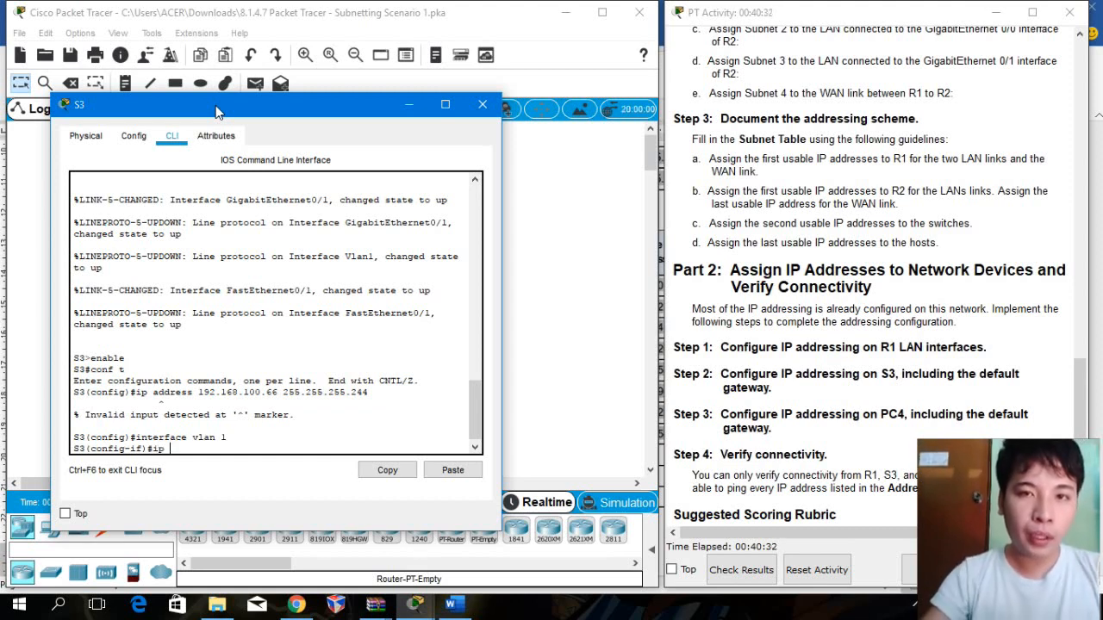
text(address)
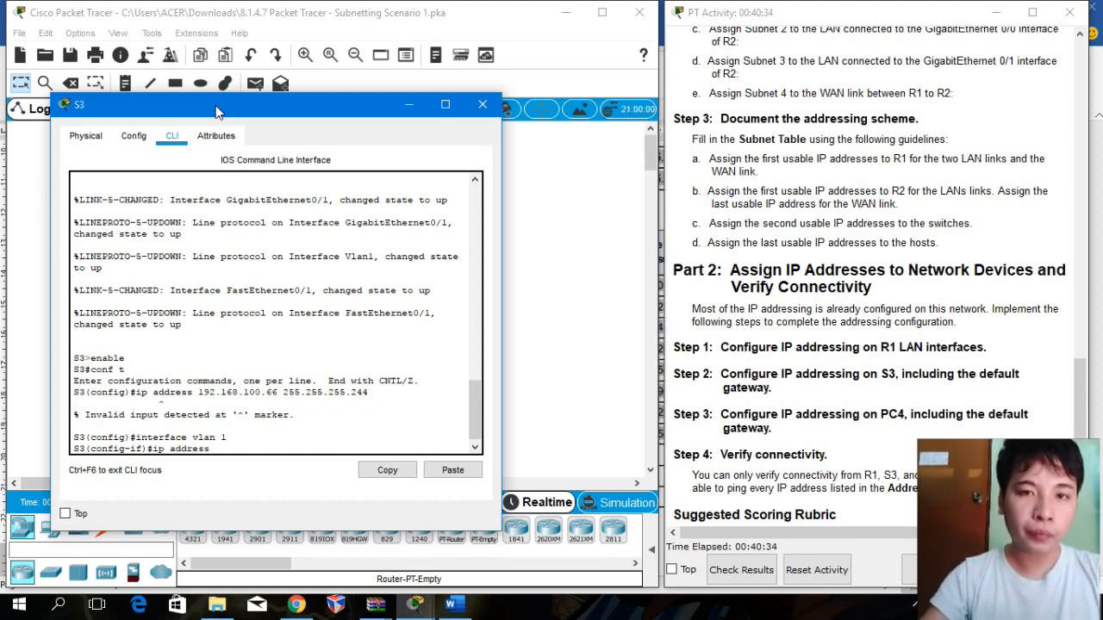
text( 1)
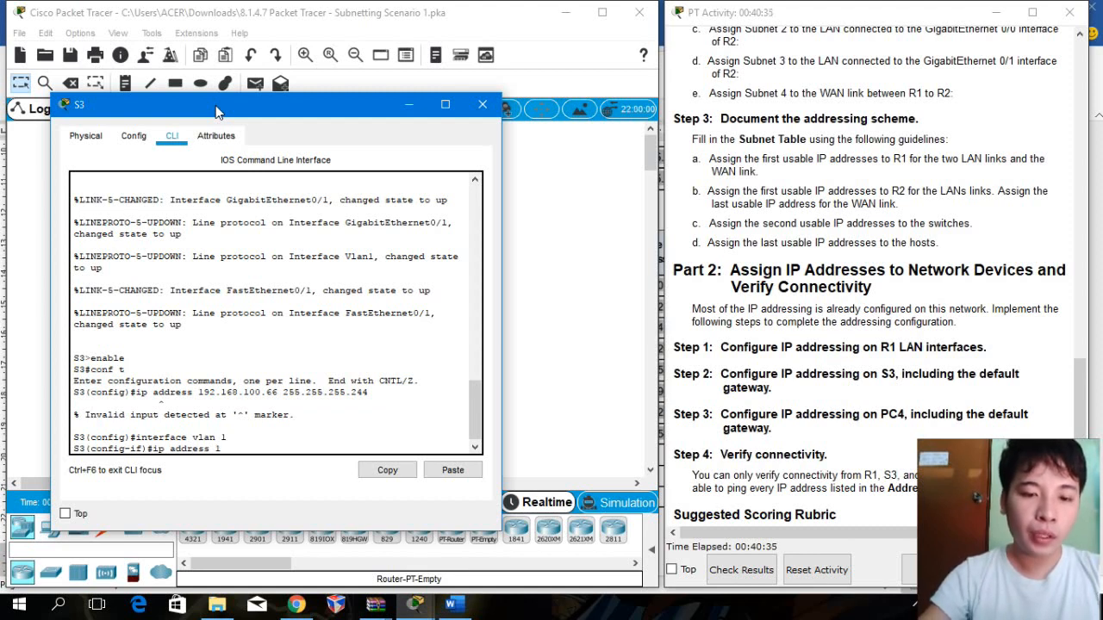
text(92)
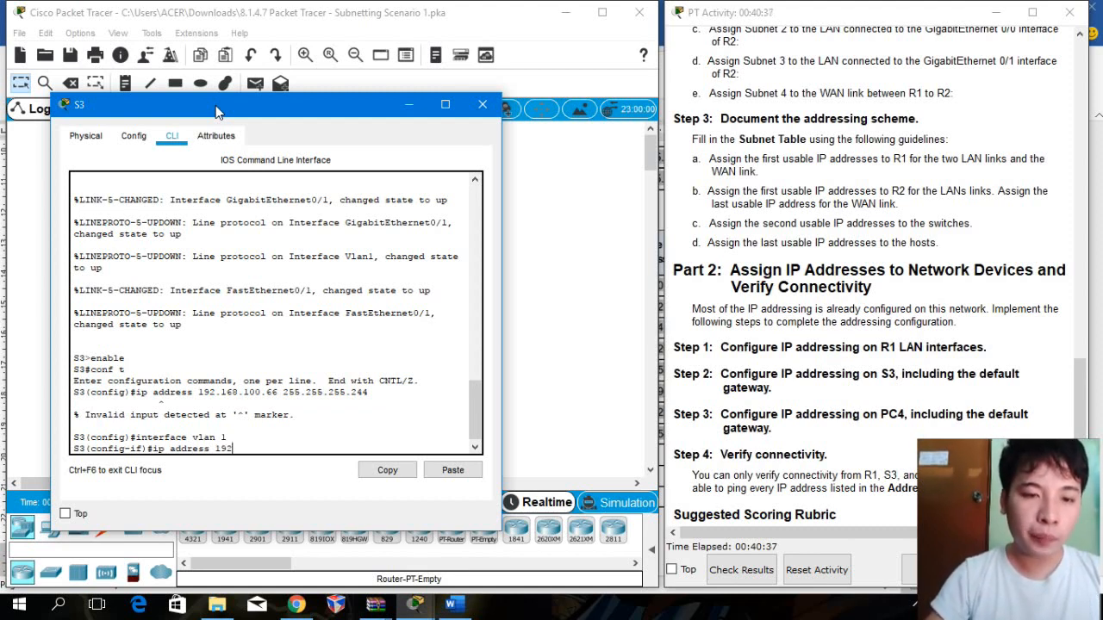
text(.168.)
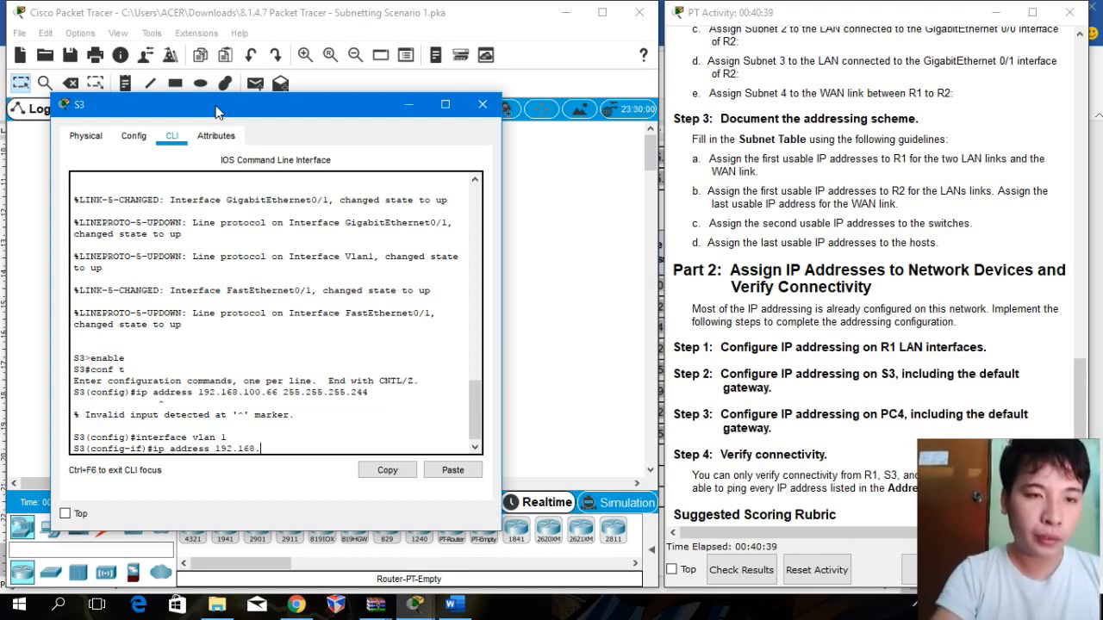
text(100.)
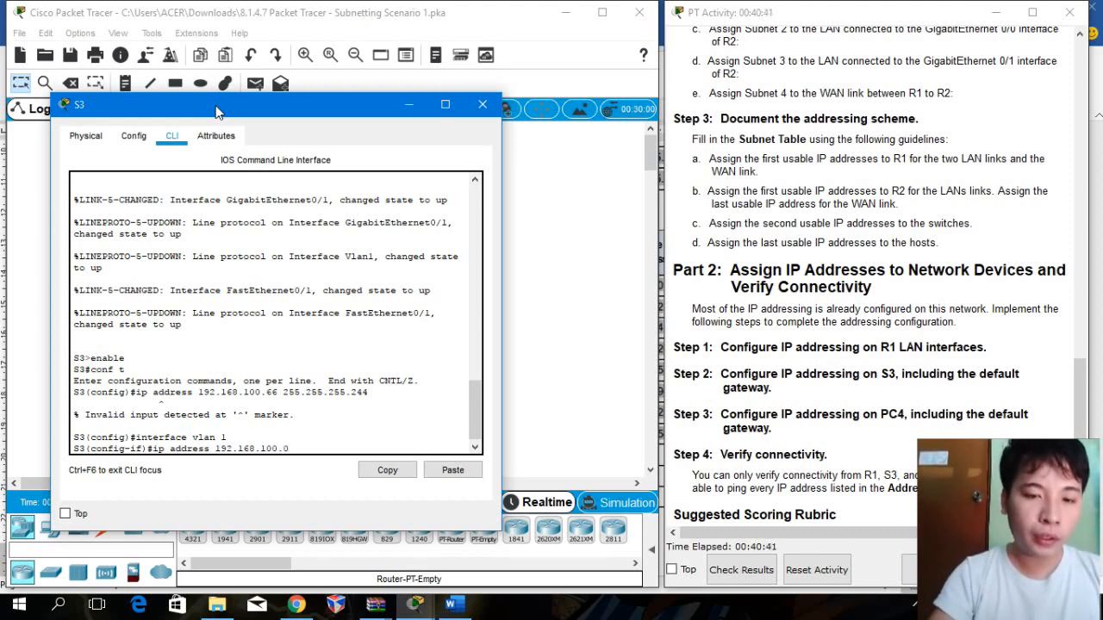
text(66)
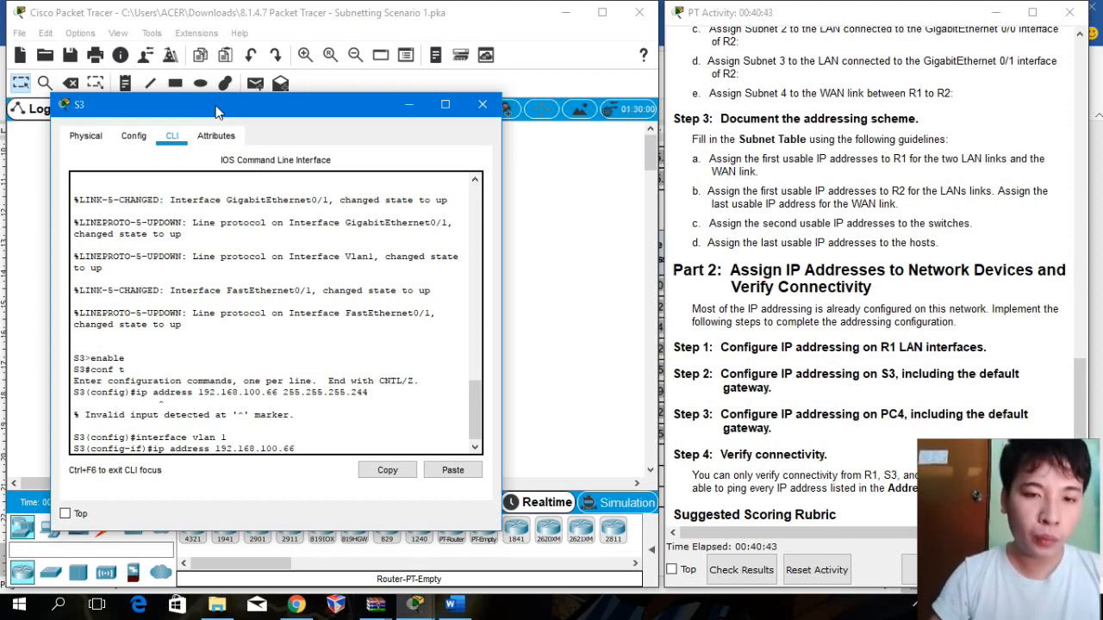
text( 255)
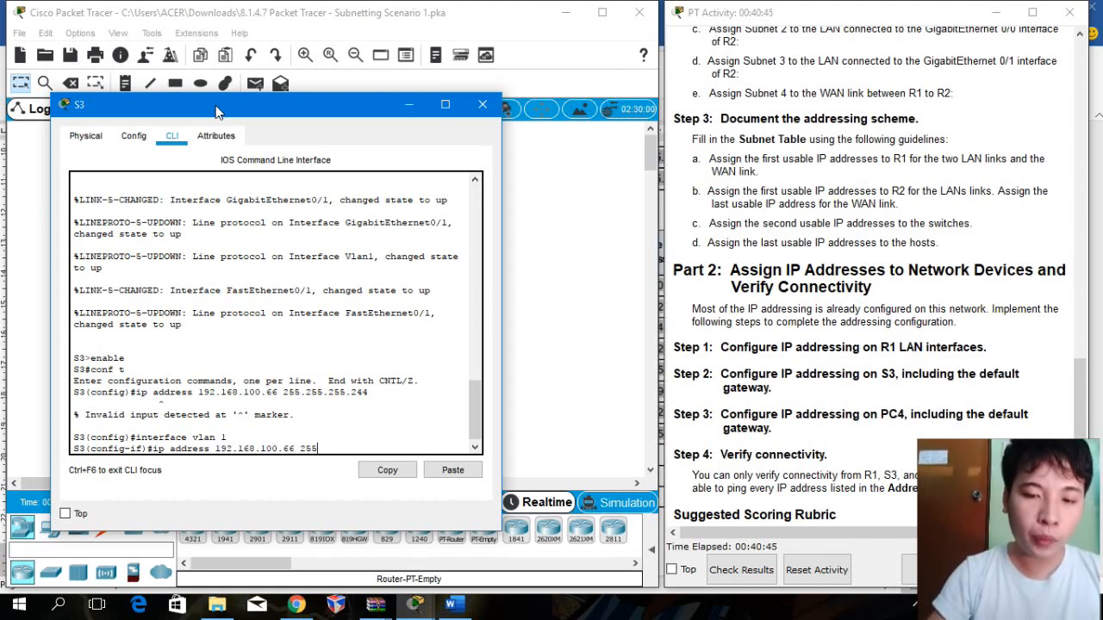
text(.255.)
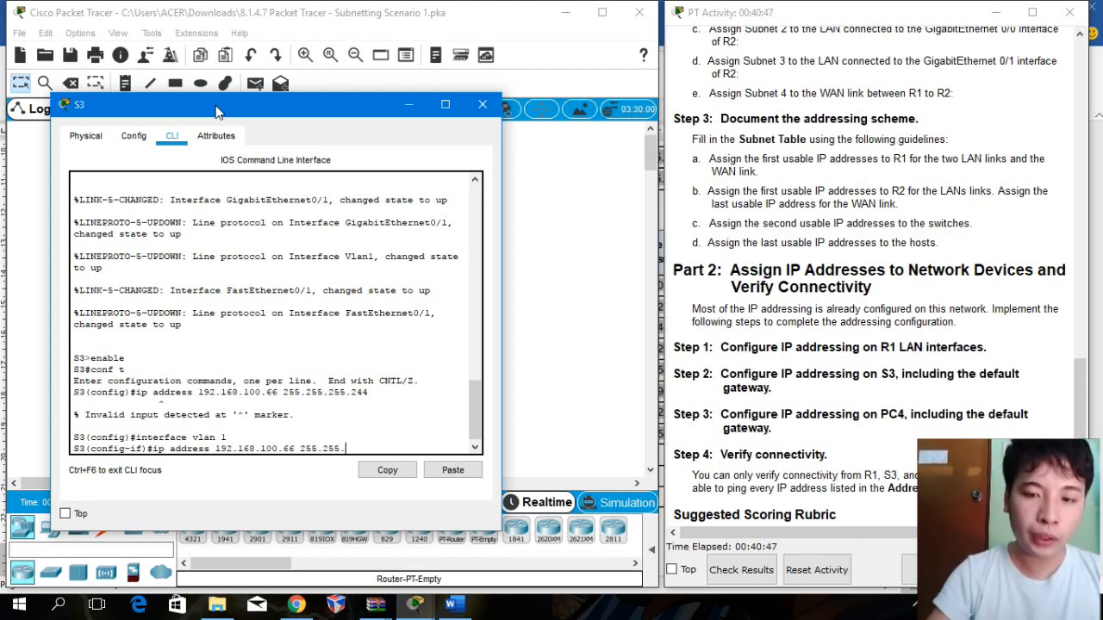
text(255.2)
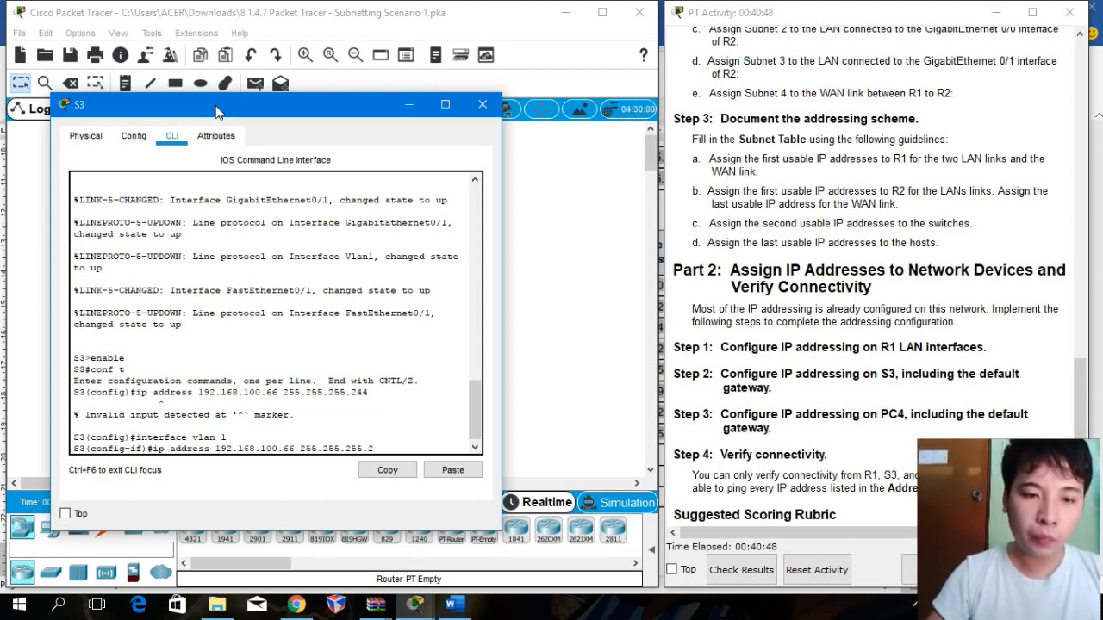
text(44)
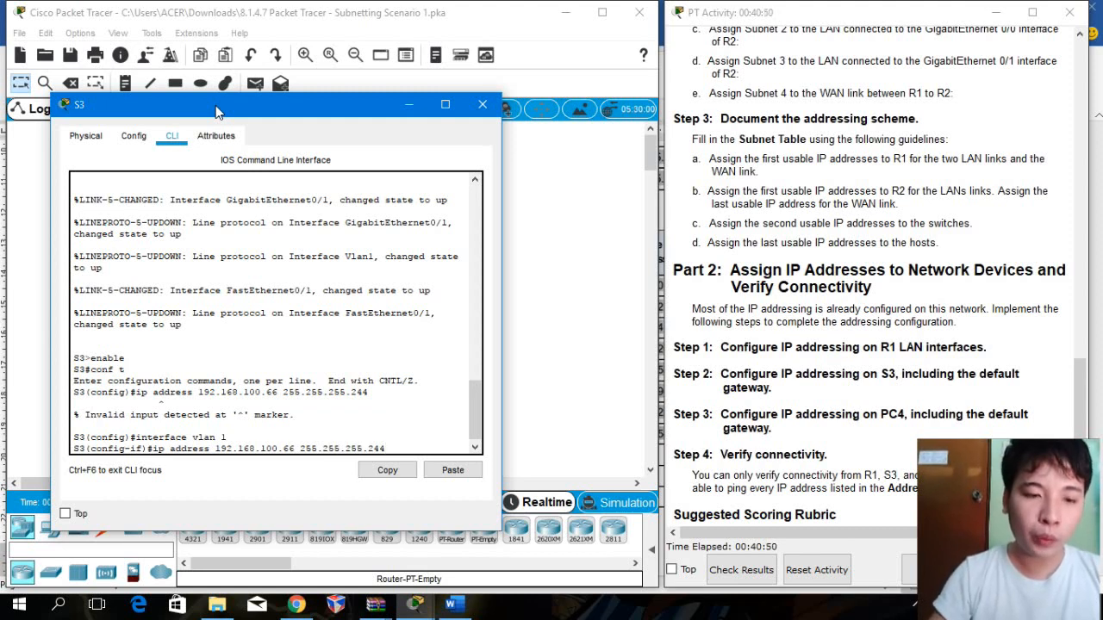
key(Return)
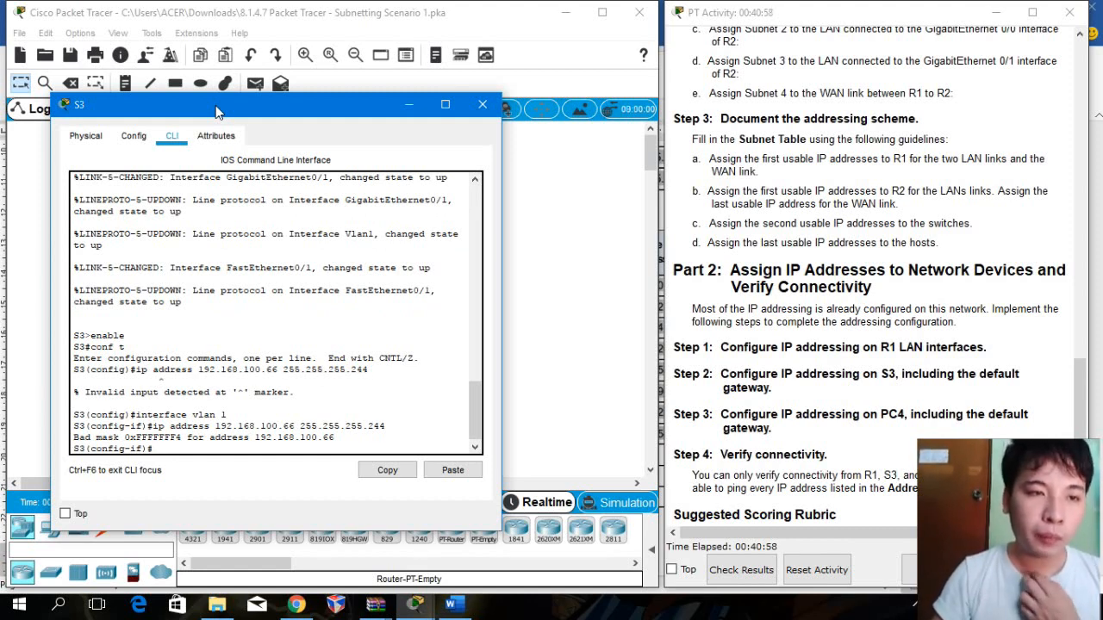
Step: Enable S3's VLAN 1 interface with no shutdown and exit to global configuration mode
text(no shu)
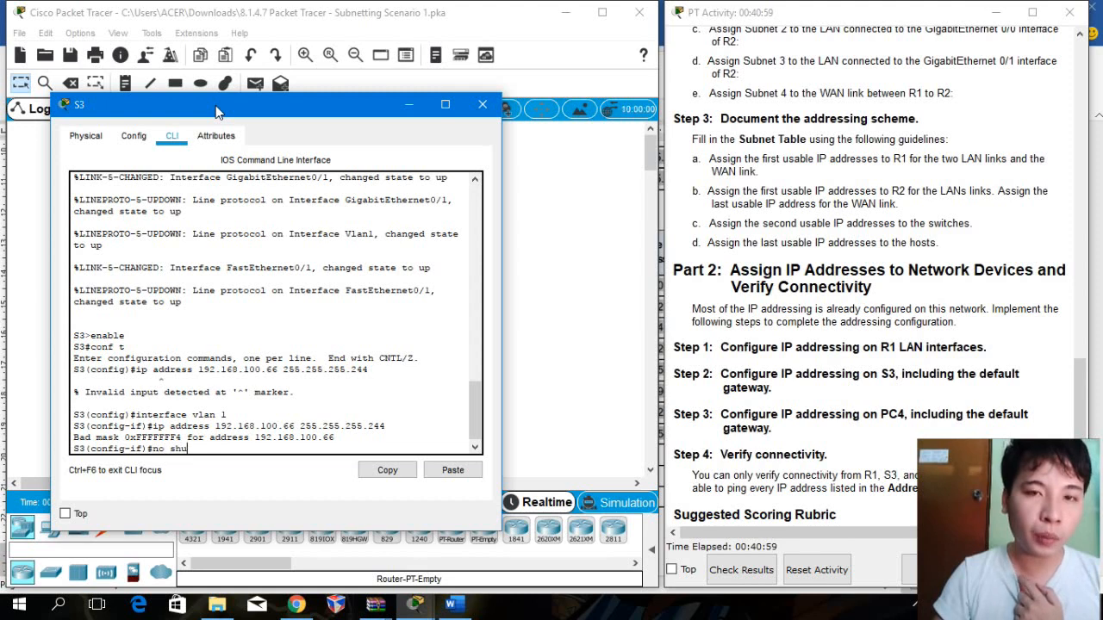
text(tdown)
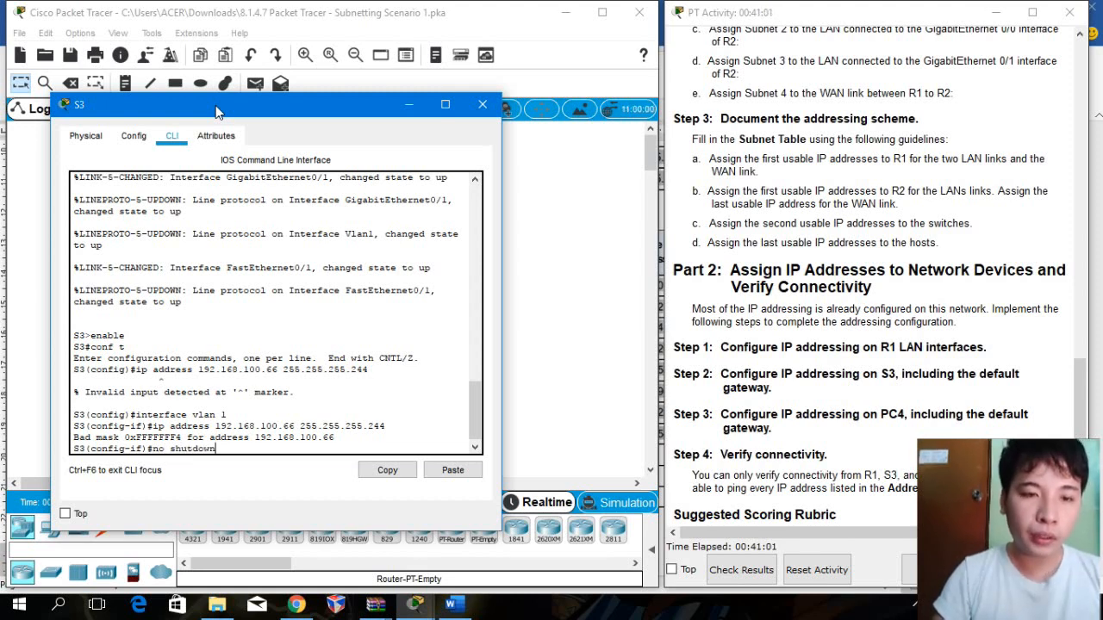
key(Return)
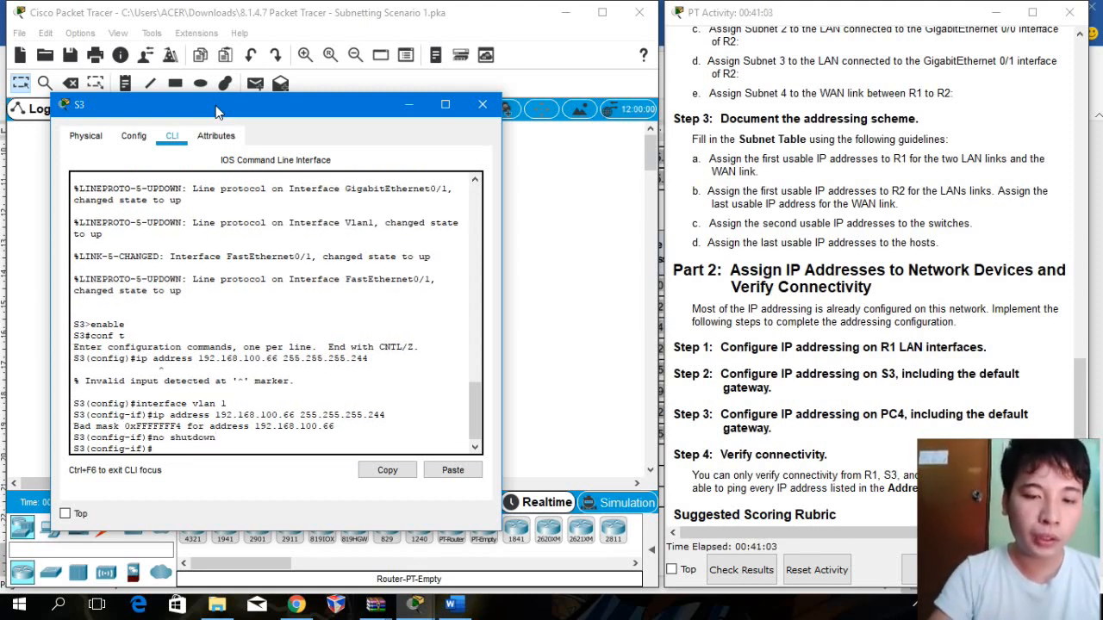
text(exit)
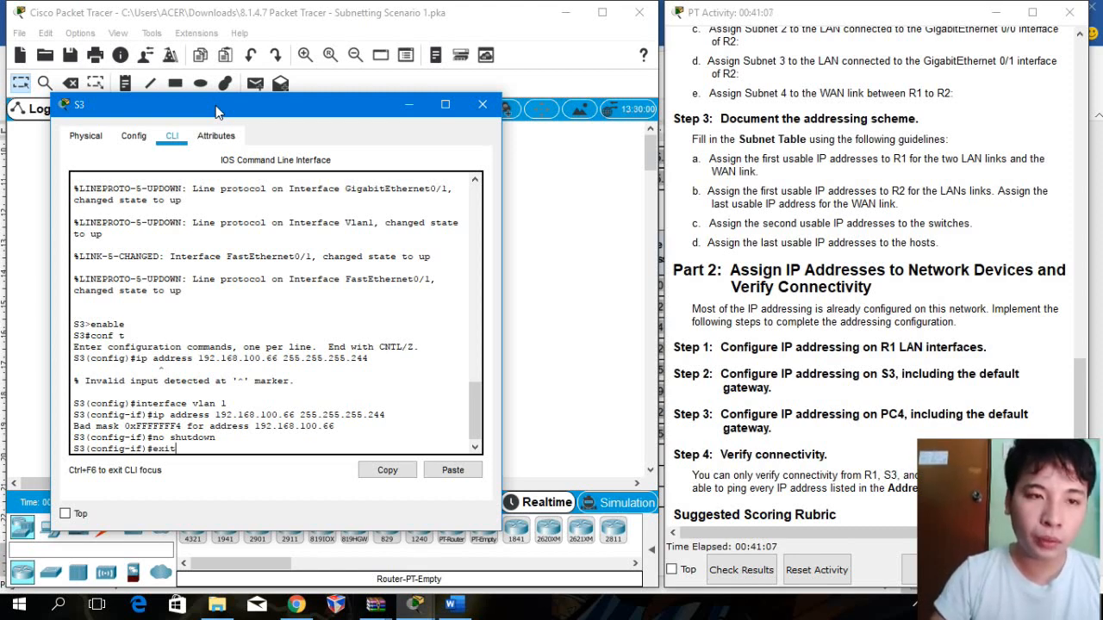
key(Return)
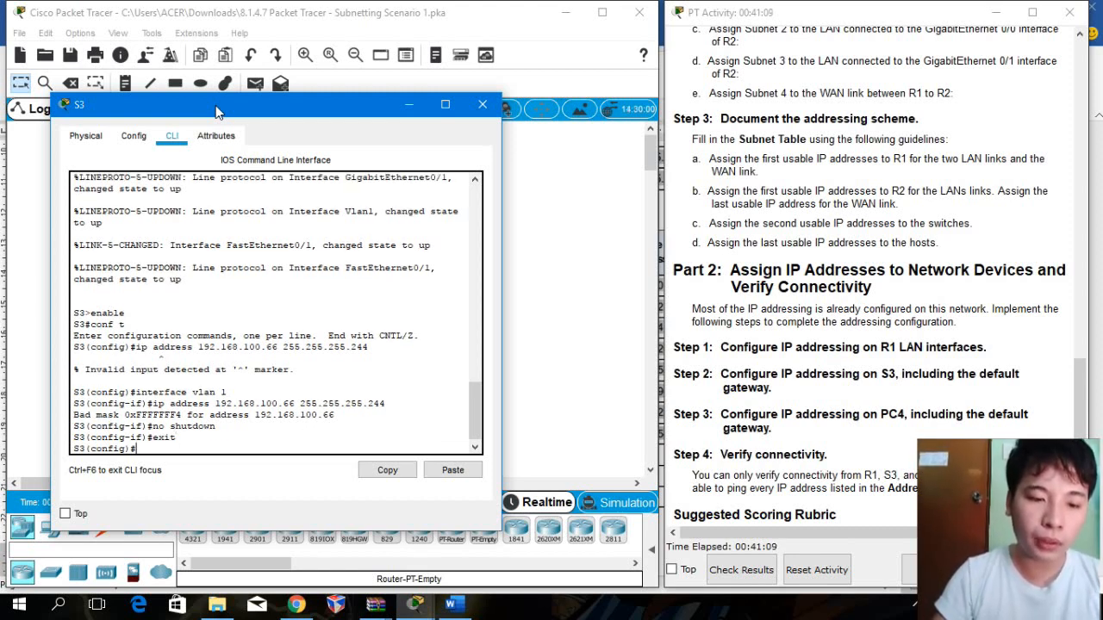
Step: Try to set S3's default gateway with the command default gateway 192.168.100.65 in global configuration mode, and close S3's window
text(defau)
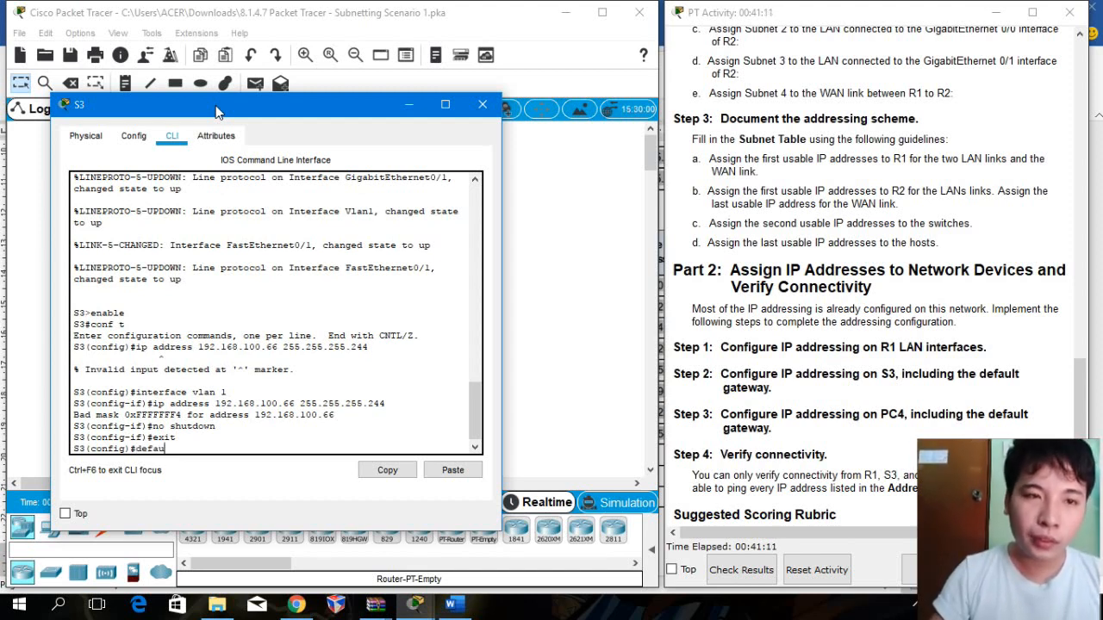
text(lt gate)
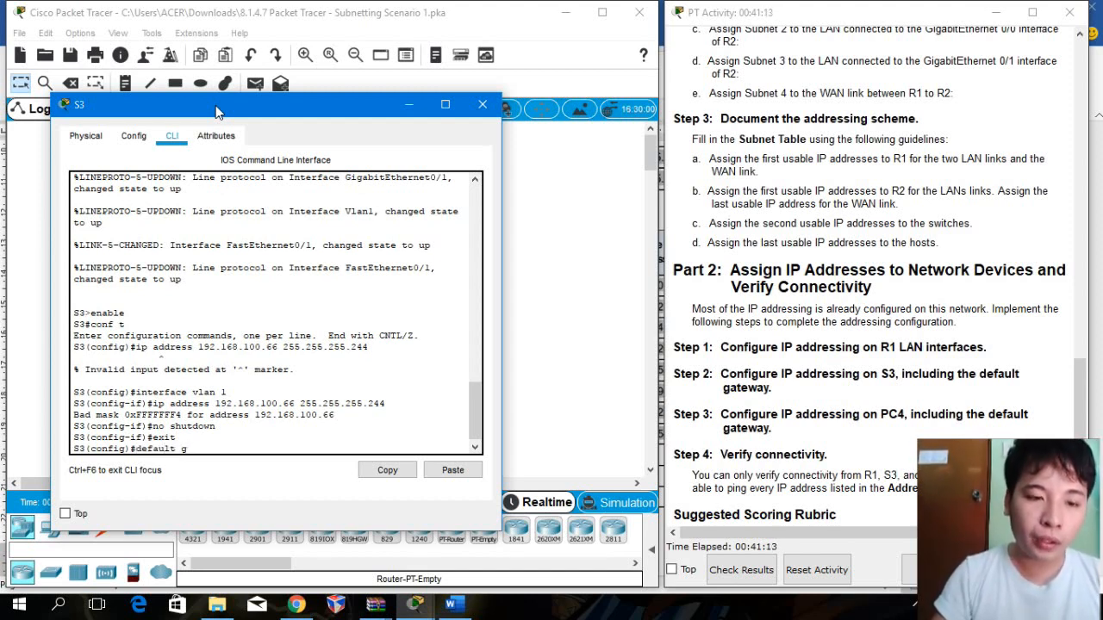
text(y)
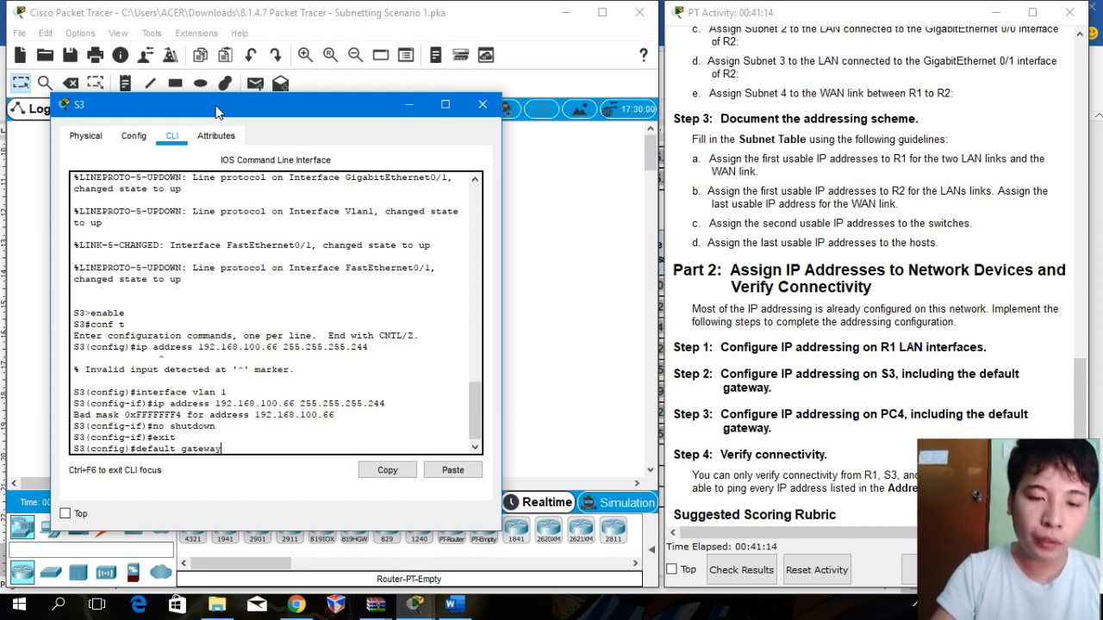
text( 19)
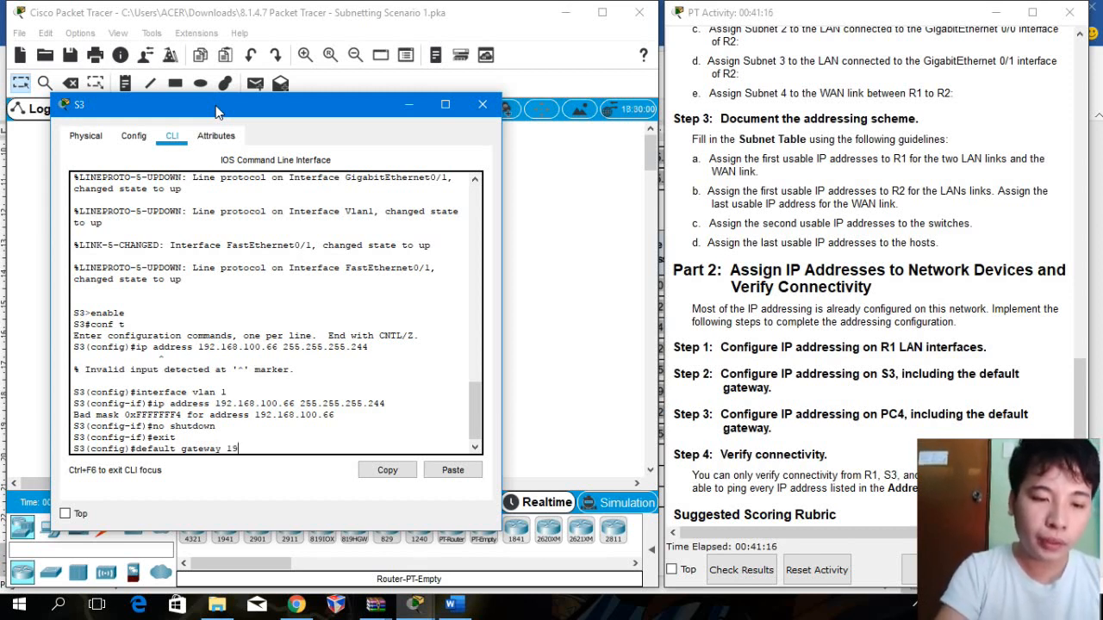
text(2.168)
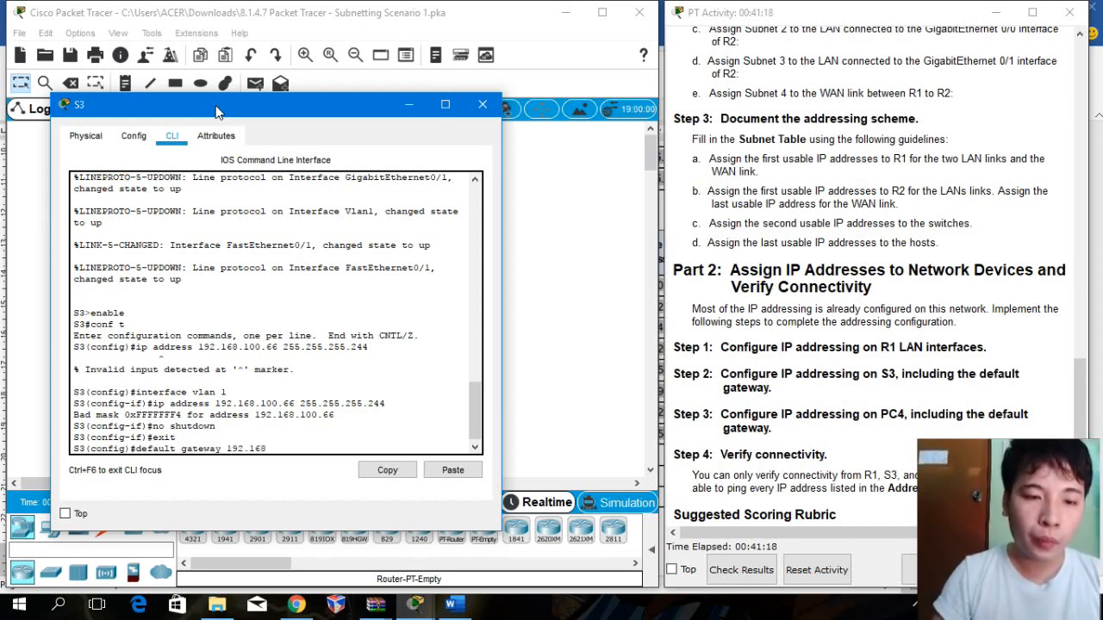
text(.100)
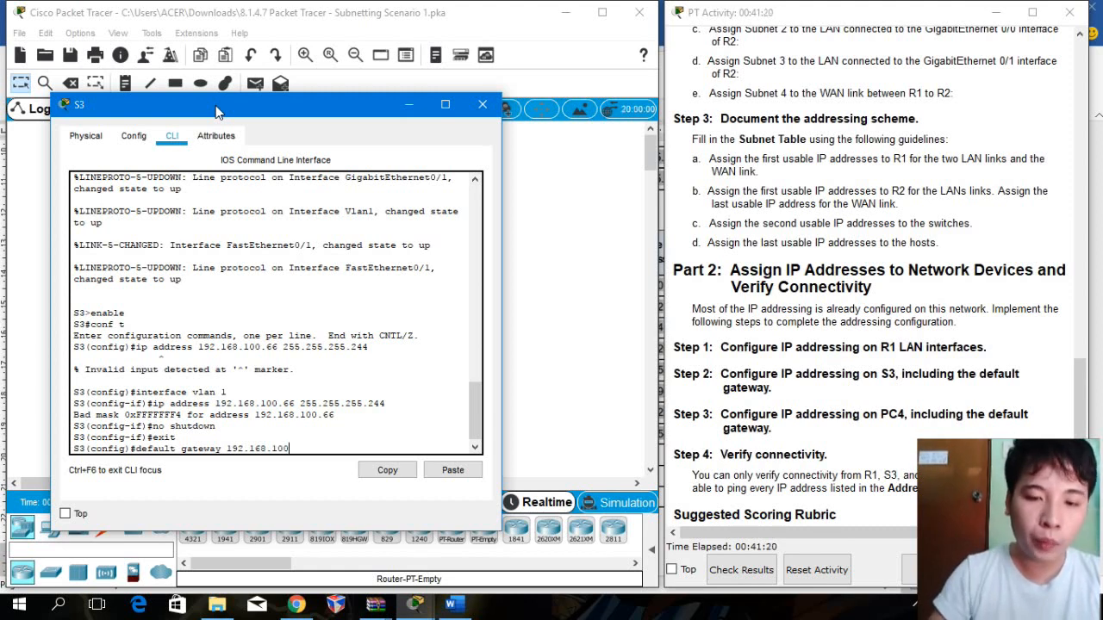
text(.65)
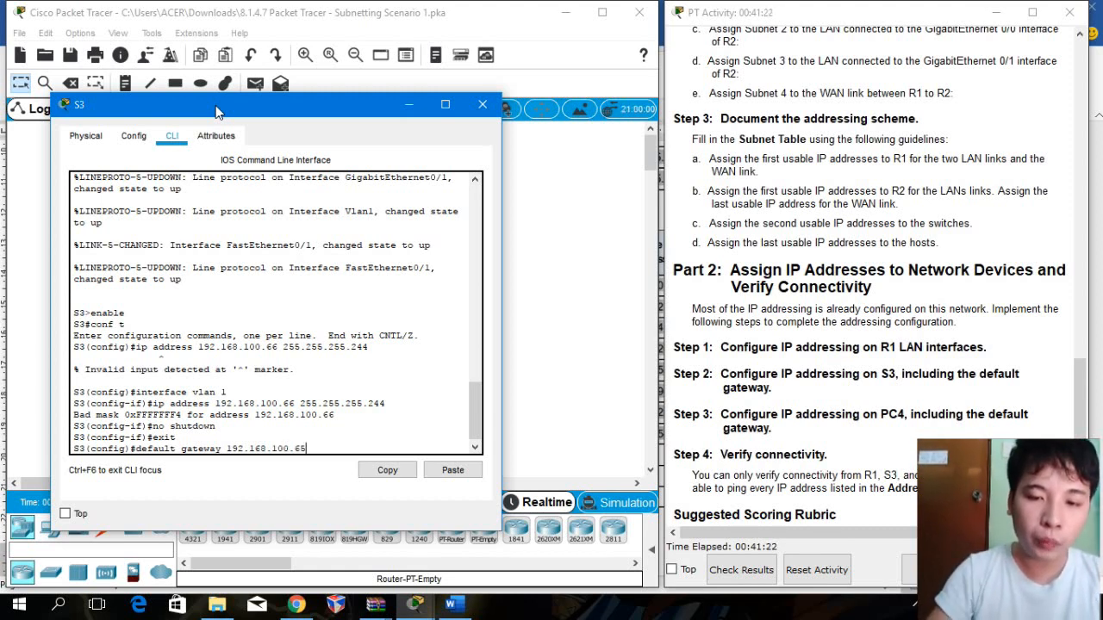
key(Return)
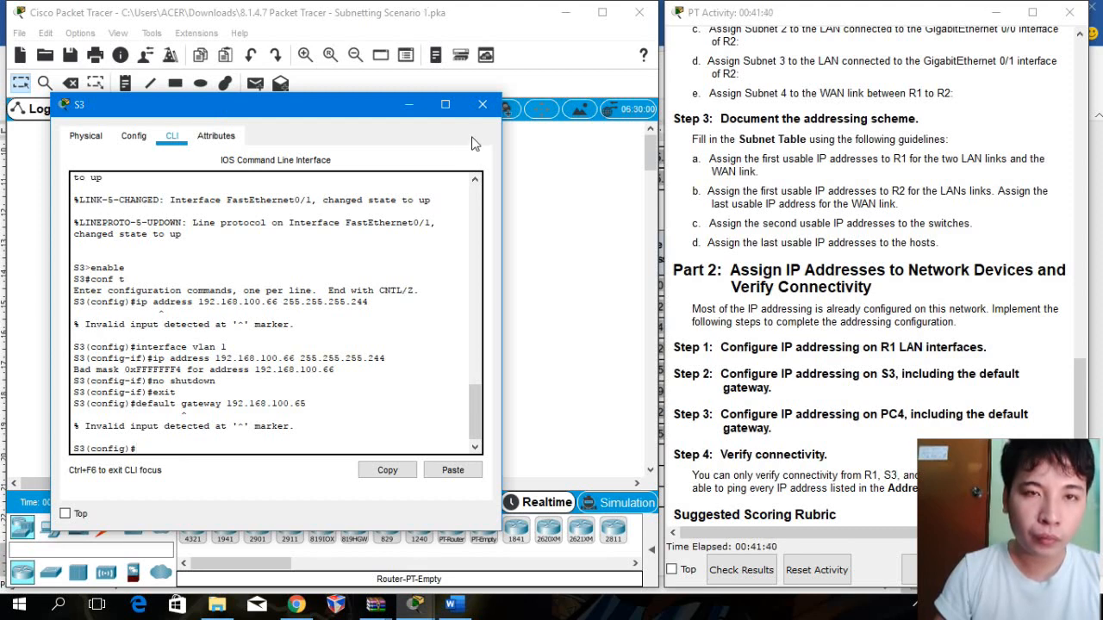
click(482, 105)
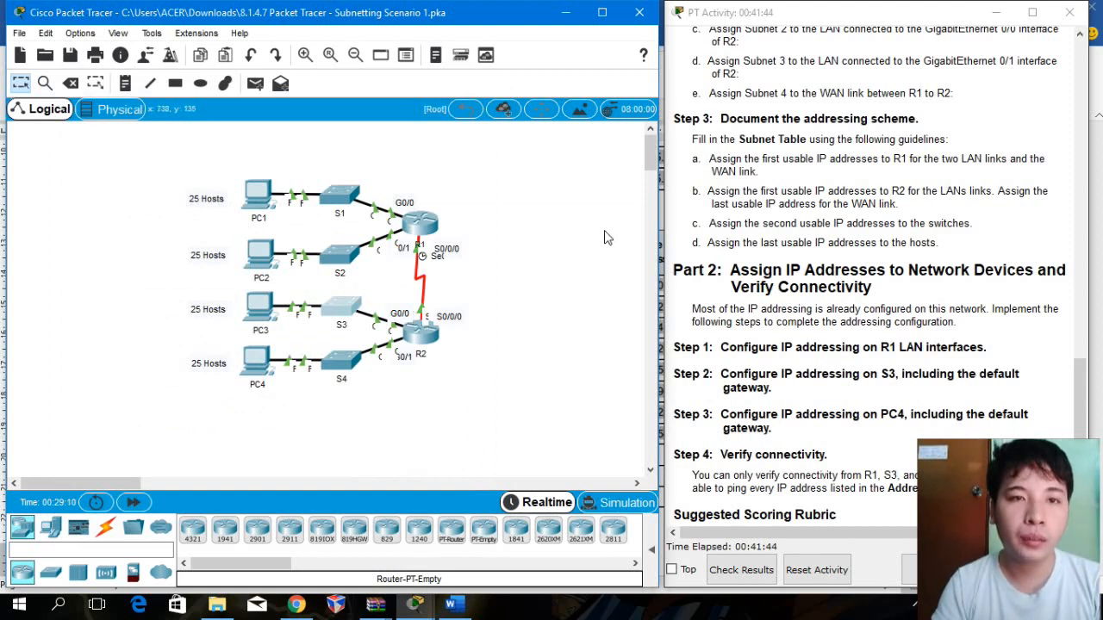
Step: Open router R1's command line and enter global configuration mode with enable and conf t
click(425, 232)
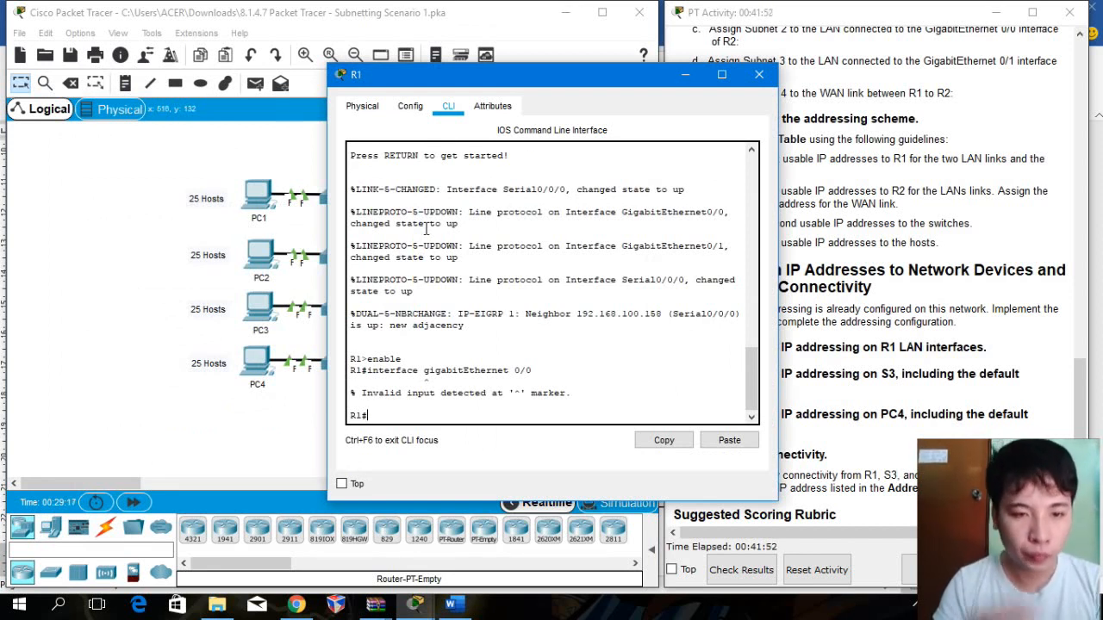
text(enab)
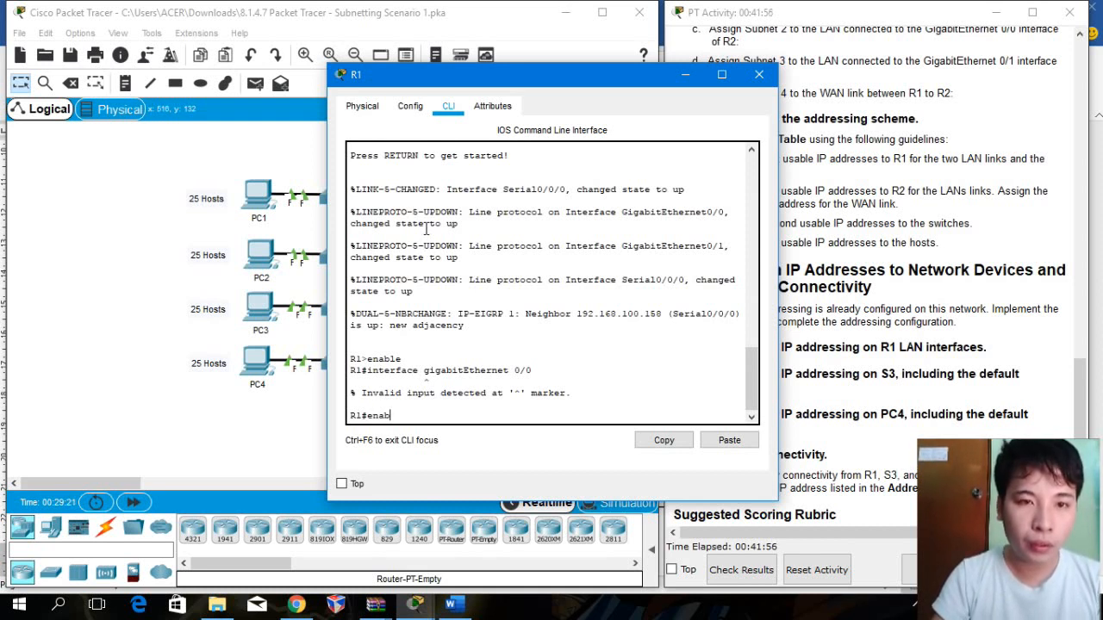
text(le)
key(Return)
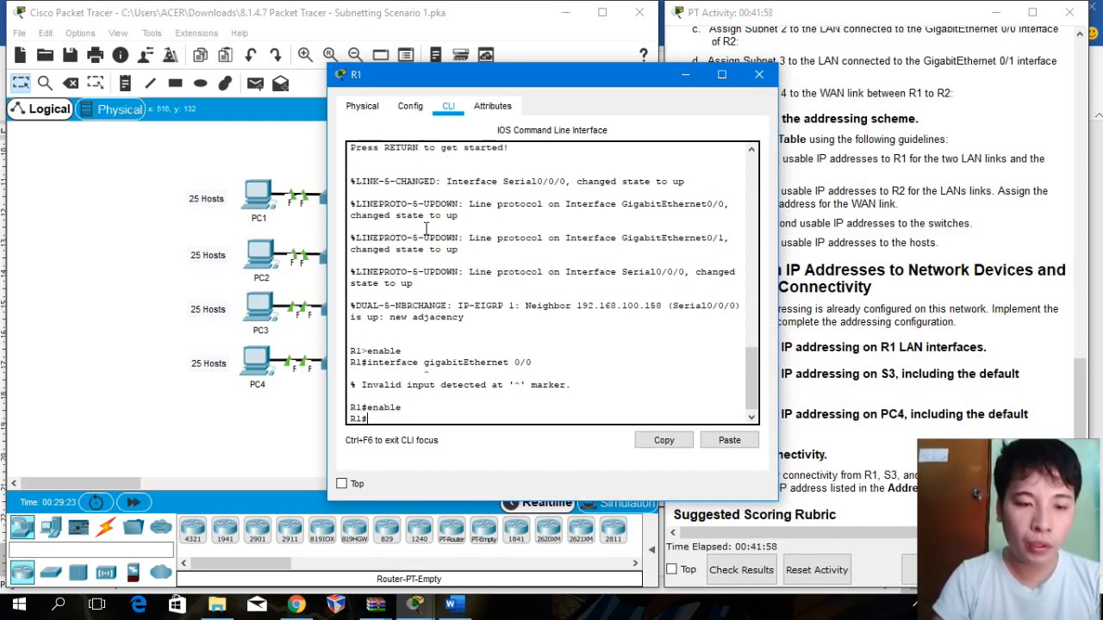
text(conf t)
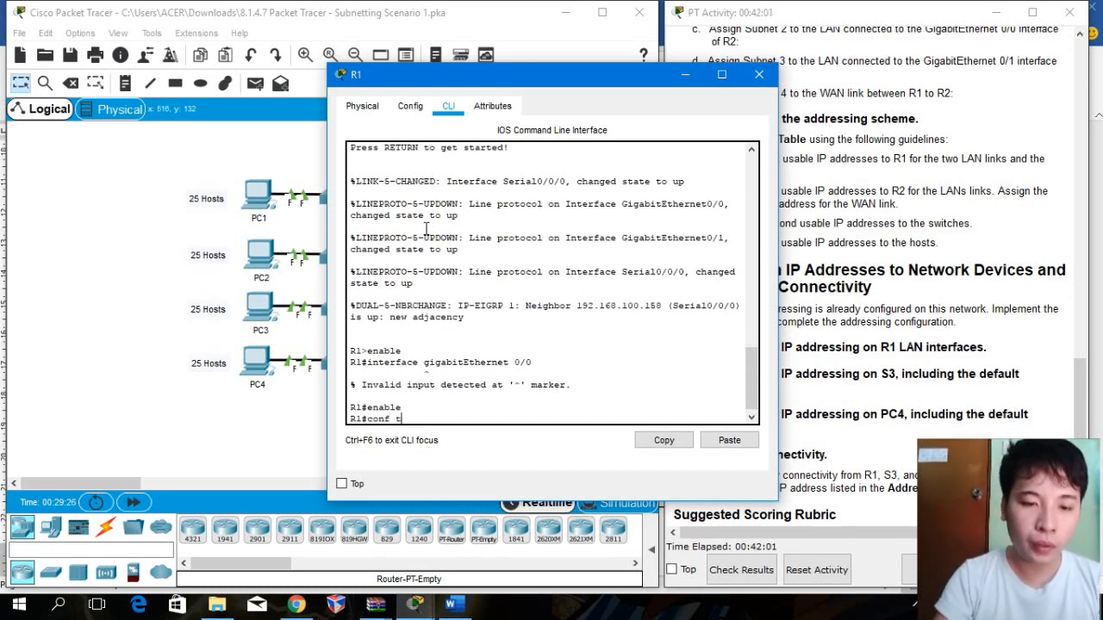
key(Return)
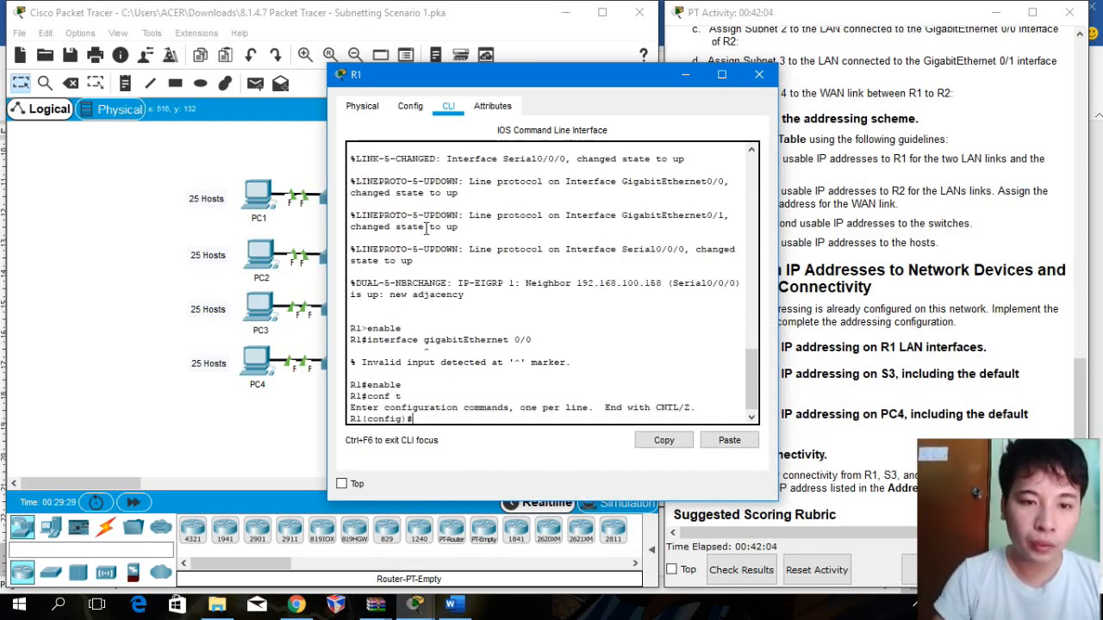
Step: Enter interface configuration mode for R1's first LAN port with interface gigabitEthernet 0/0
text(interfa)
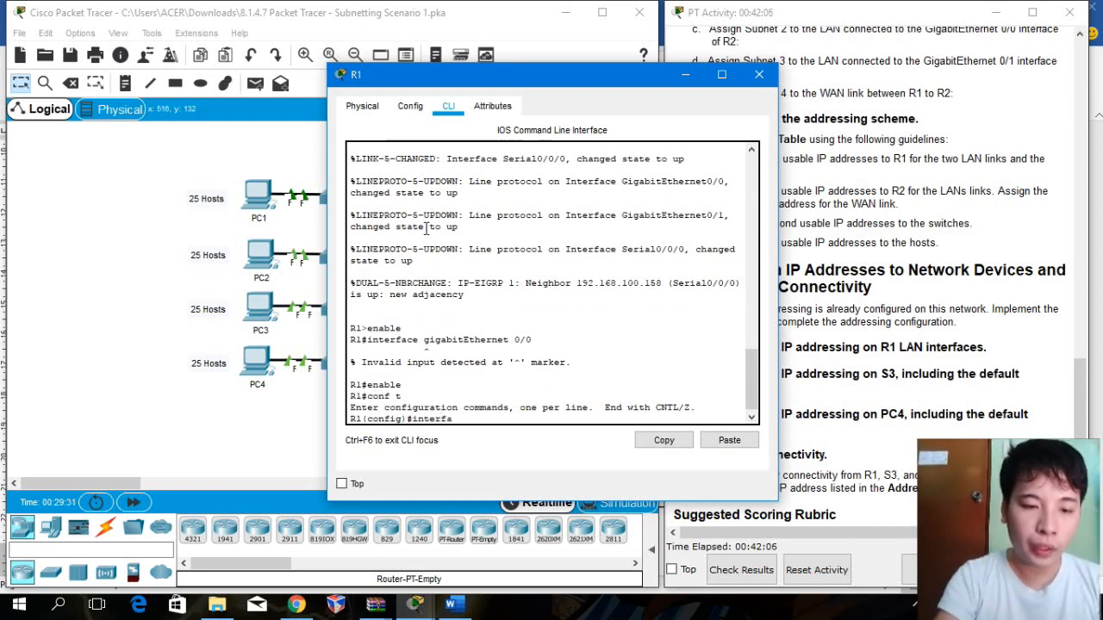
text(ce g)
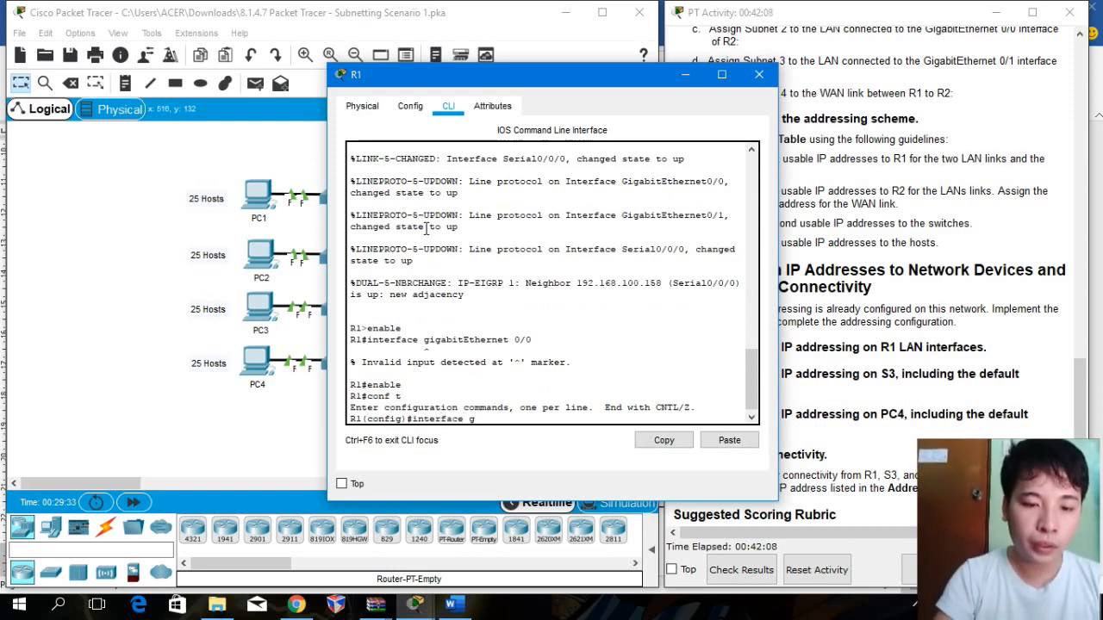
text(gabit)
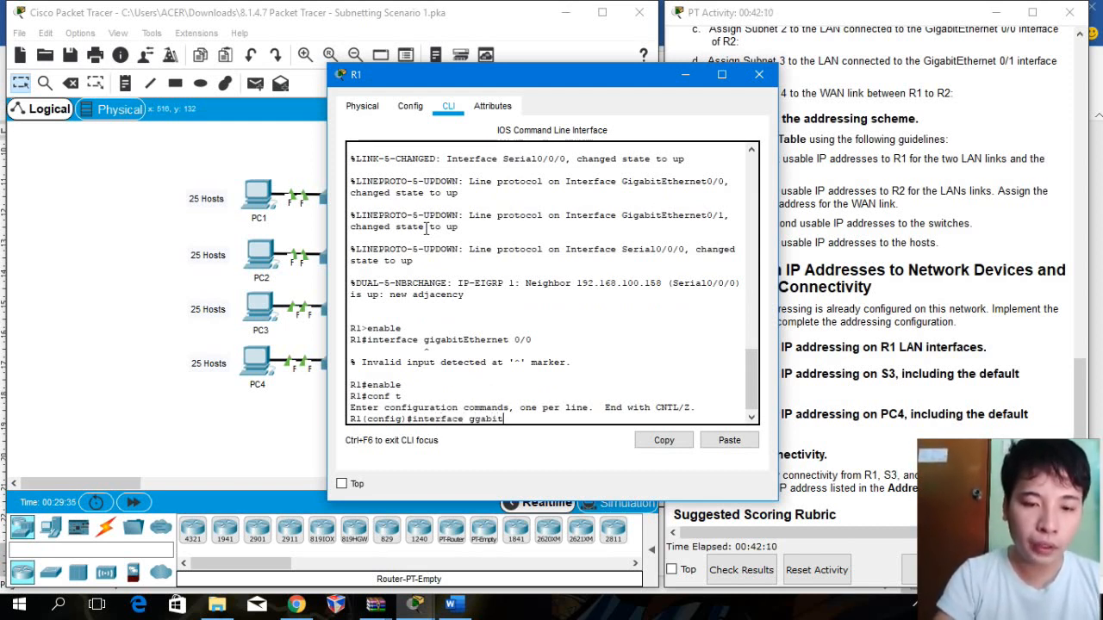
key(BackSpace)
key(BackSpace)
key(BackSpace)
key(BackSpace)
key(BackSpace)
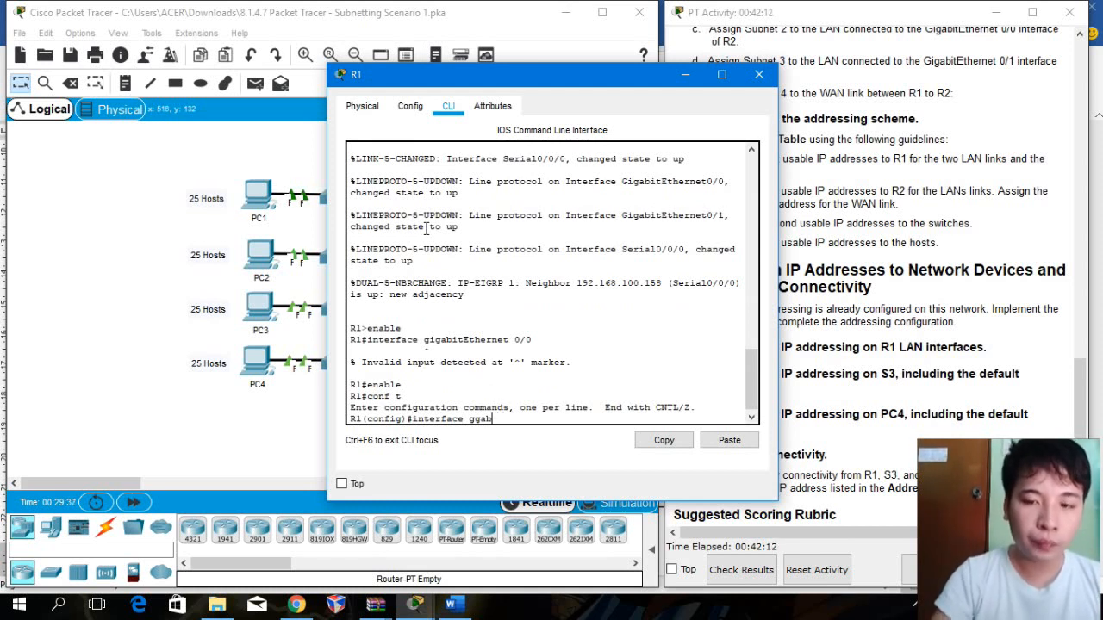
text(igabit)
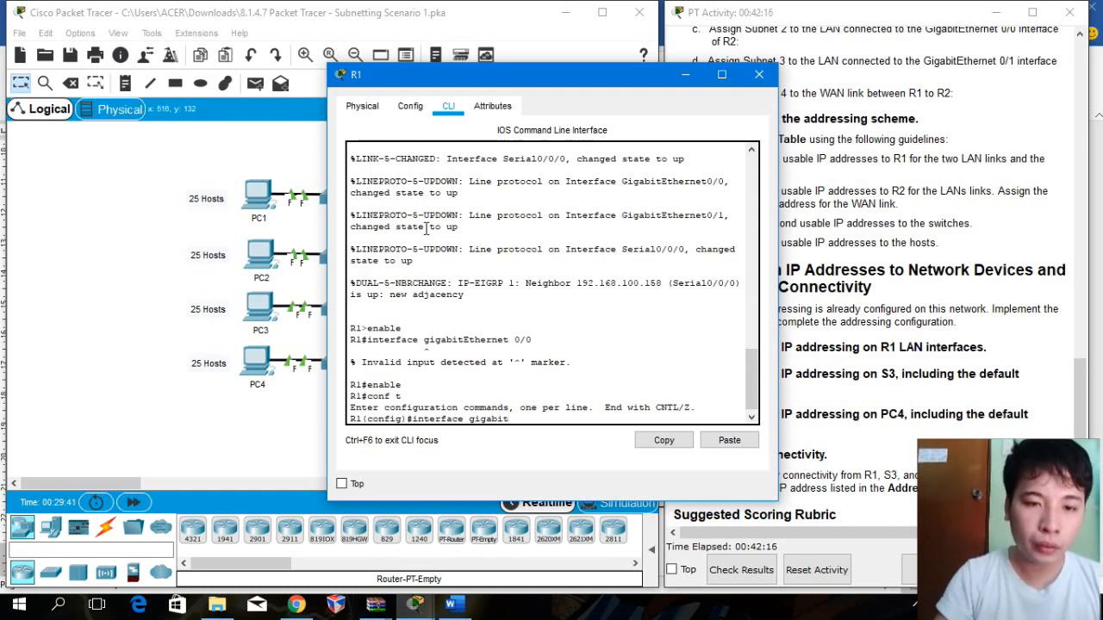
text(Ether)
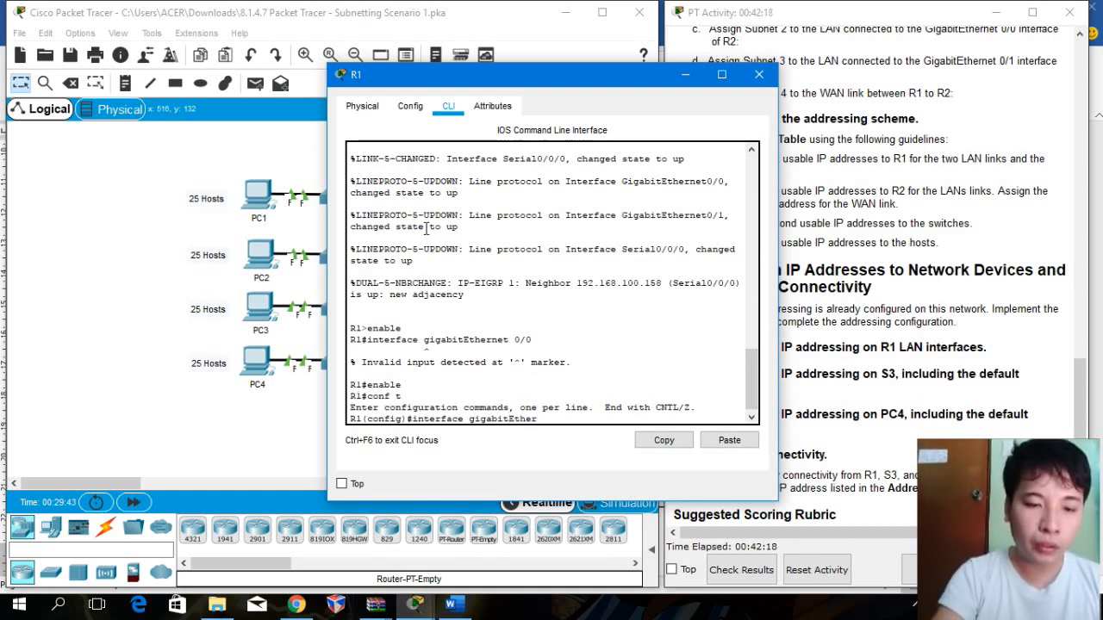
text(net 0)
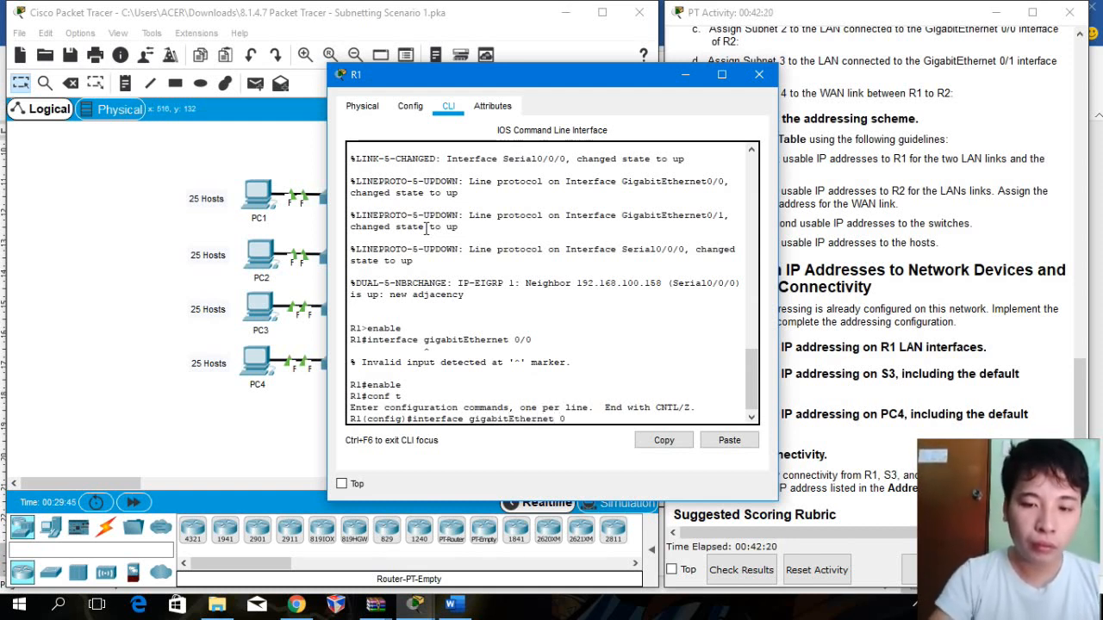
text(/0)
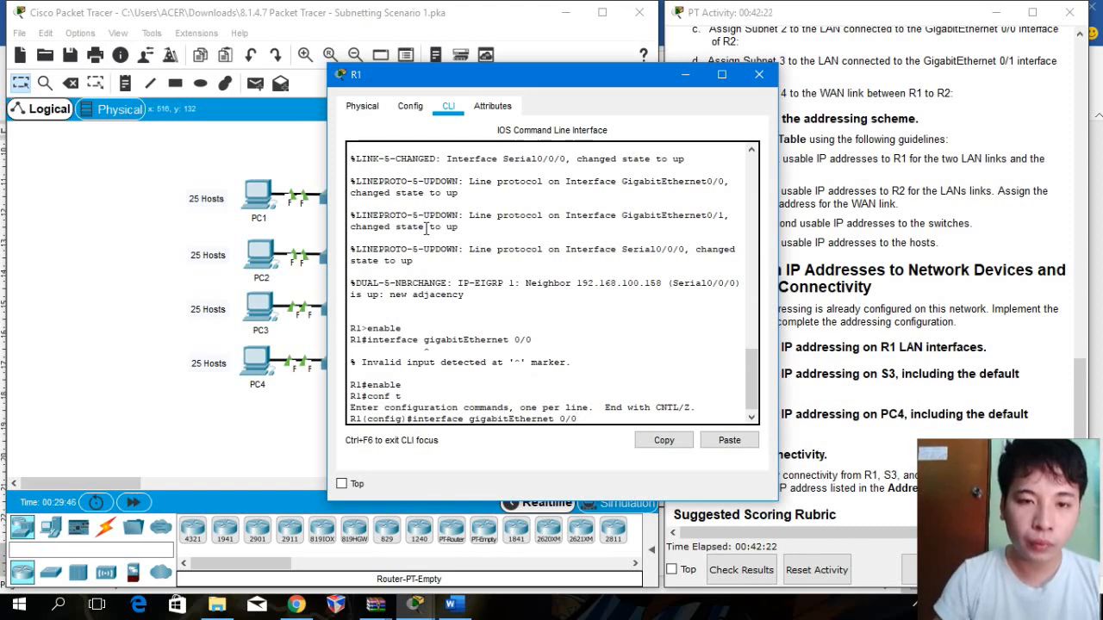
key(Return)
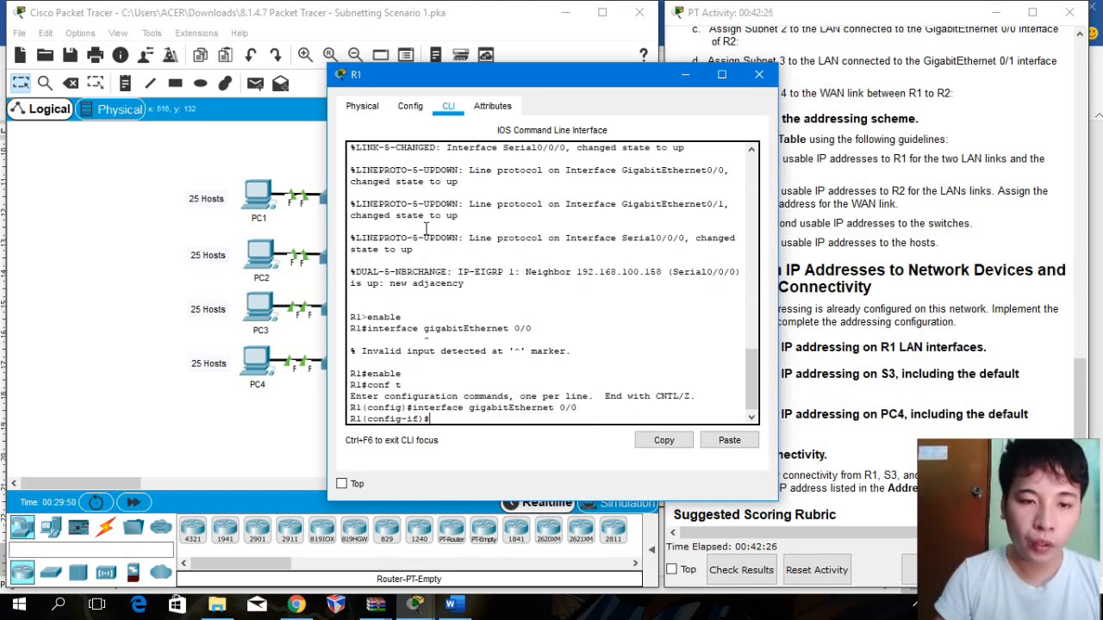
Step: Try to assign IP address 192.100.1 with mask 255.255.255.224 to R1's GigabitEthernet 0/0 interface
text(ip a)
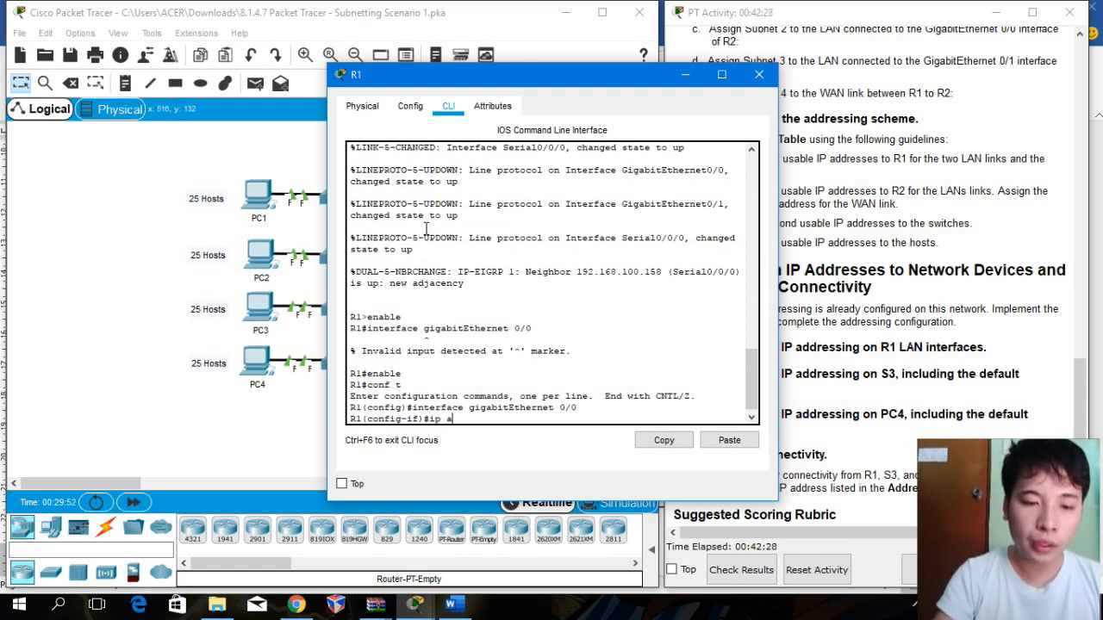
text(ddress )
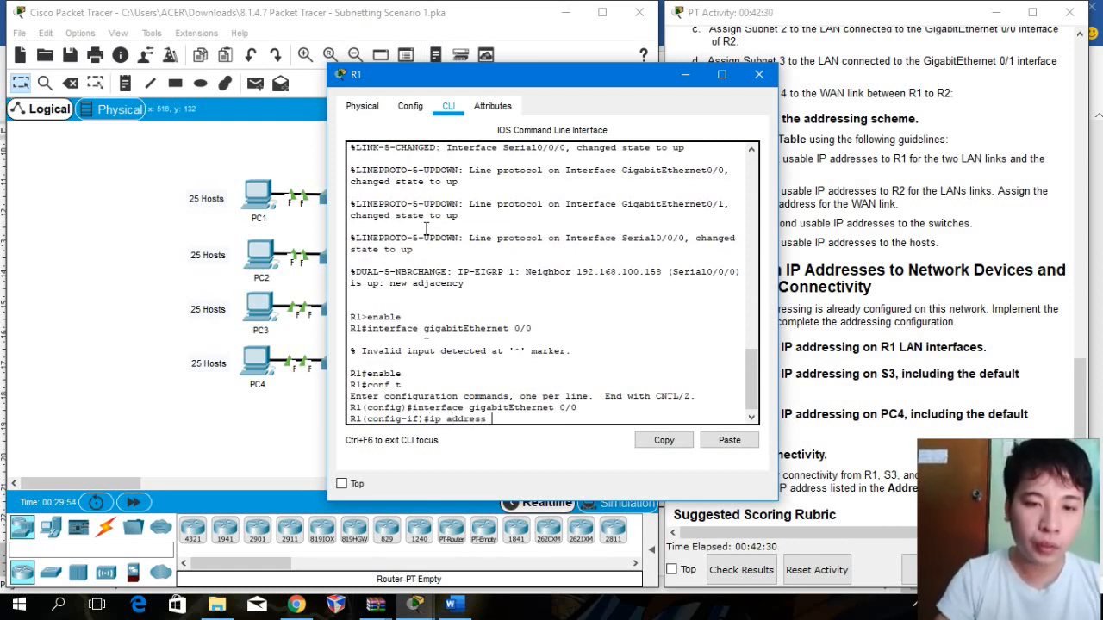
text(192.)
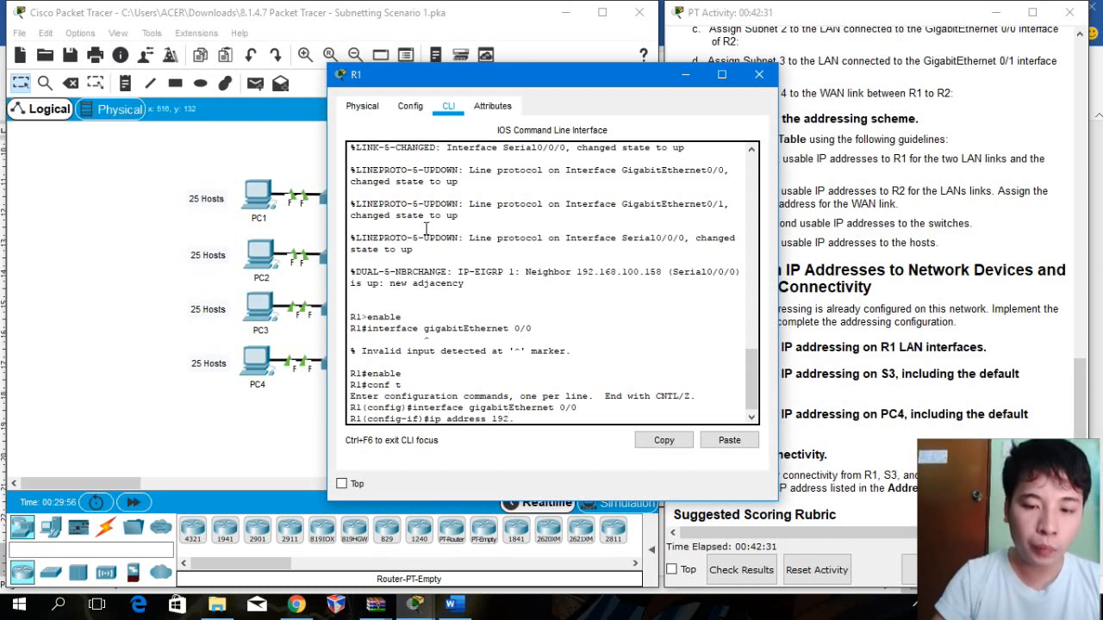
text(100.1)
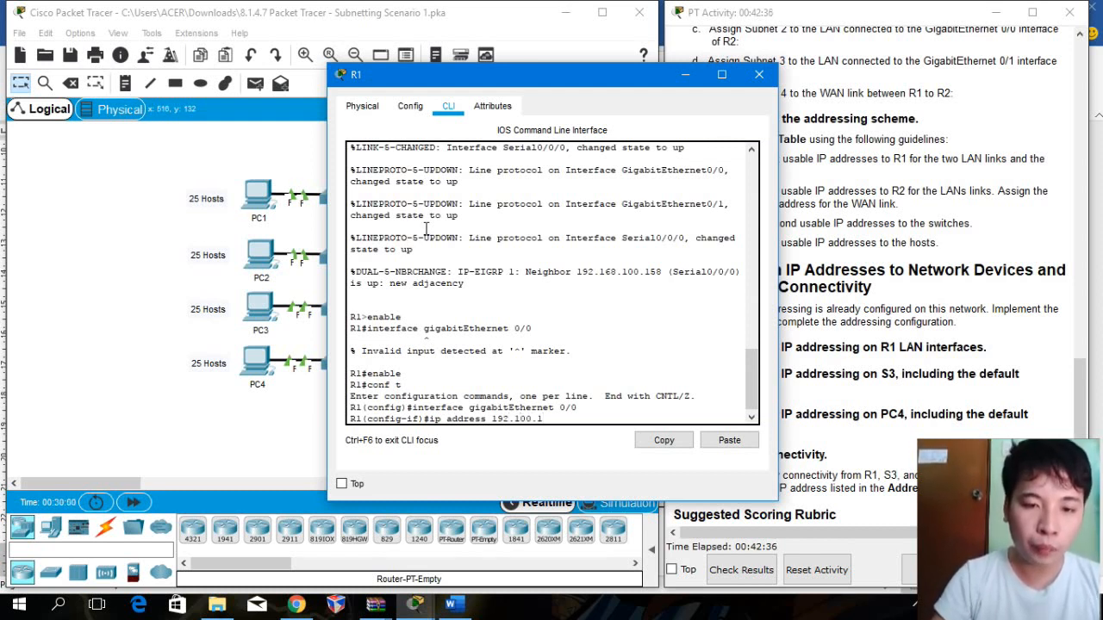
text( 255)
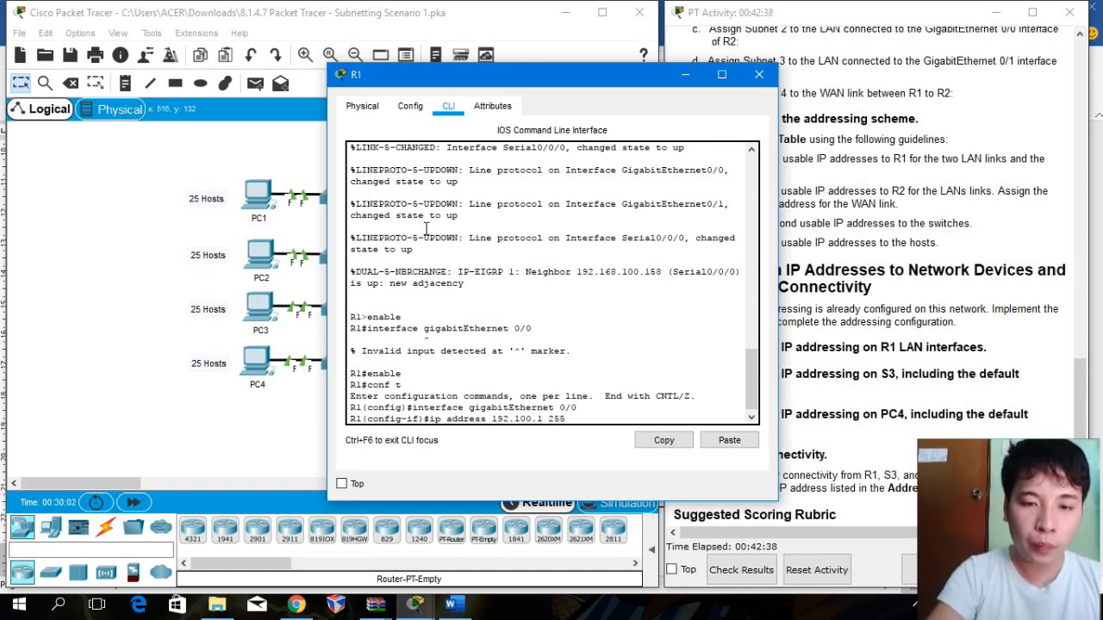
text(.255.)
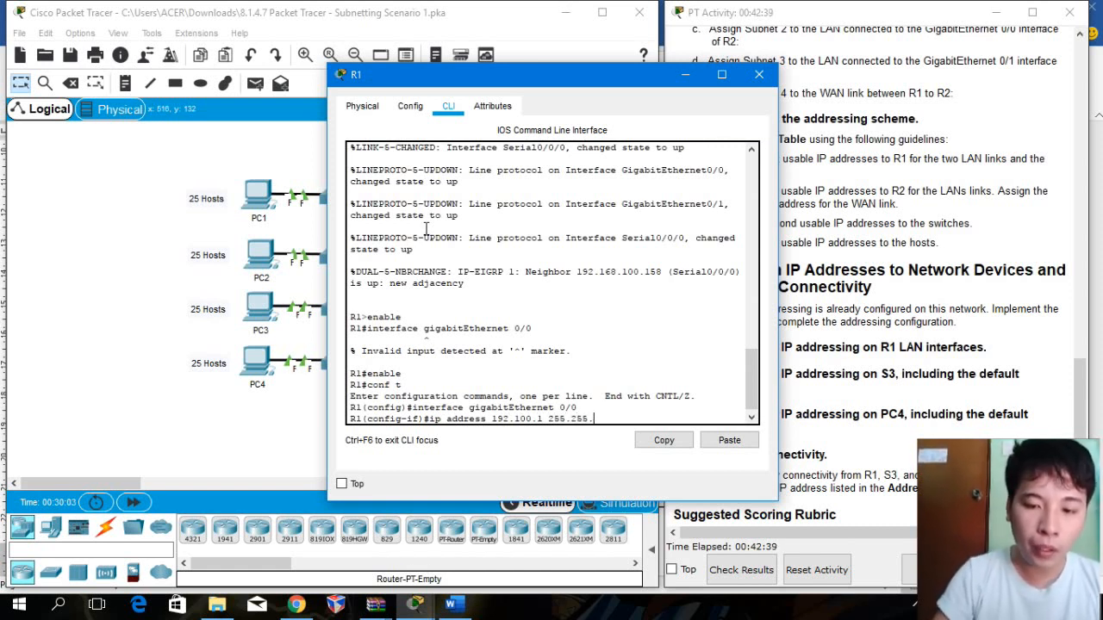
text(255.2)
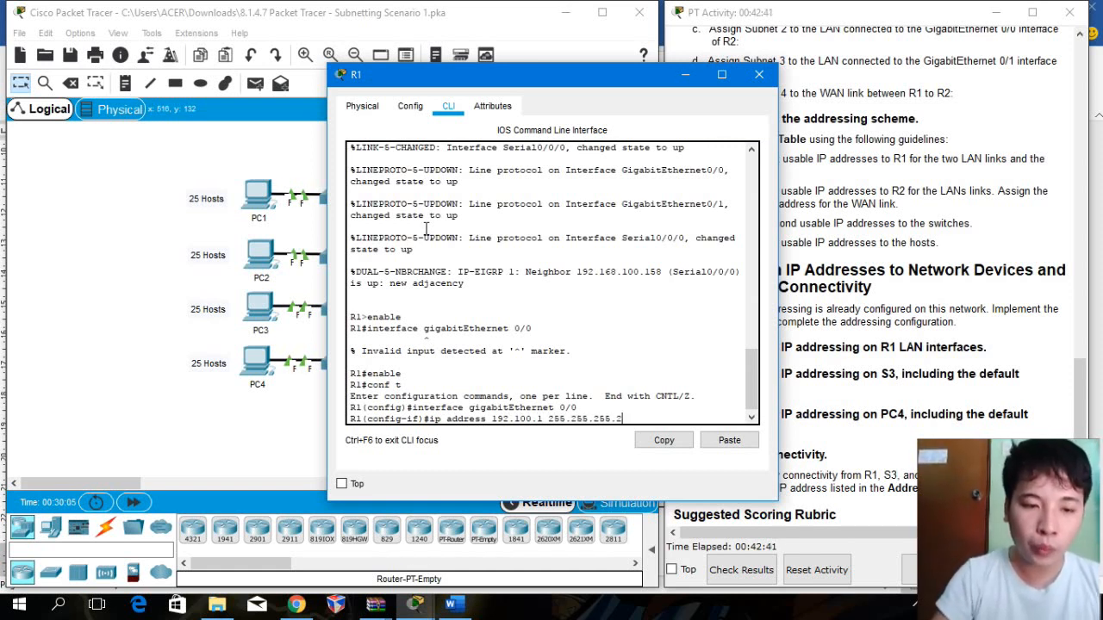
text(24)
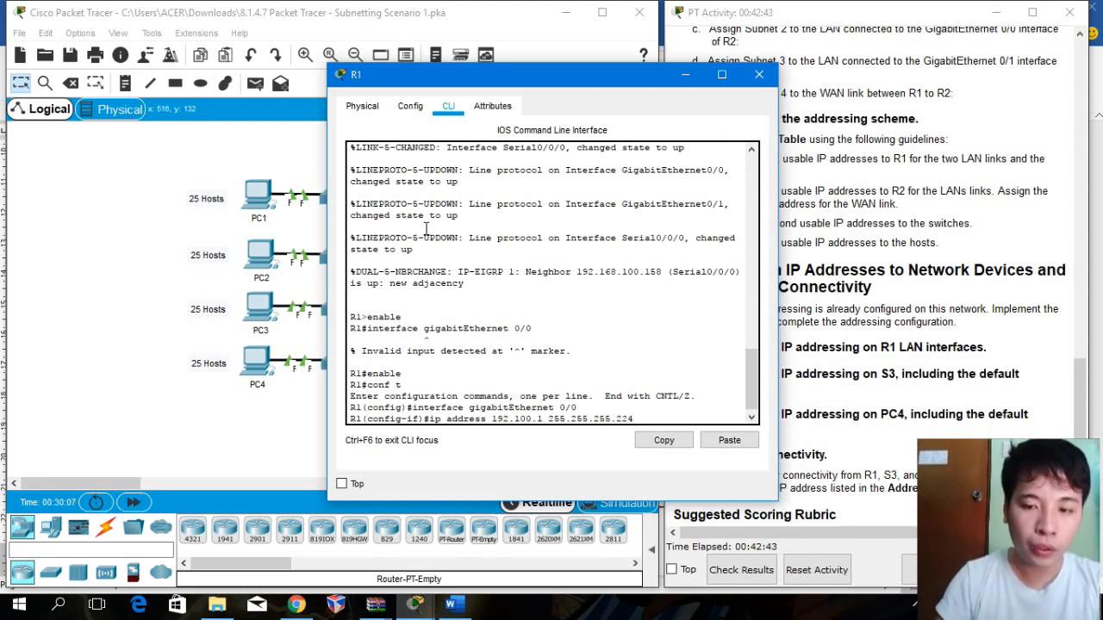
key(Return)
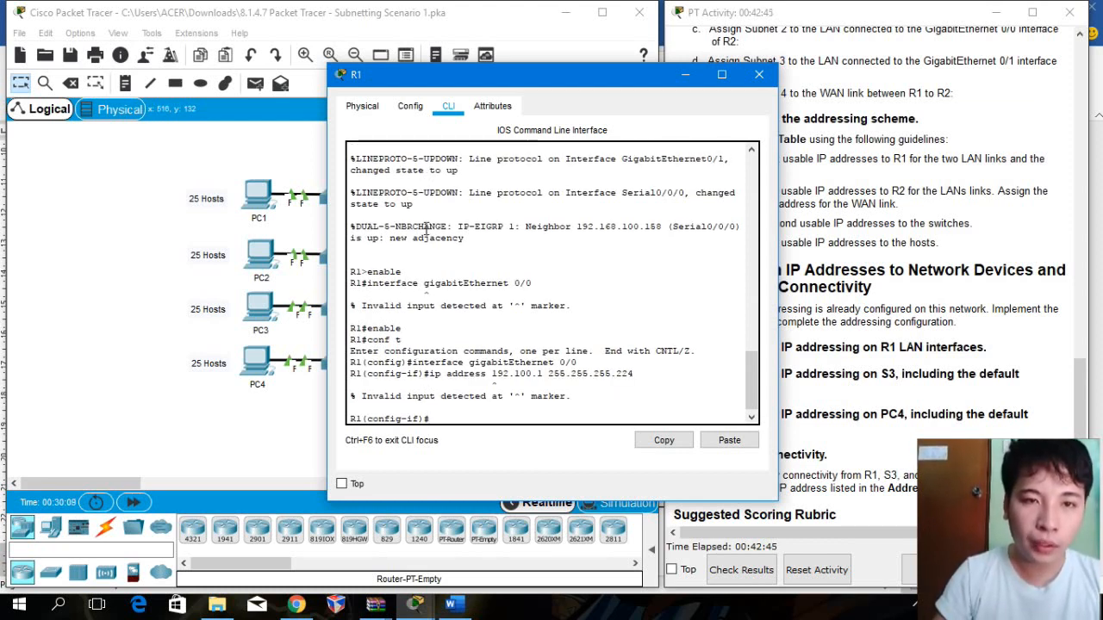
key(Return)
key(Return)
key(Return)
key(Return)
key(Return)
key(Return)
key(Return)
key(Return)
key(Return)
key(Return)
key(Return)
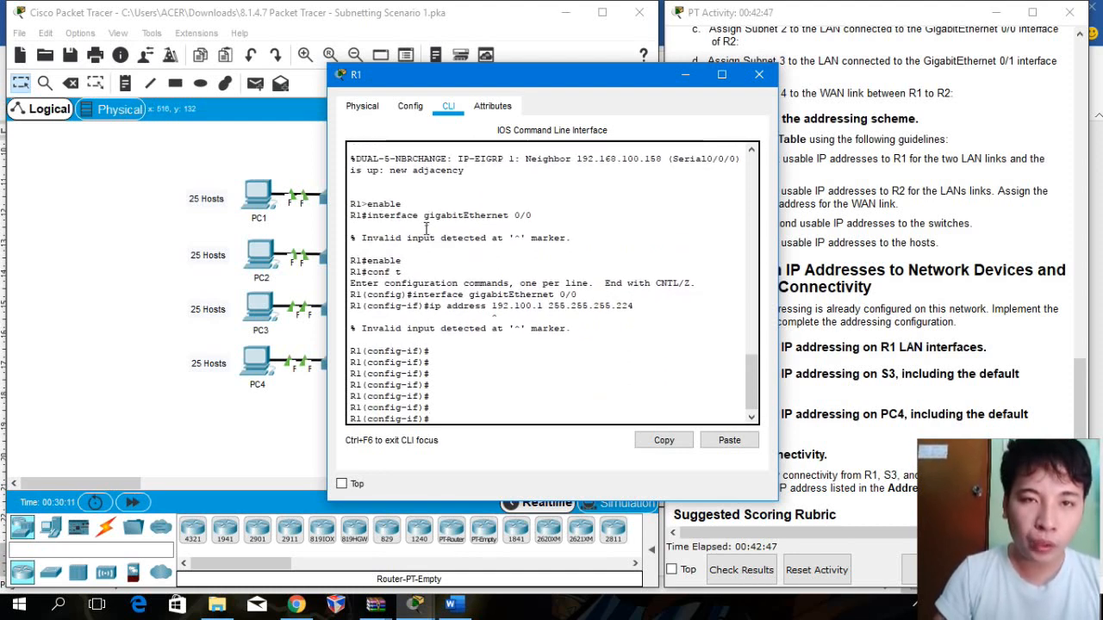
Step: Close R1's window and bring the Suggested Scoring Rubric into view in the activity instructions
click(765, 76)
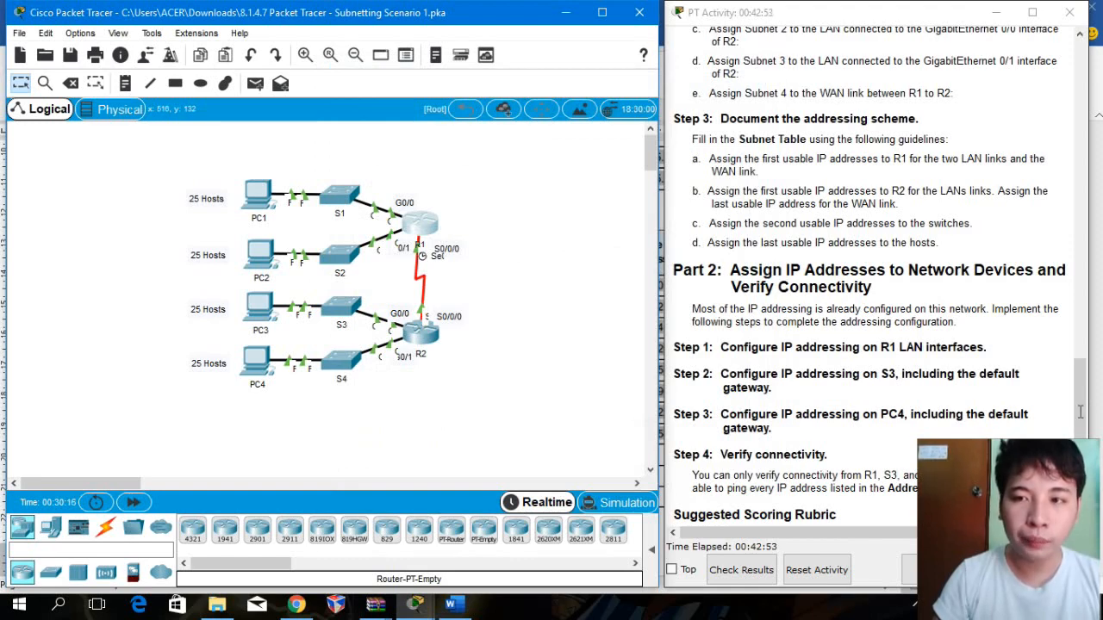
scroll(1082, 412, down, 3)
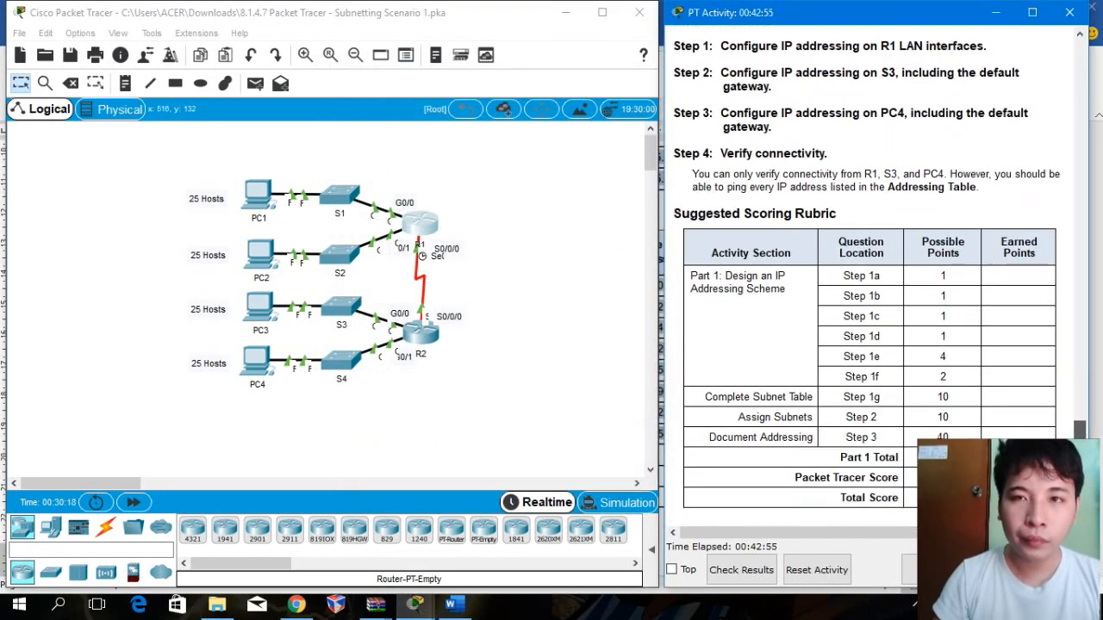
Step: Check PC4's IP address, subnet mask and default gateway in its desktop IP configuration against the activity's Part 2 instructions, and close its window
scroll(1087, 422, up, 3)
scroll(1093, 430, up, 2)
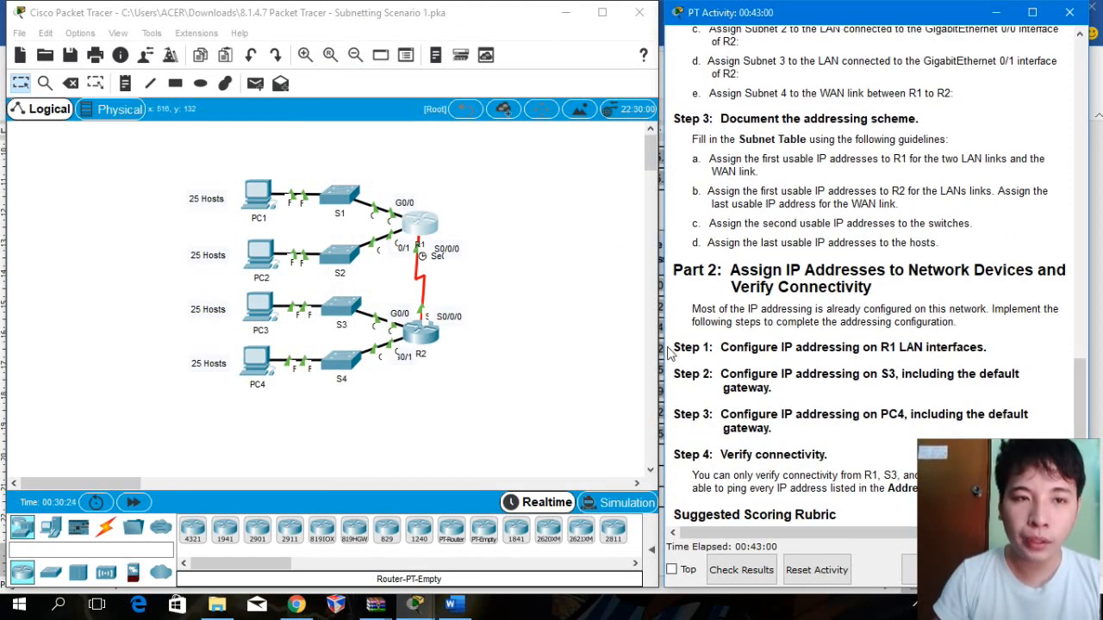
click(259, 372)
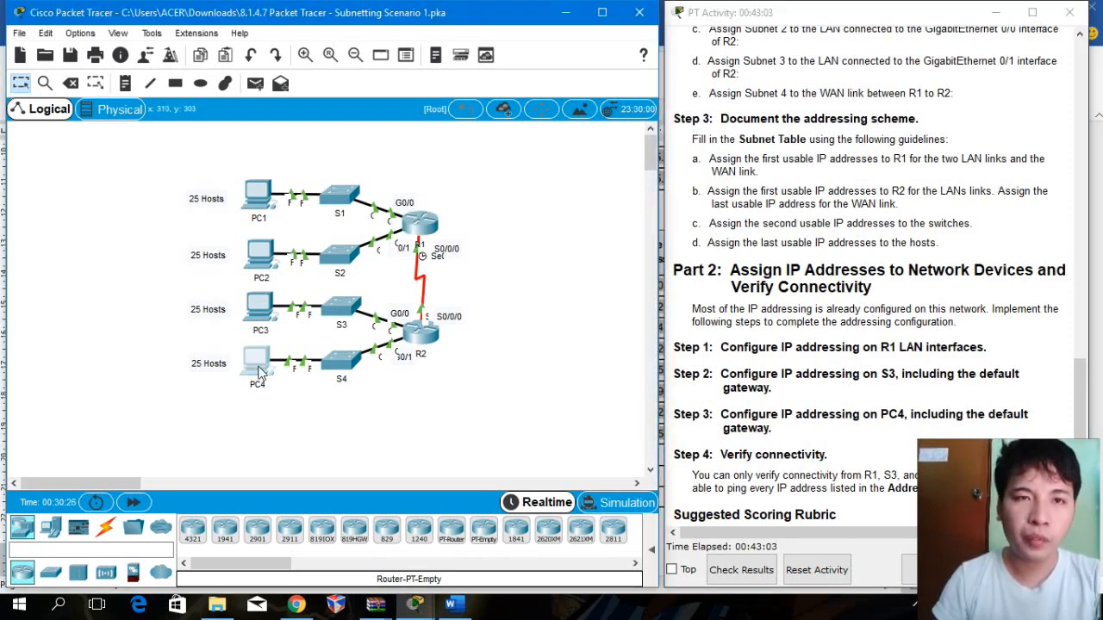
click(259, 372)
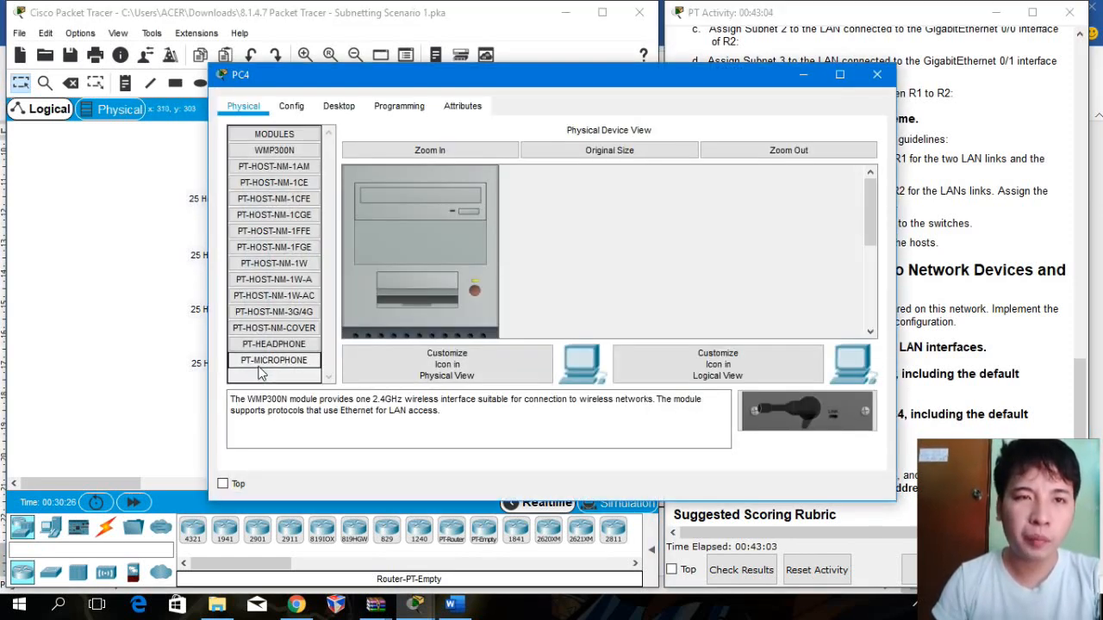
click(340, 110)
click(305, 189)
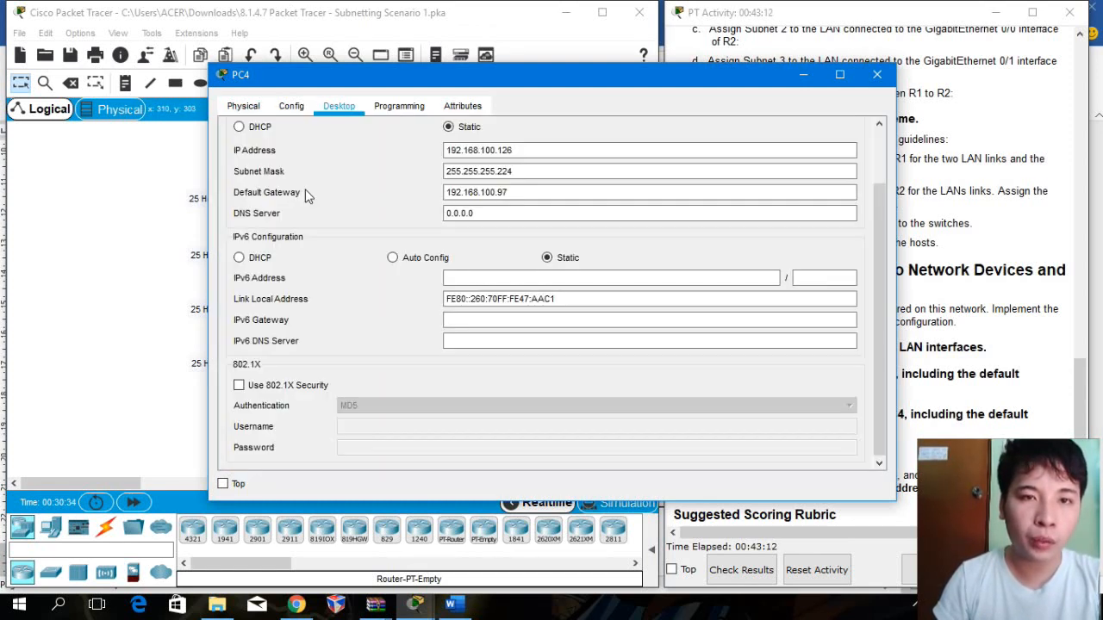
drag(394, 77, 236, 90)
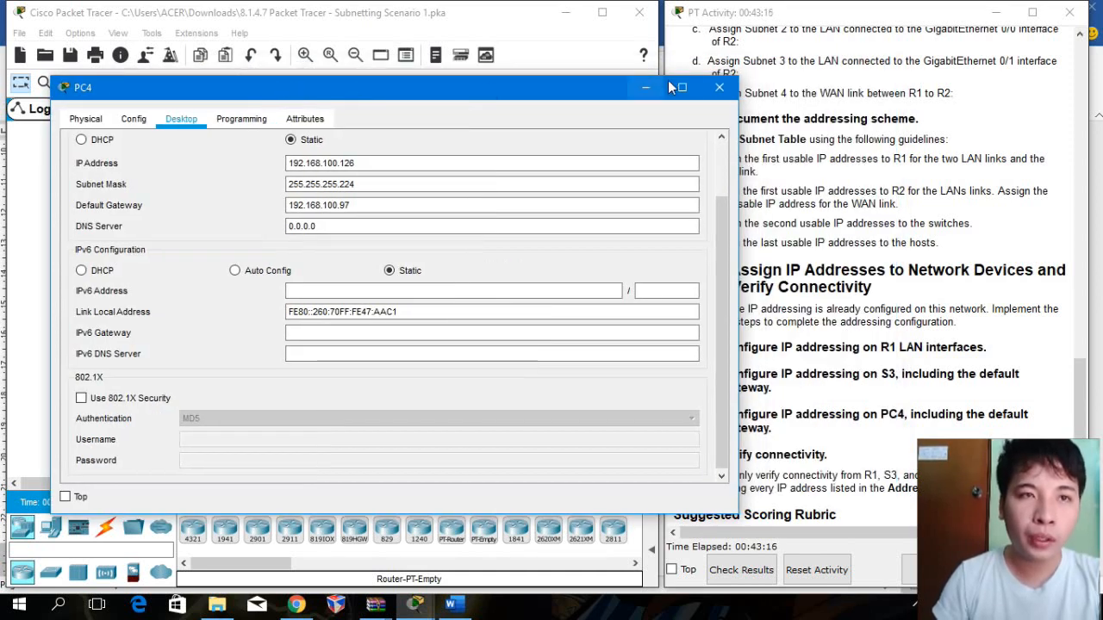
drag(546, 82, 539, 127)
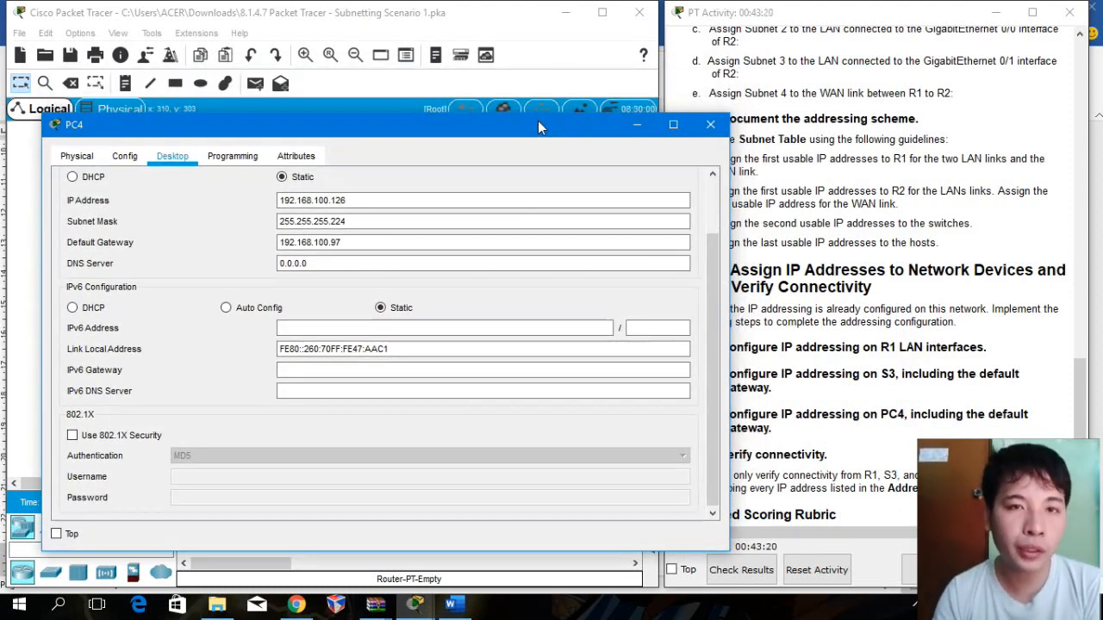
click(709, 126)
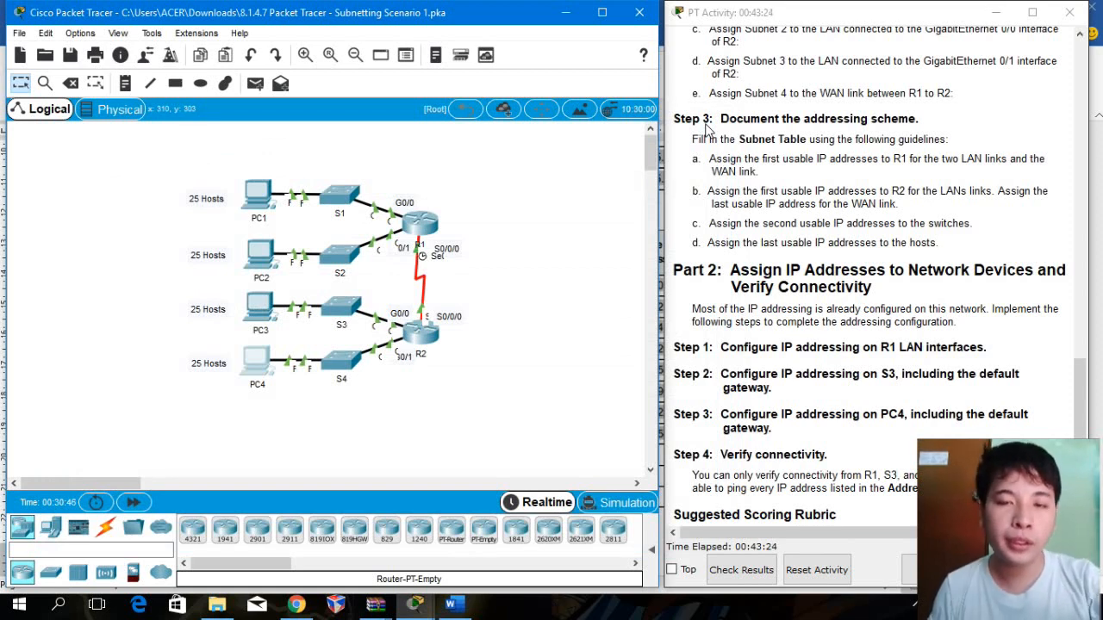